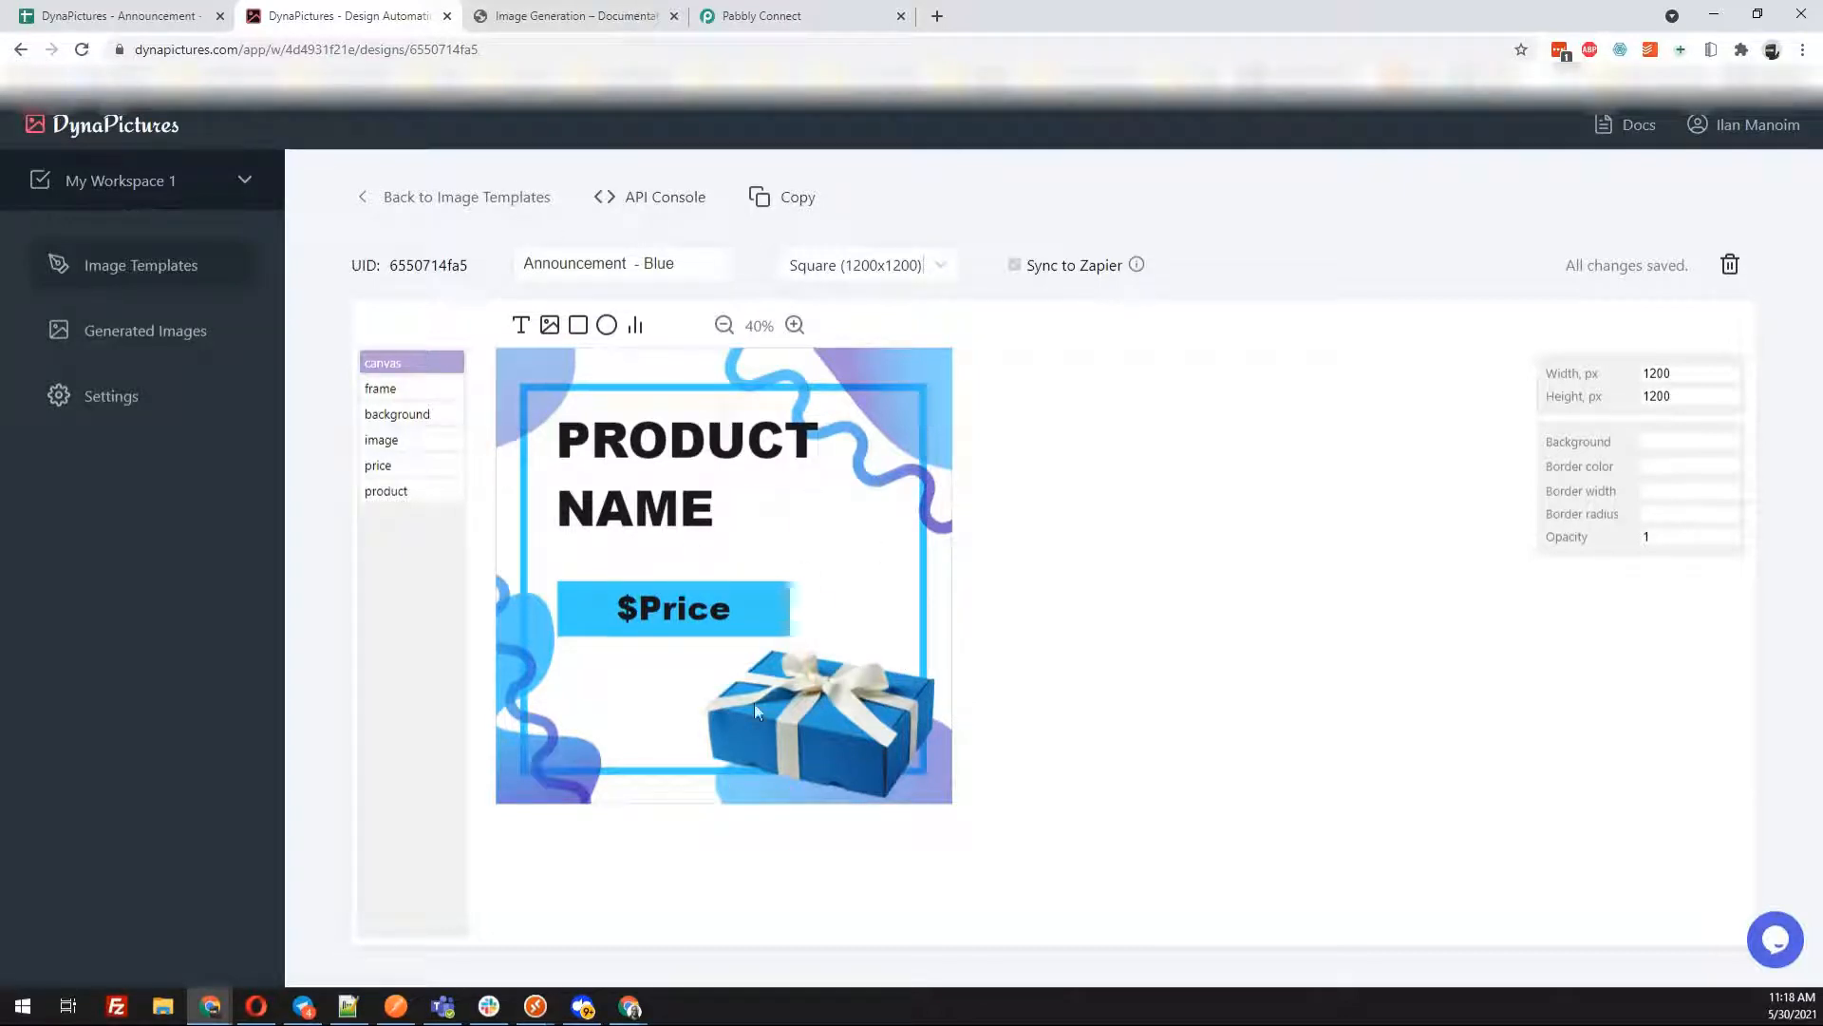
# Inspect the product, price and image layers of the Announcement - Blue template
pyautogui.click(680, 504)
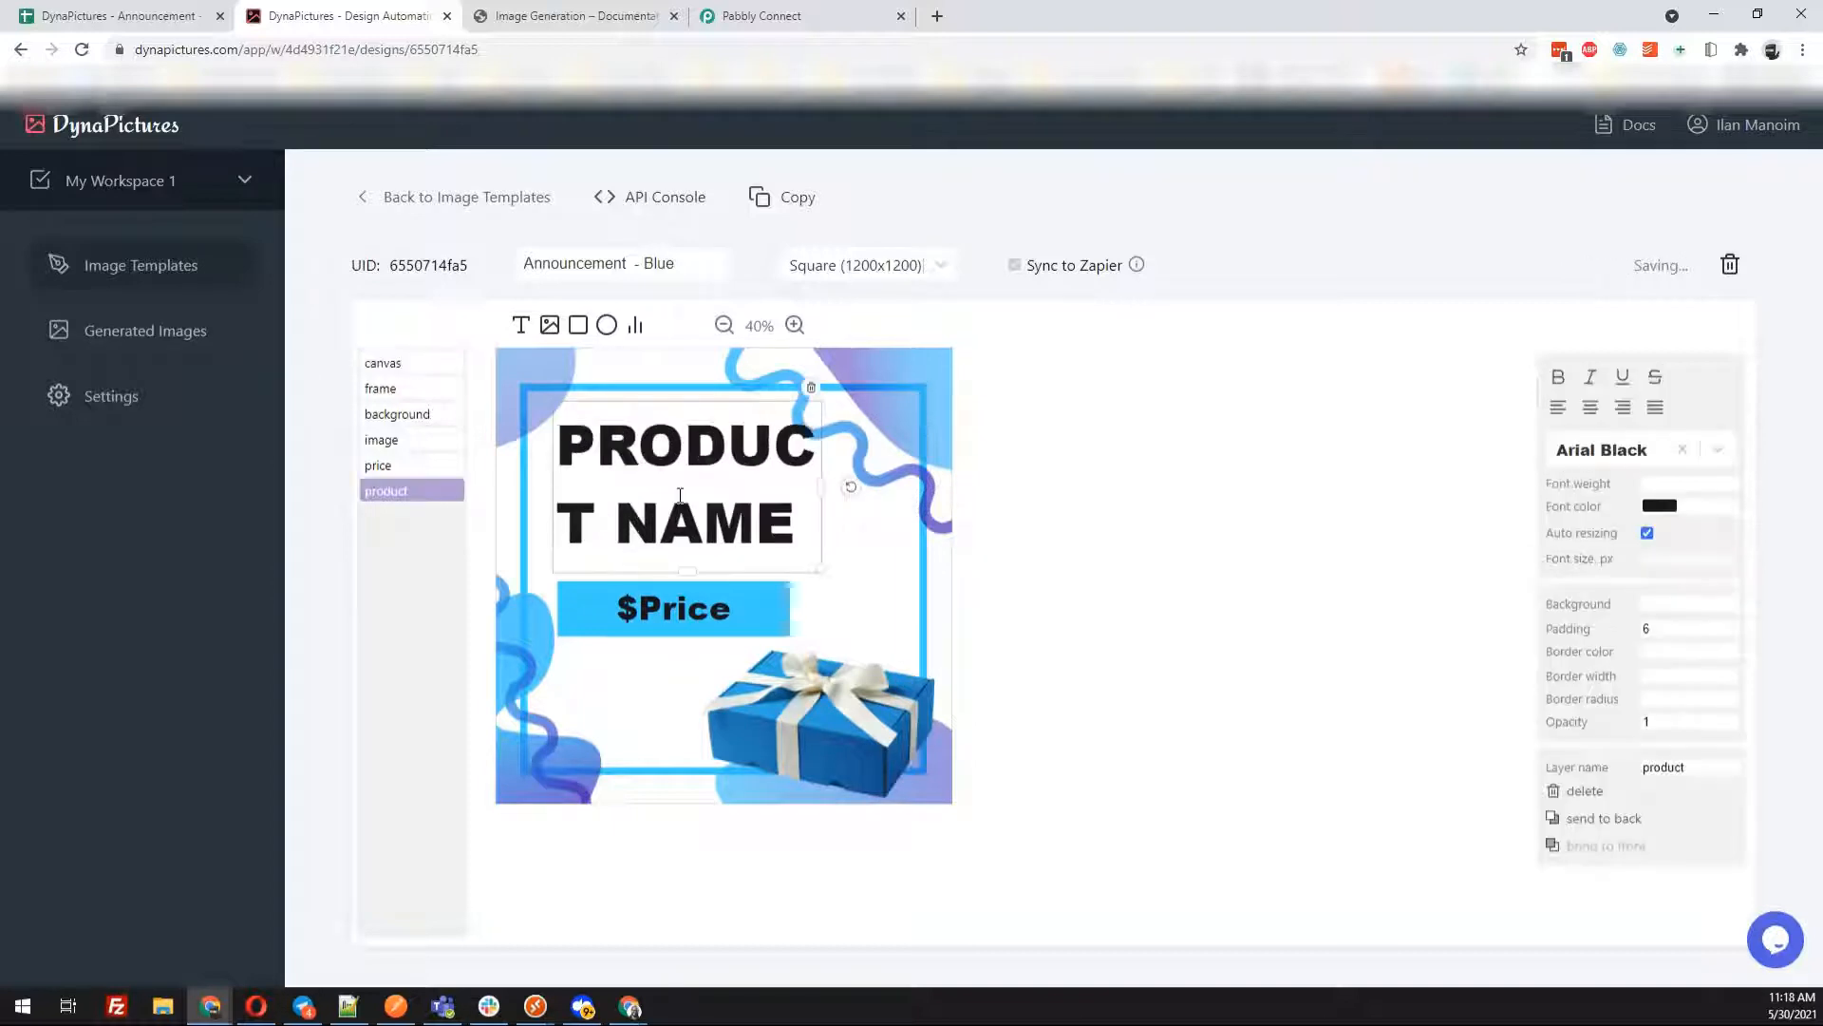
pyautogui.click(676, 608)
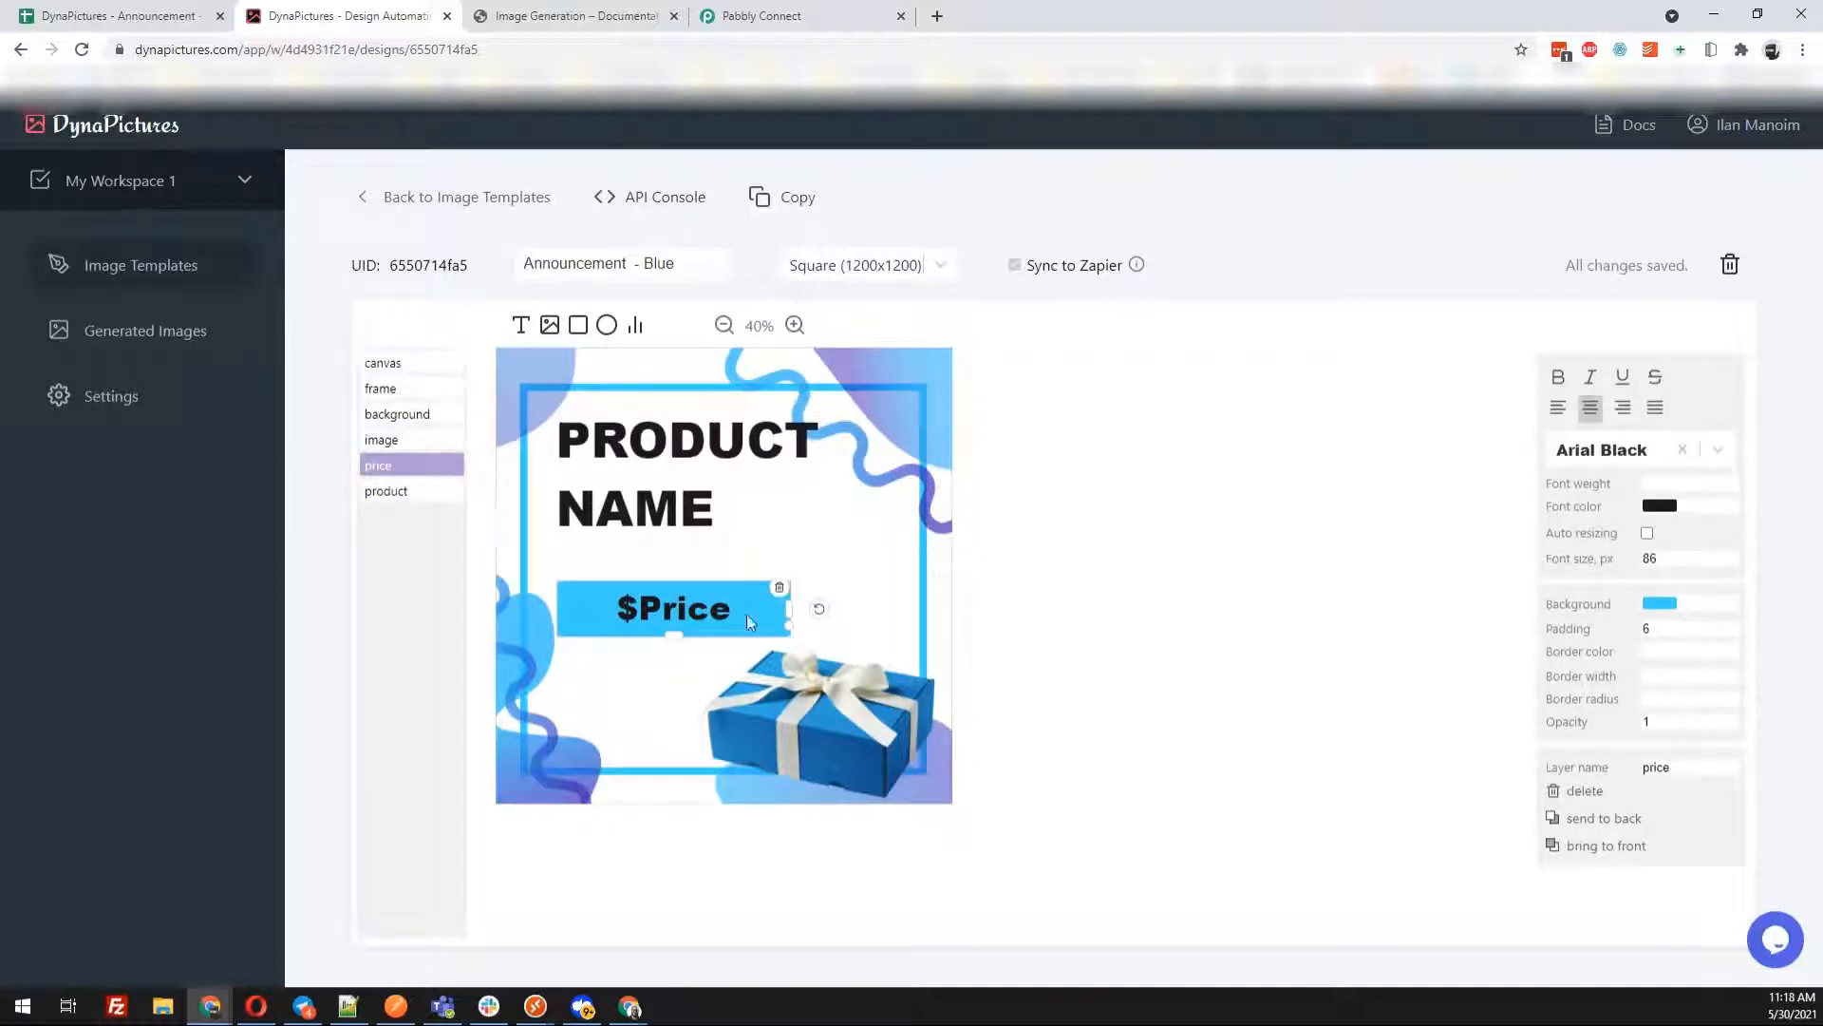
pyautogui.click(788, 721)
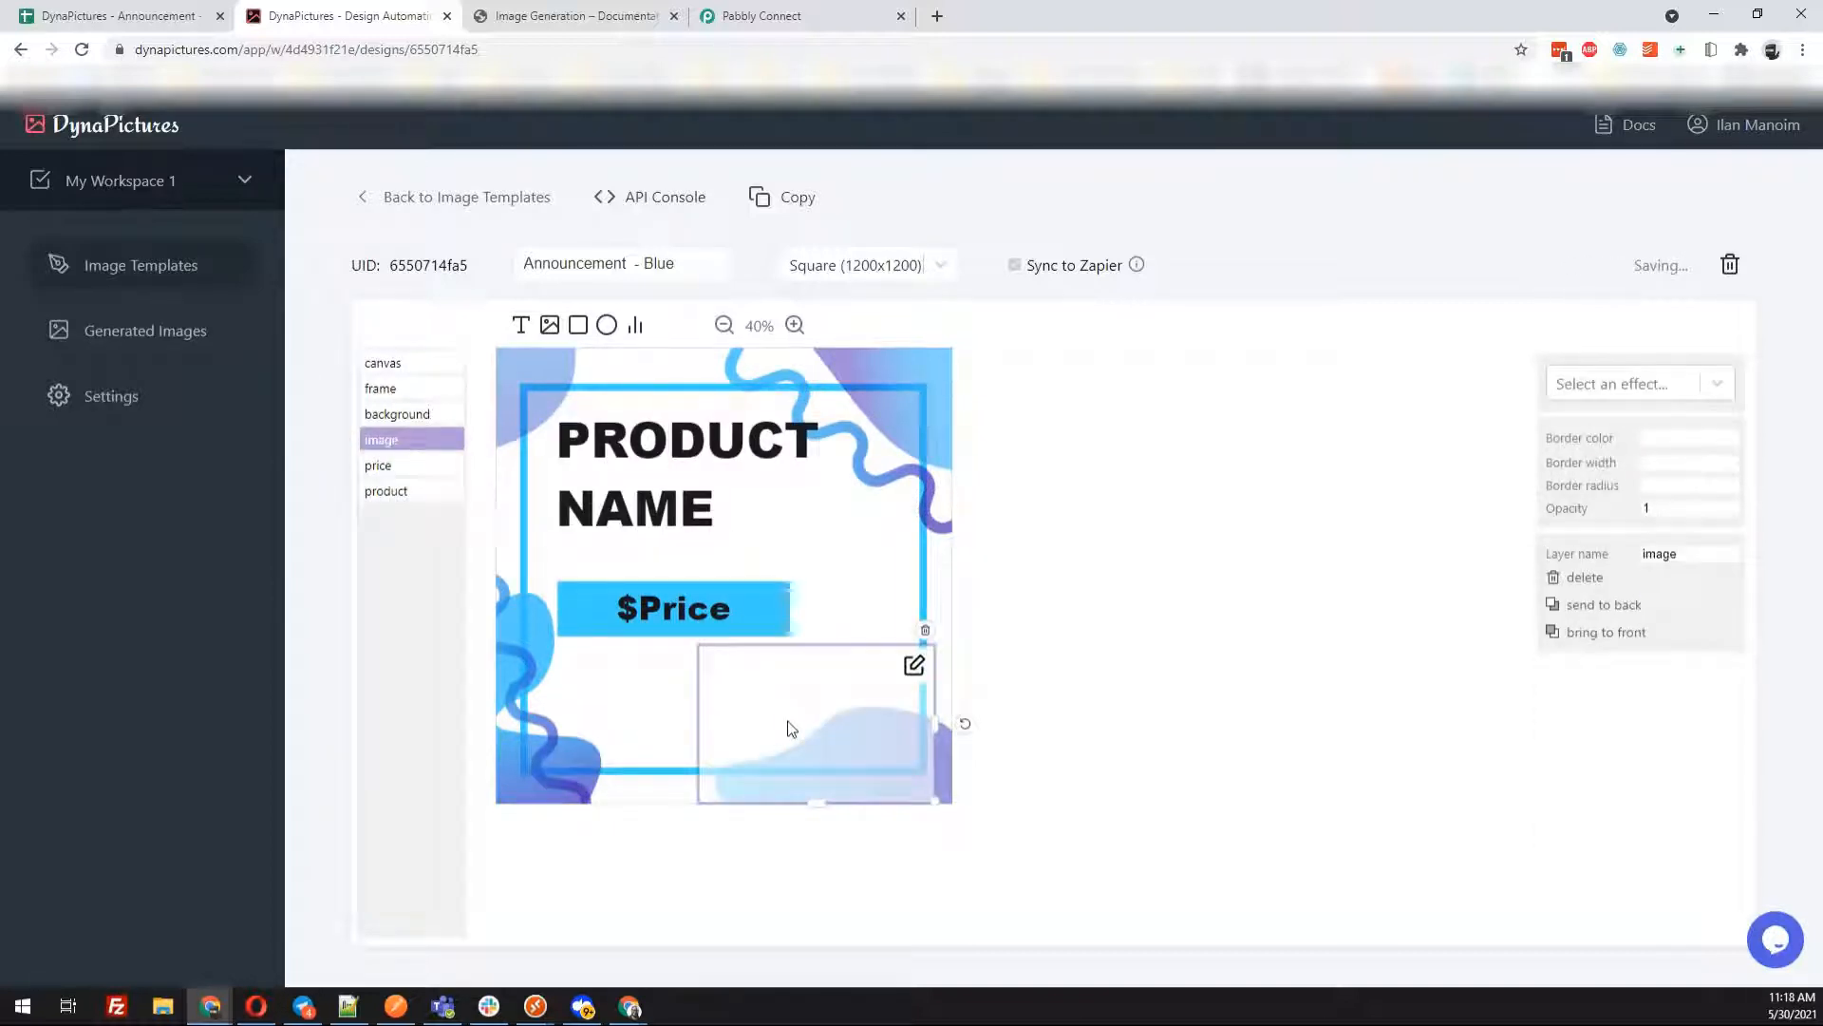
pyautogui.click(1054, 712)
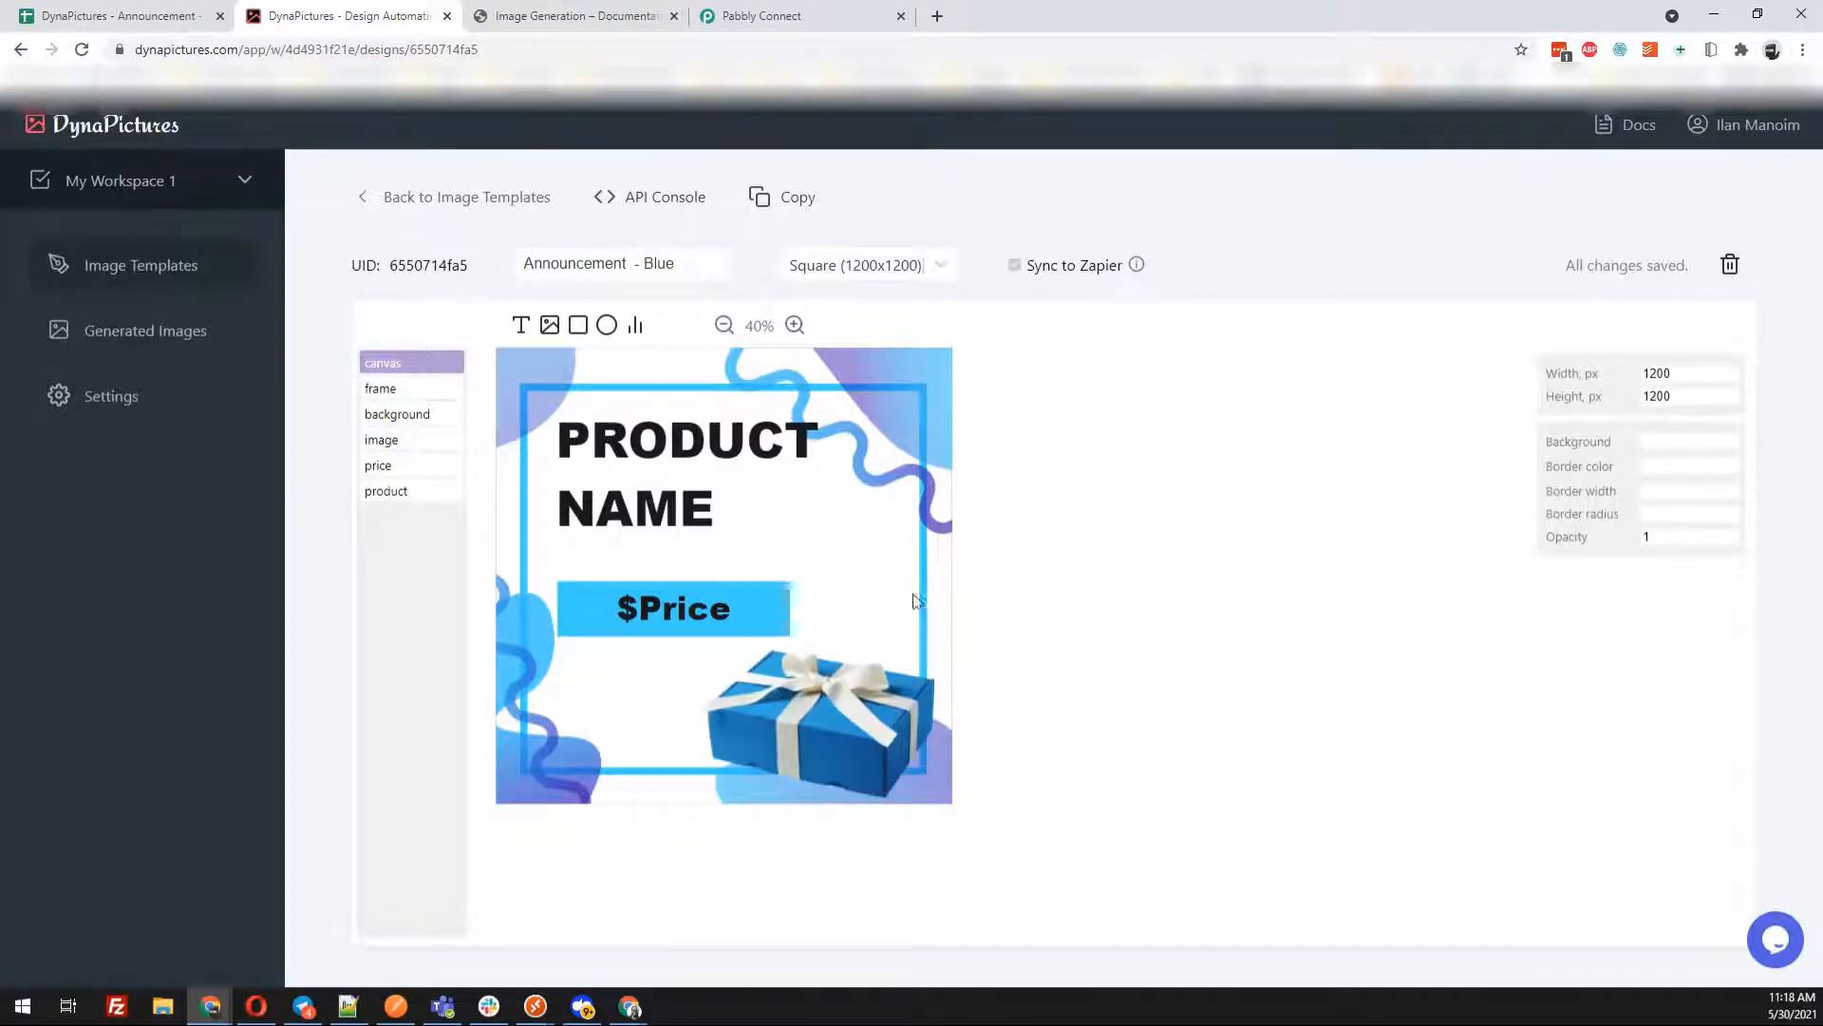
# Open the template's API console and copy the entire sample request JSON
pyautogui.click(660, 198)
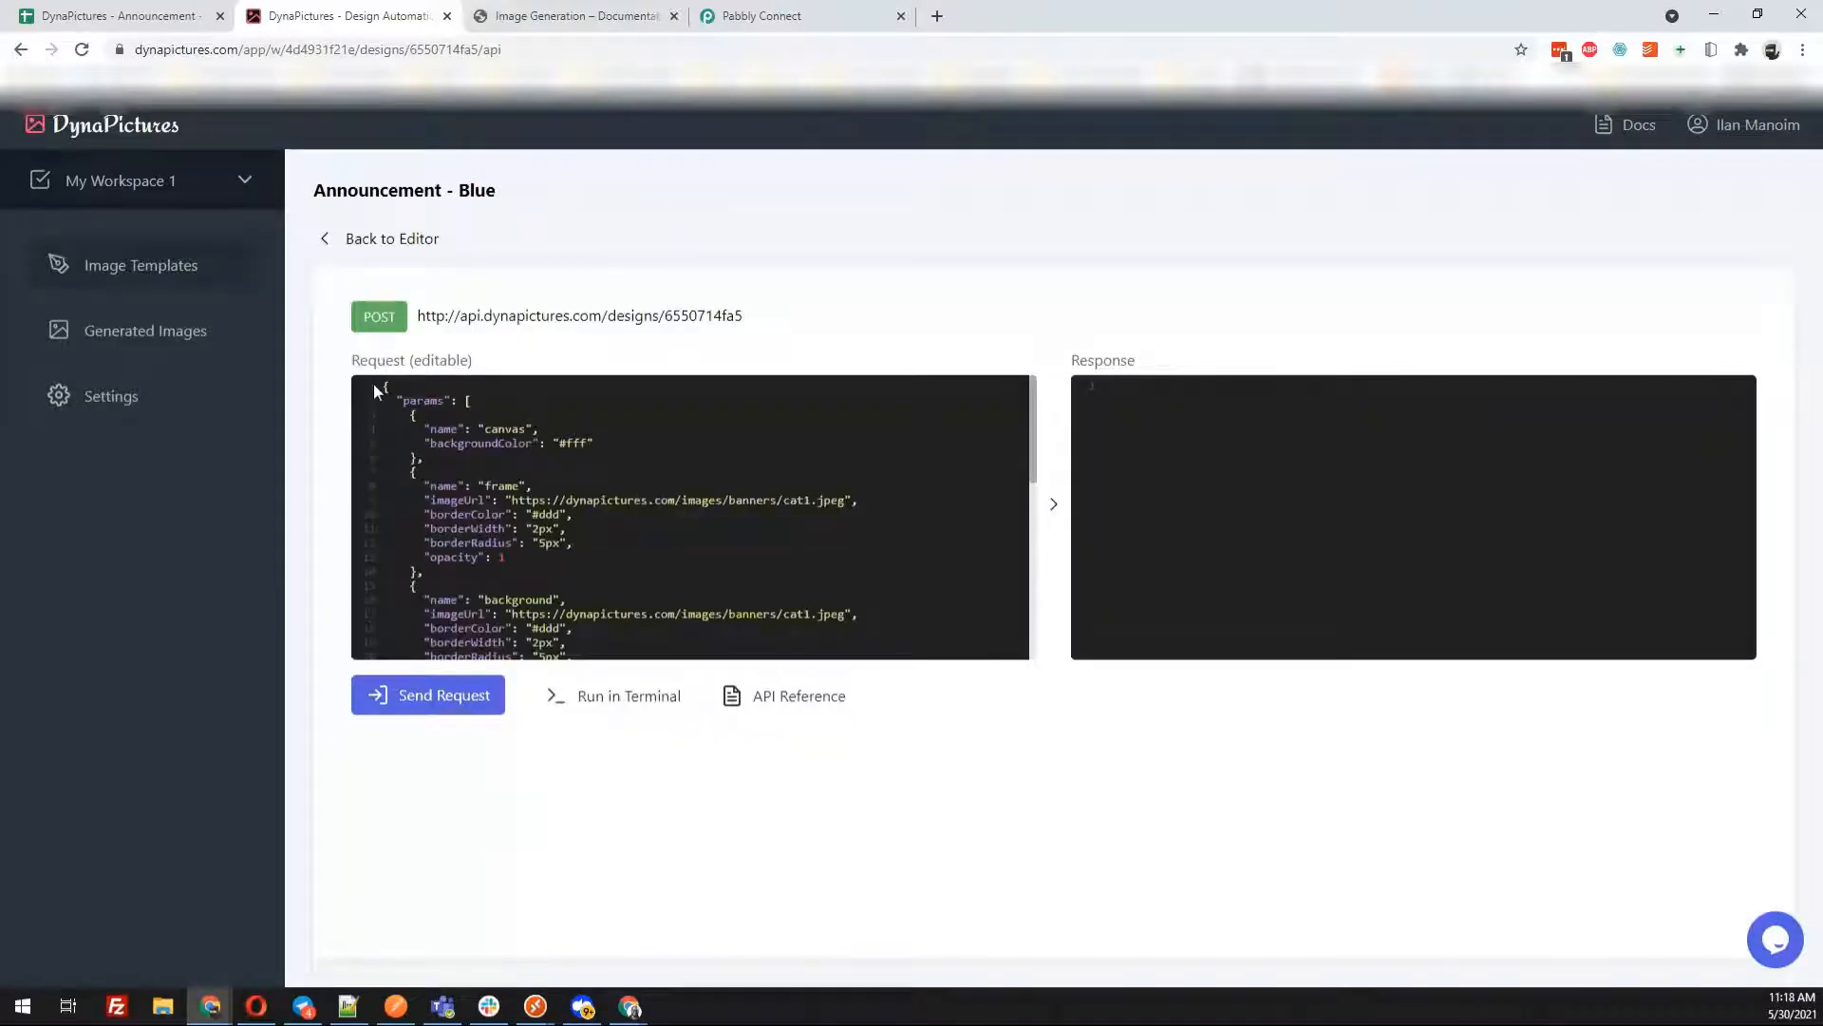
pyautogui.moveTo(382, 384); pyautogui.dragTo(643, 652)
pyautogui.scroll(-4, 676, 546)
pyautogui.rightClick(644, 562)
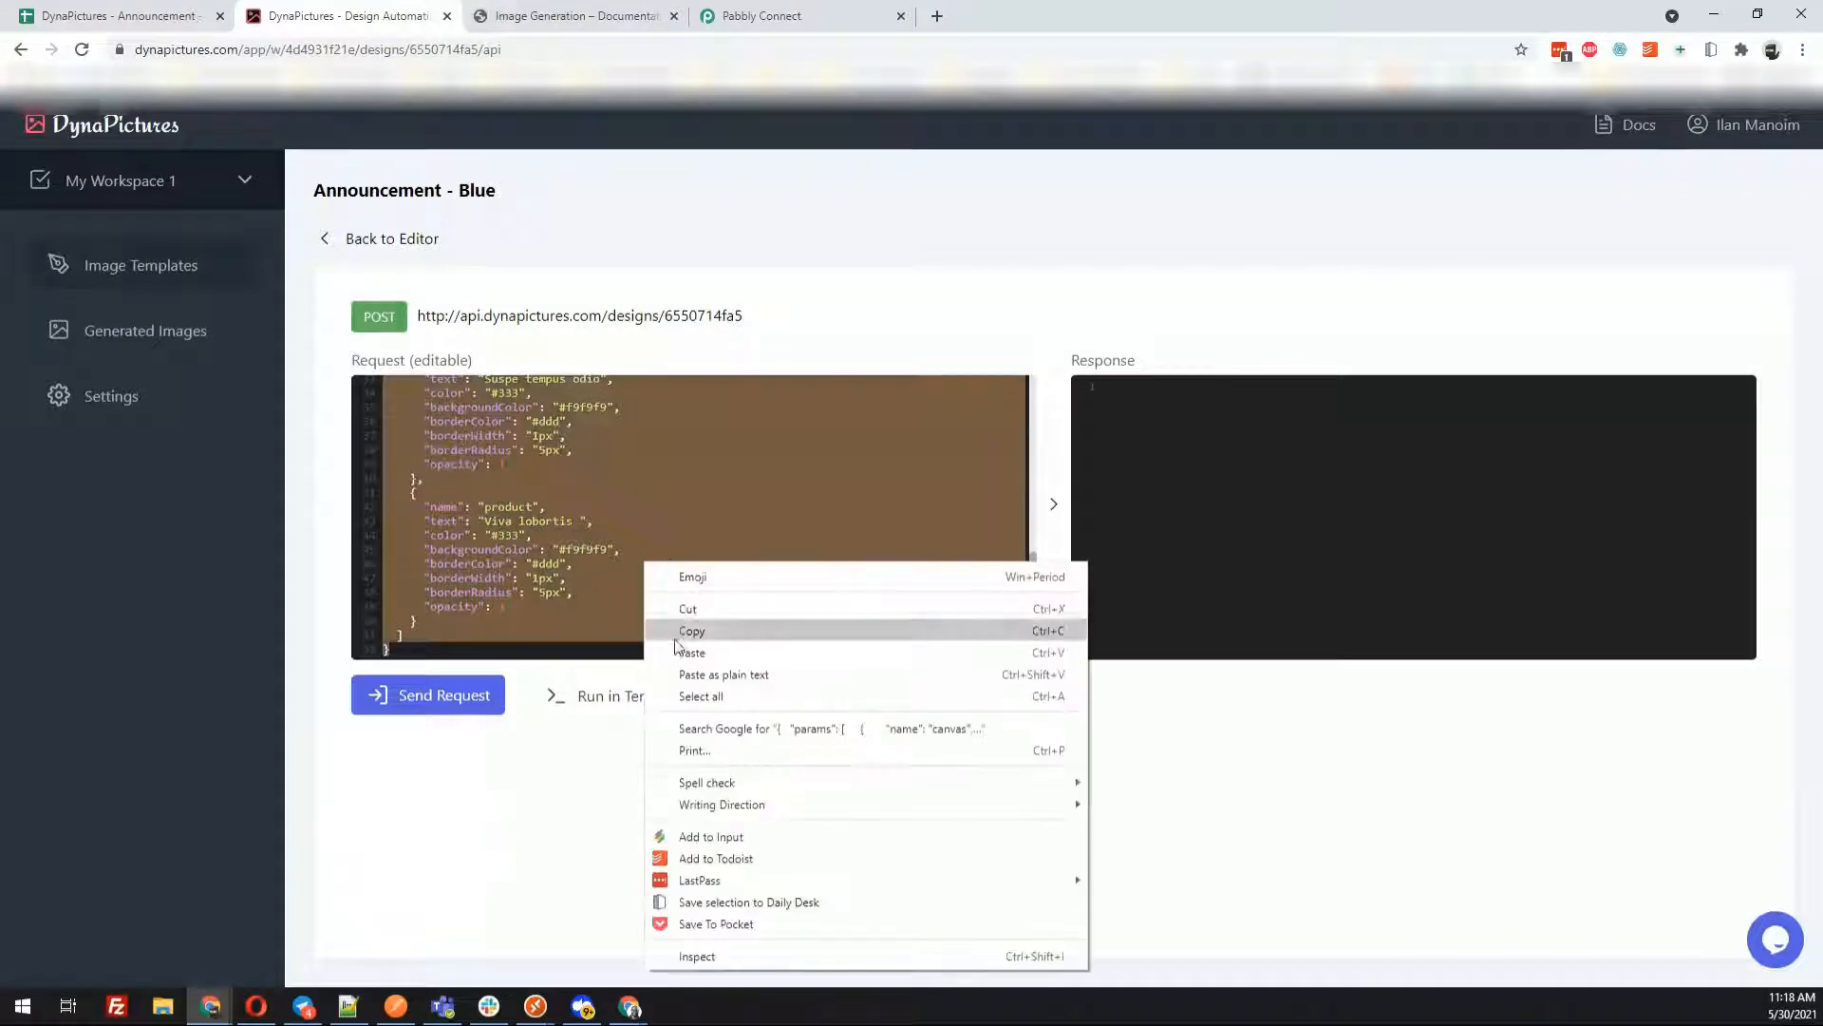
pyautogui.click(676, 632)
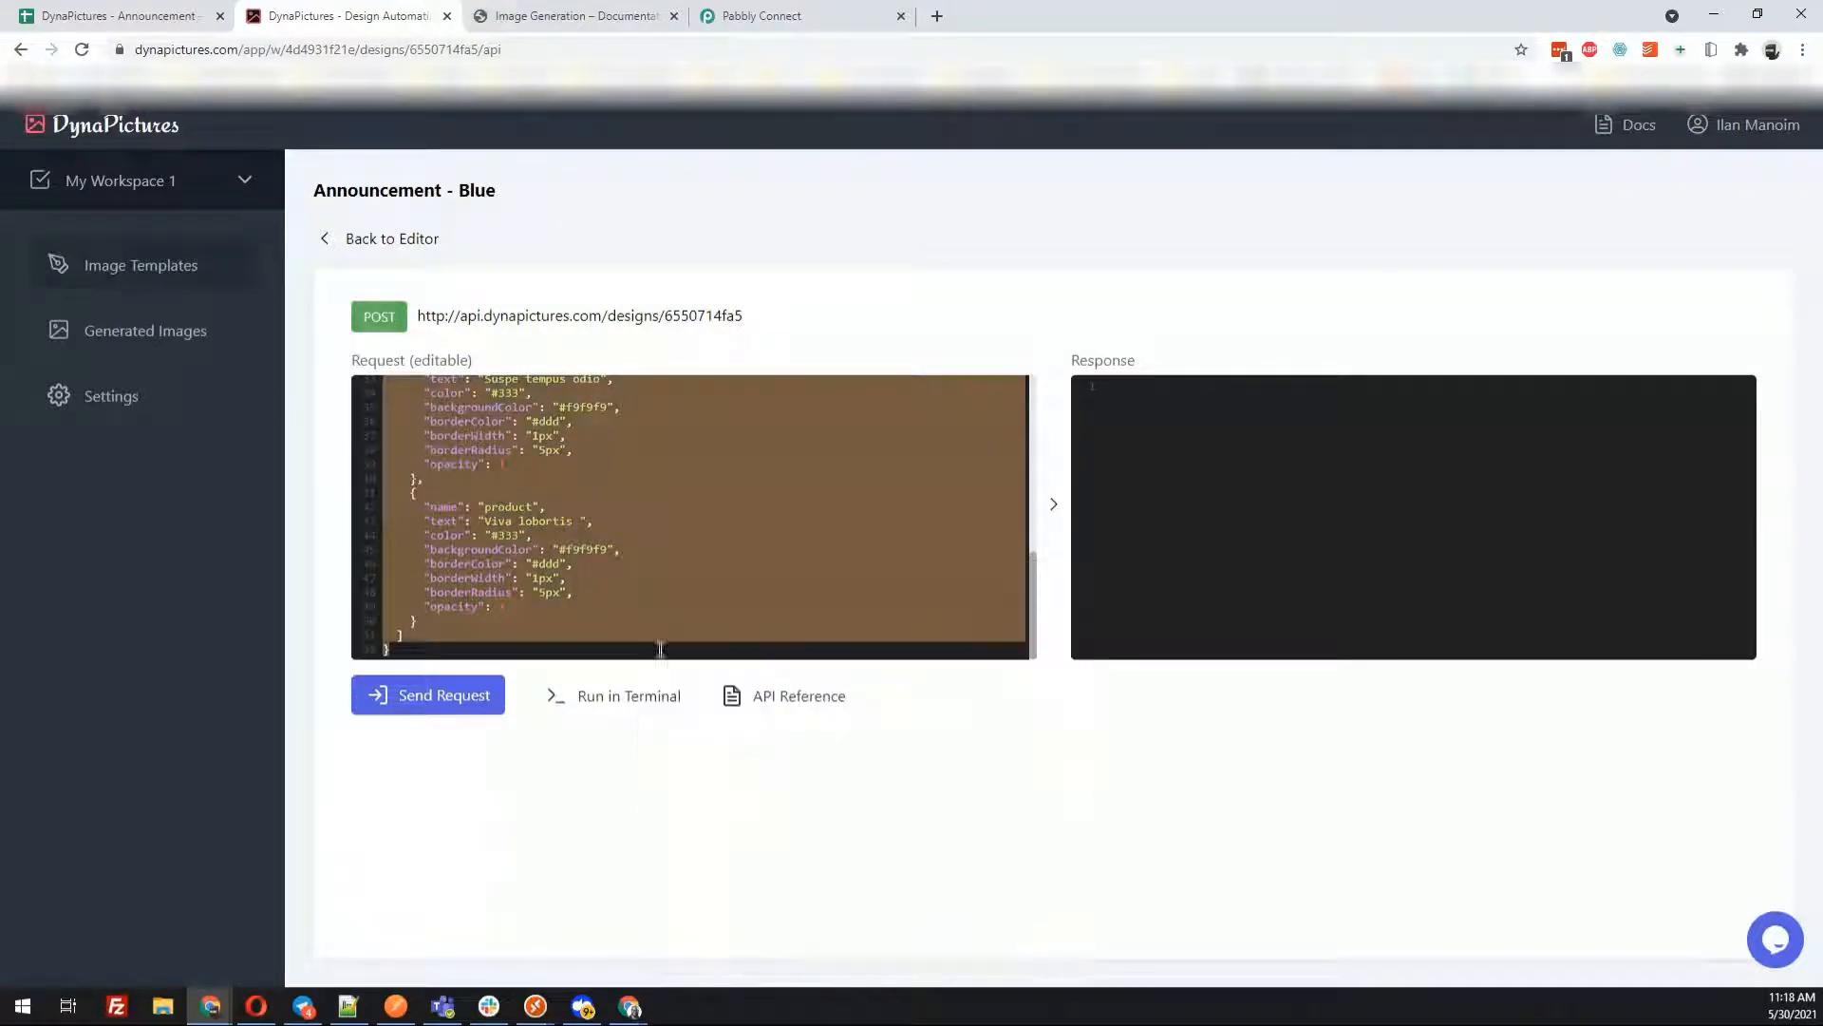
# Switch to Notepad++ and paste the copied request JSON below the hoodie product list
pyautogui.click(353, 1008)
pyautogui.click(961, 647)
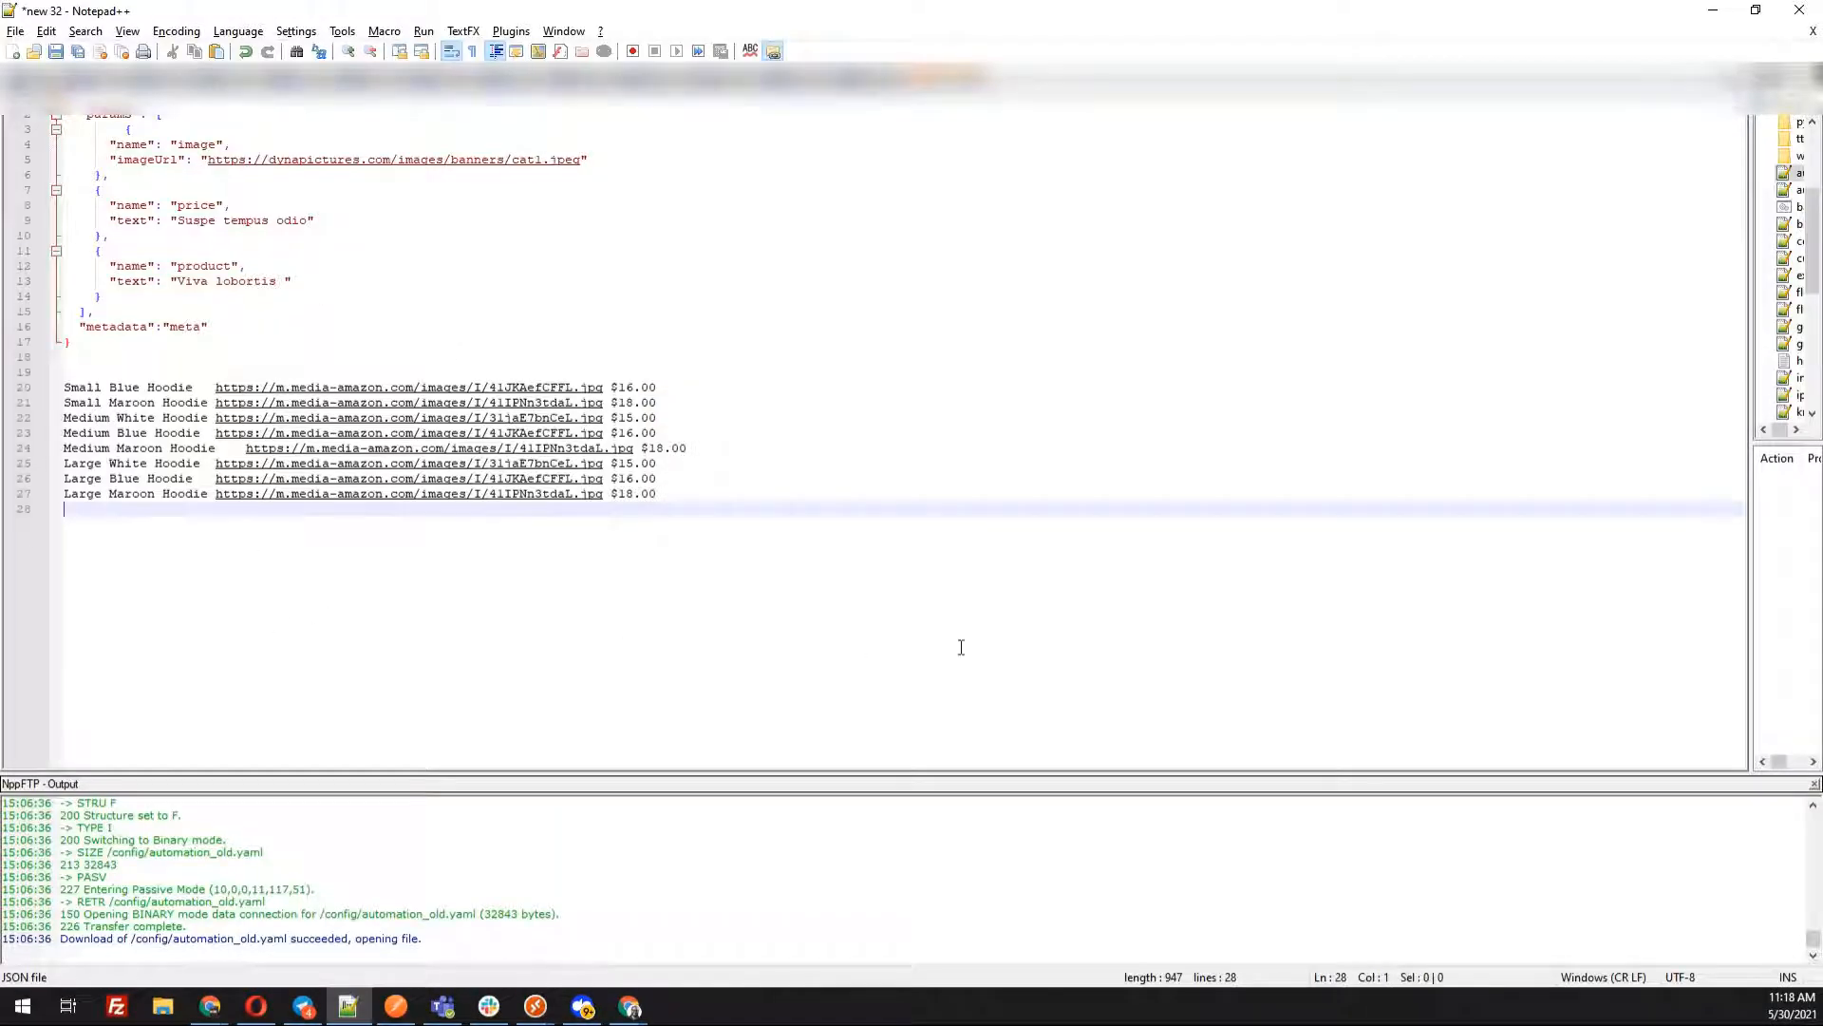
pyautogui.press('Return')
pyautogui.press('Return')
pyautogui.hotkey('ctrl', 'v')
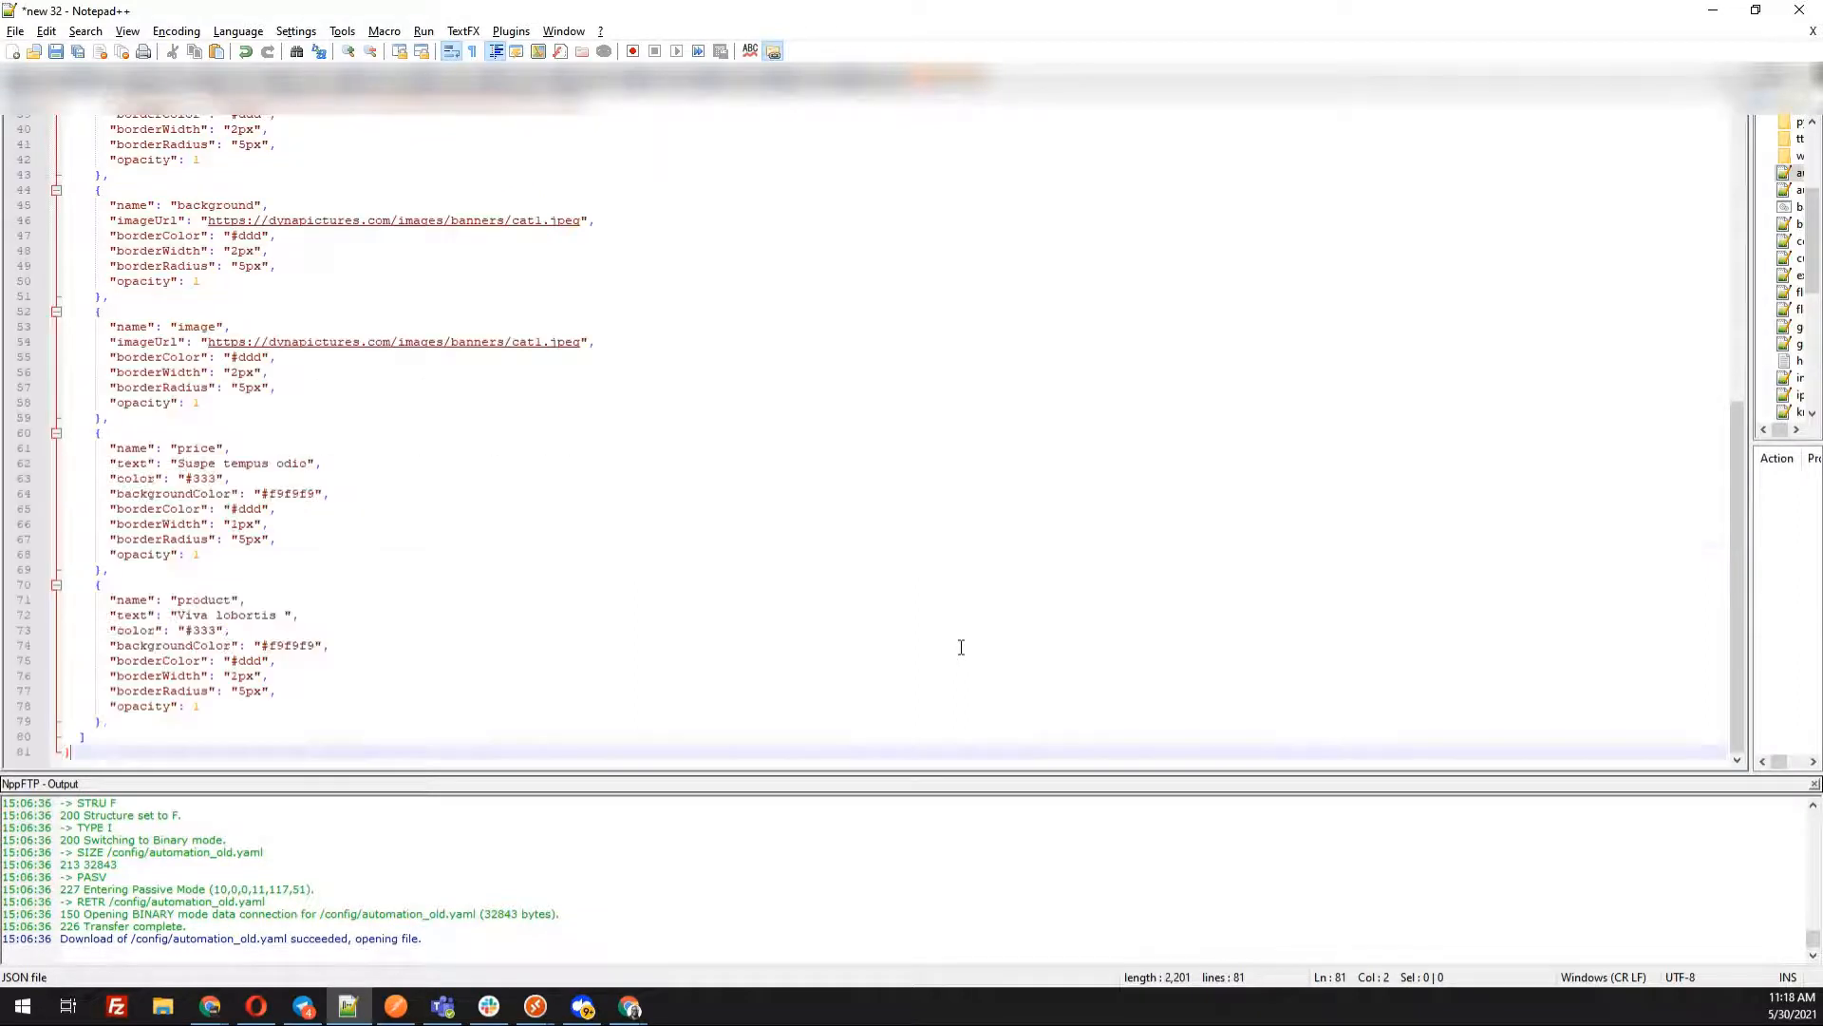
# Delete the canvas, frame and background blocks from the params array of the pasted JSON
pyautogui.scroll(2, 931, 617)
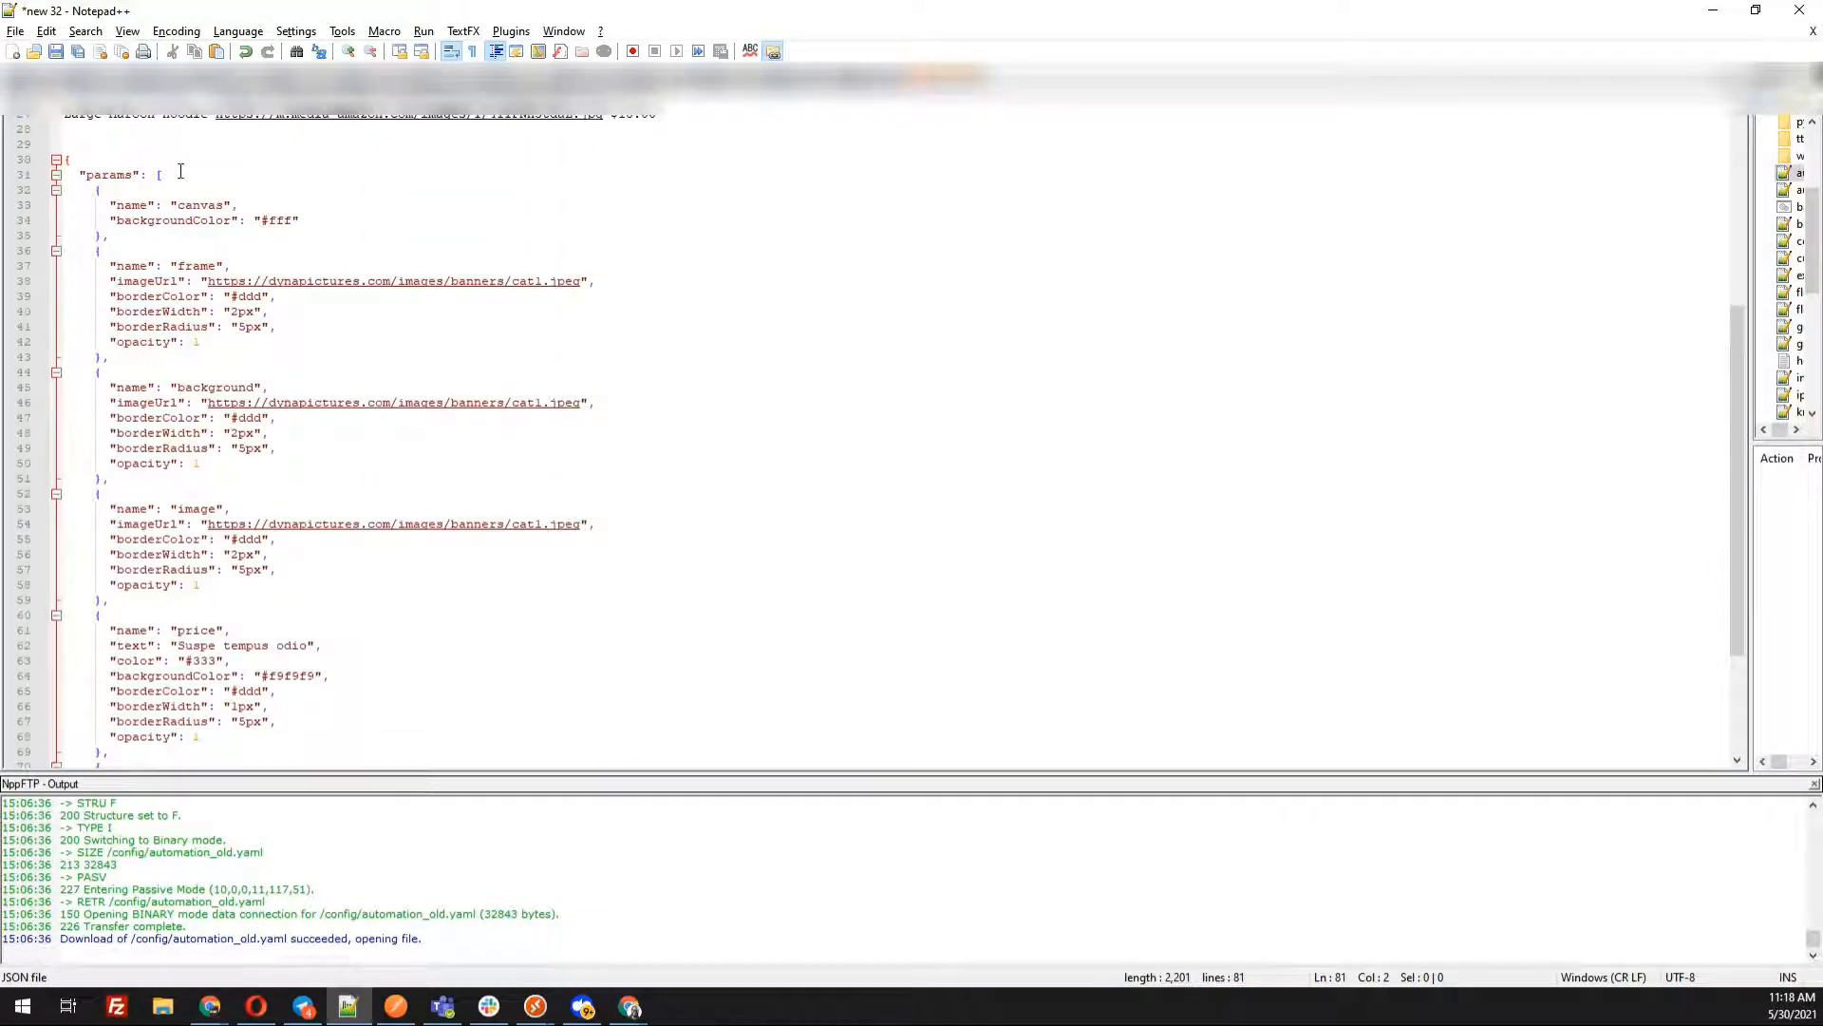
pyautogui.moveTo(67, 190); pyautogui.dragTo(293, 481)
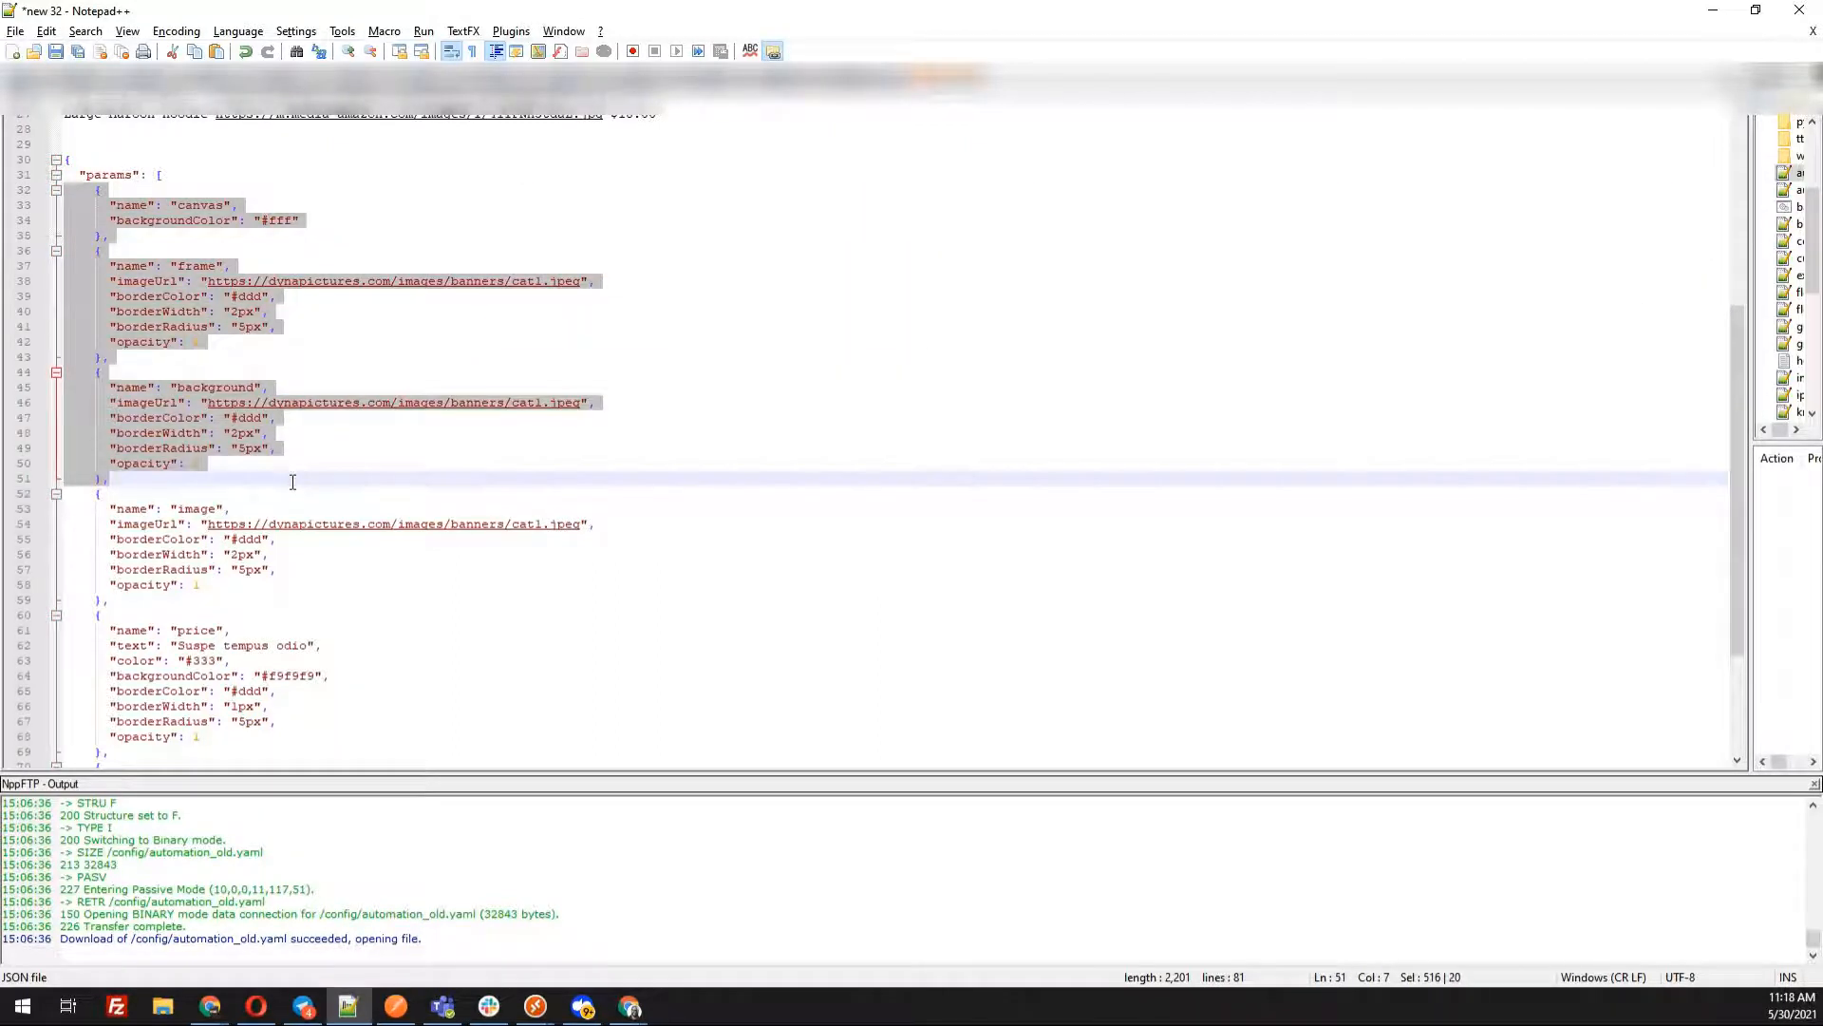
pyautogui.press('Delete')
pyautogui.press('Delete')
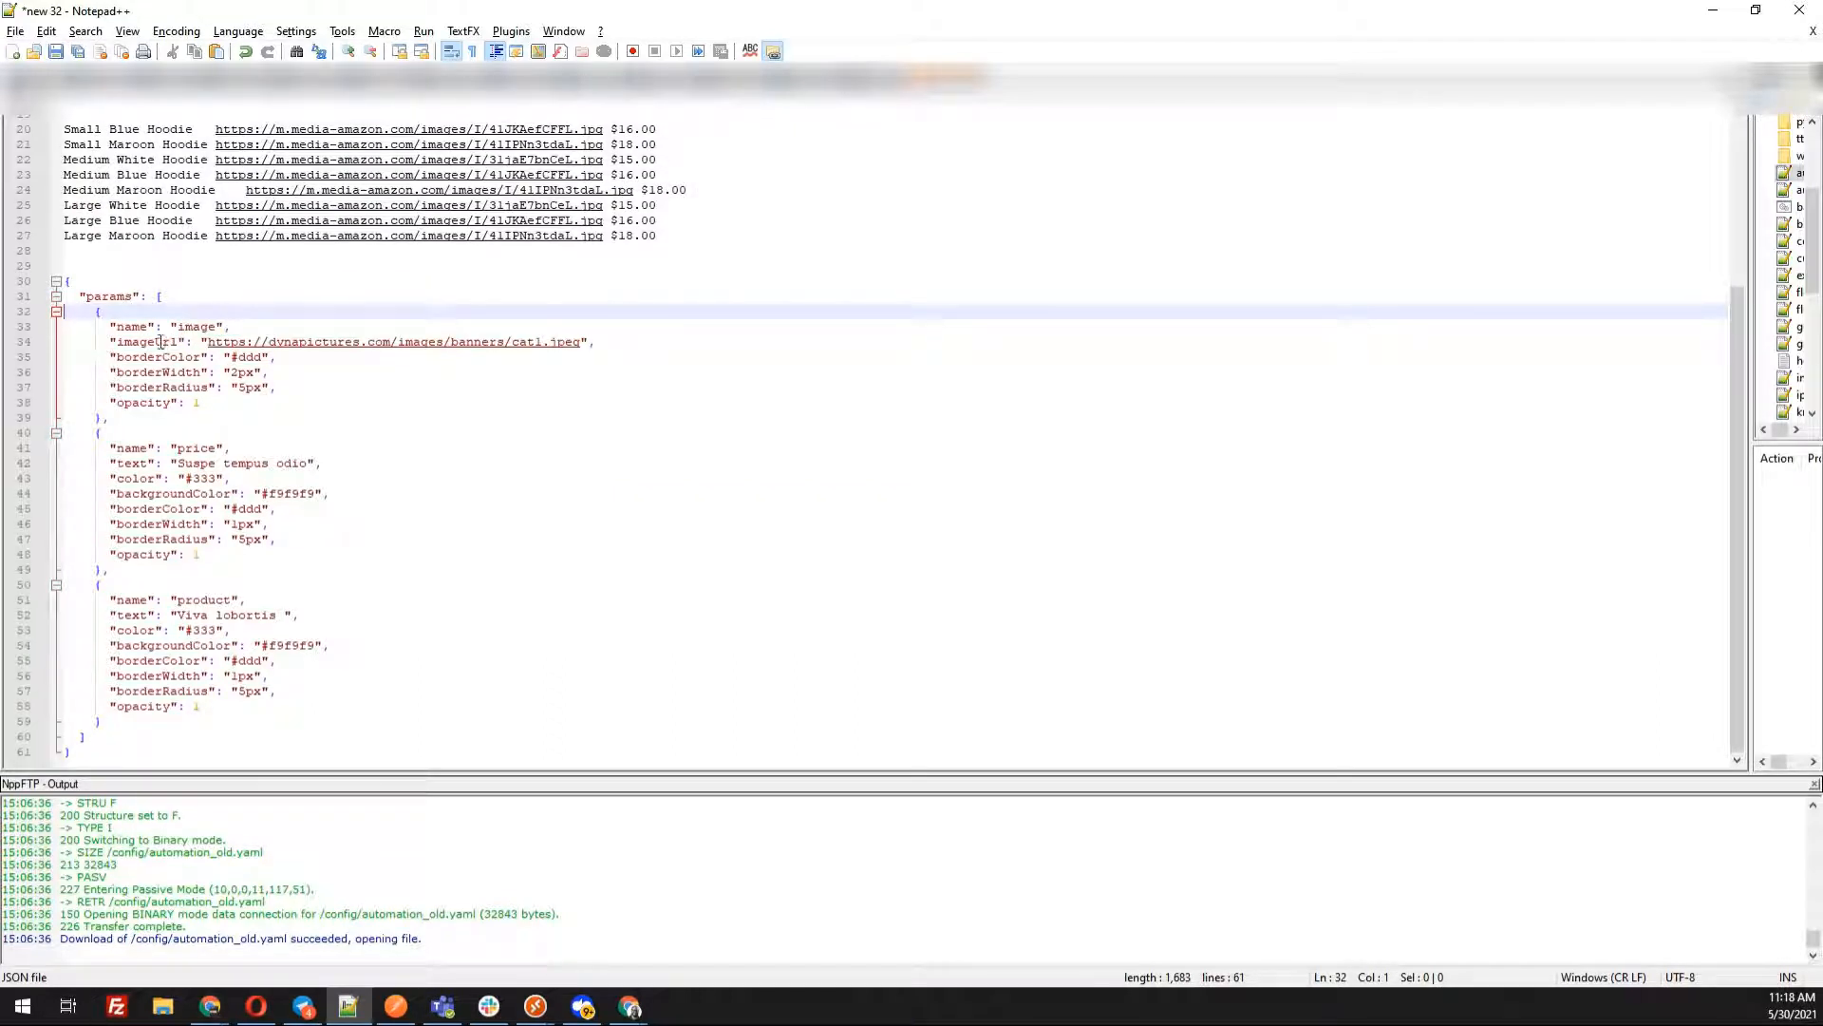
# Reduce the pasted JSON's image block to its name and imageUrl, removing the border and opacity lines and the trailing comma
pyautogui.moveTo(56, 364); pyautogui.dragTo(286, 404)
pyautogui.press('Delete')
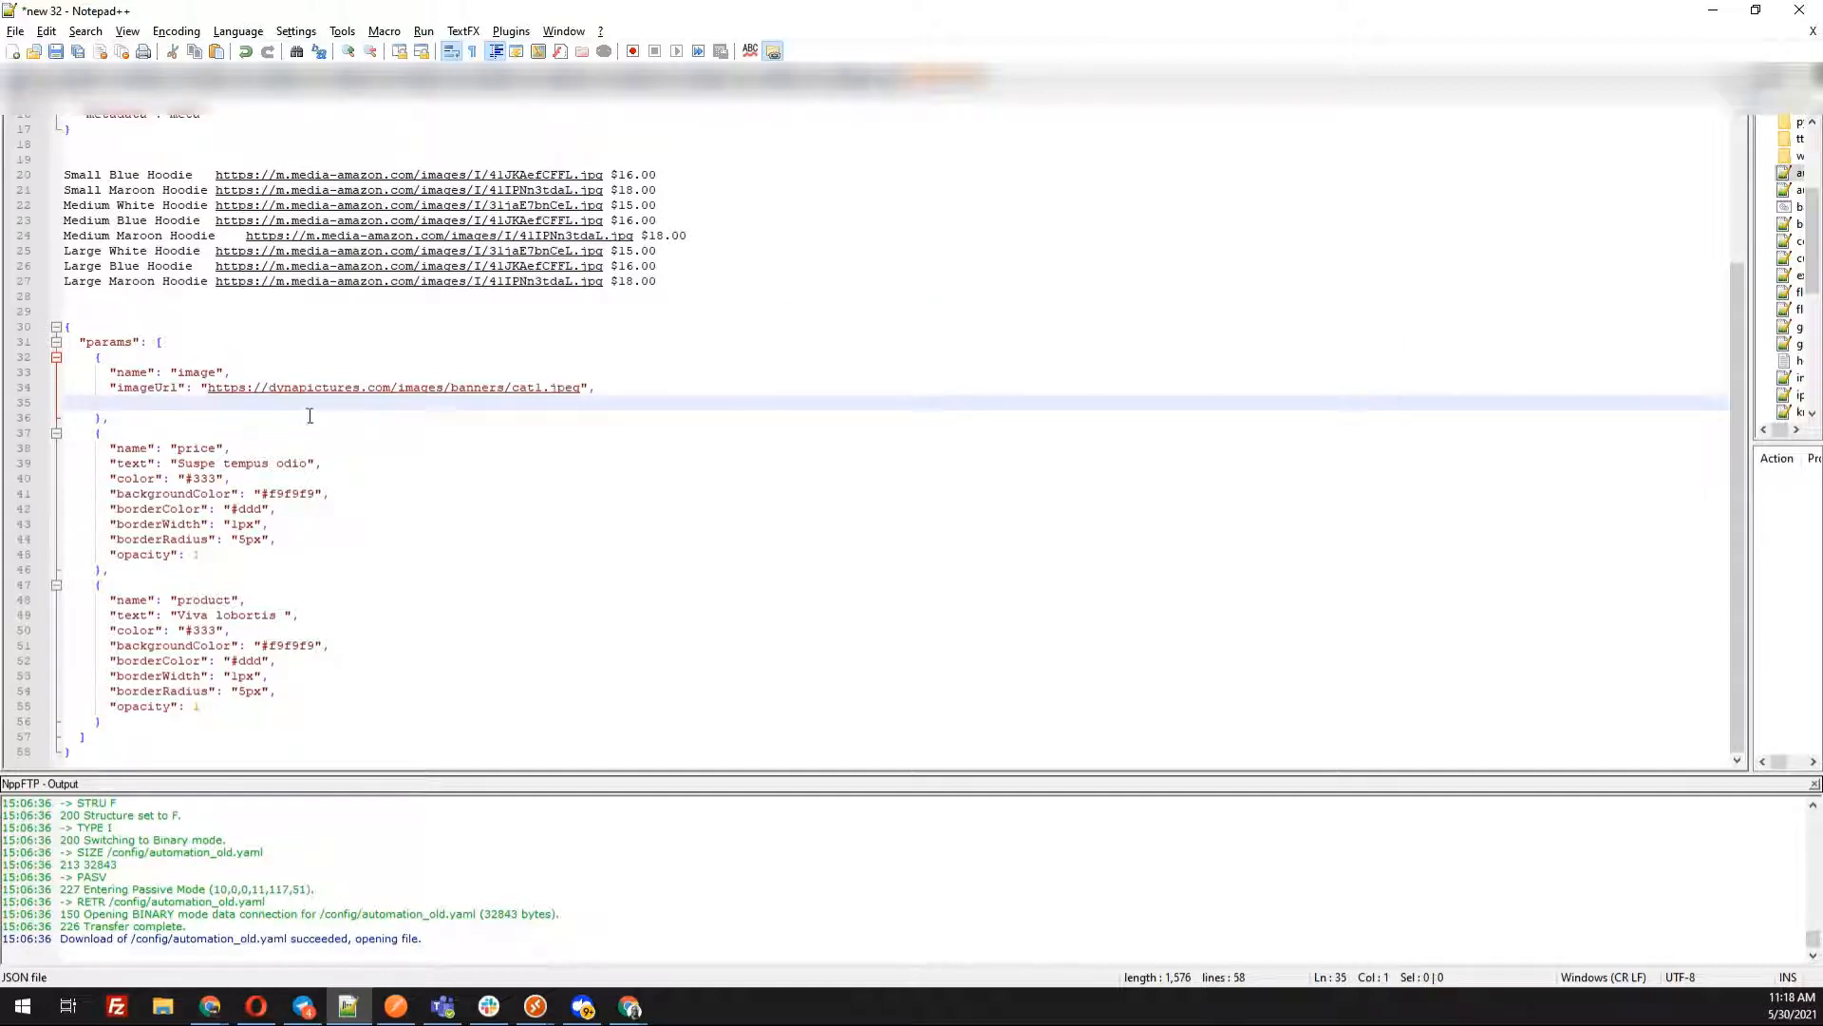
pyautogui.press('Delete')
pyautogui.click(585, 401)
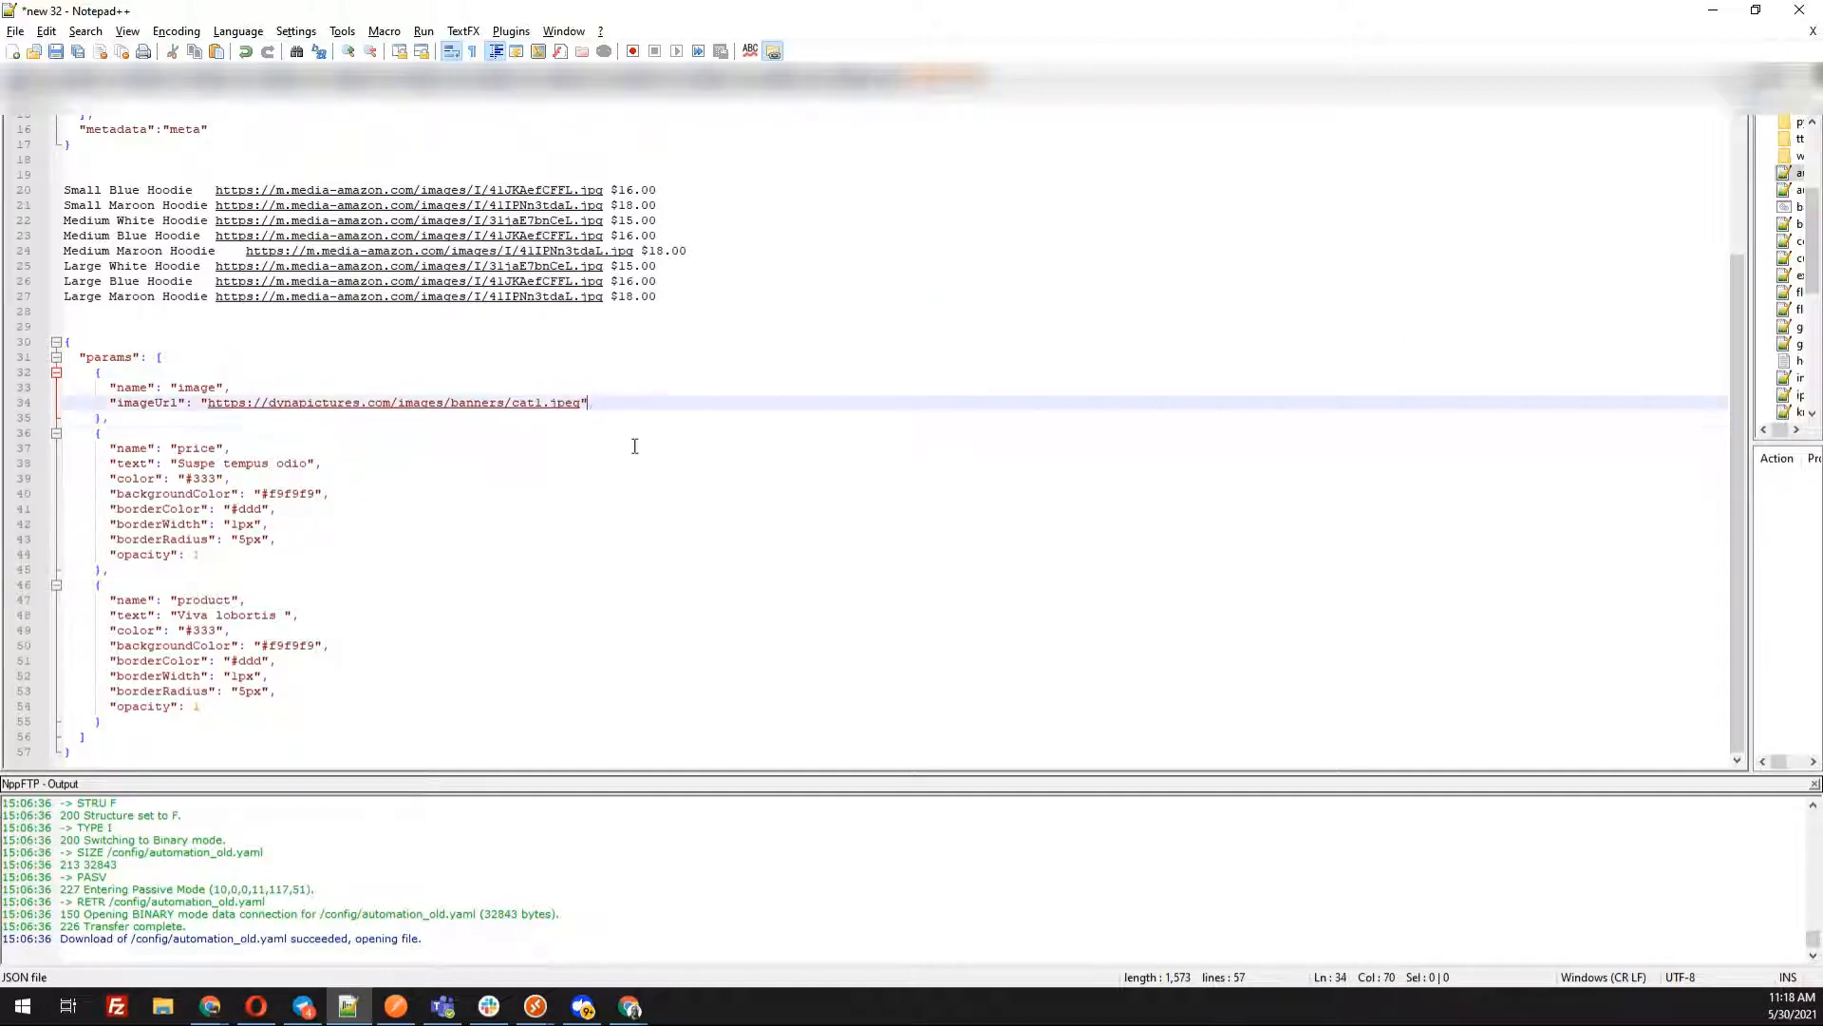
# Reduce the price block to its name and text, removing the colour, border and opacity lines and the trailing comma
pyautogui.click(344, 438)
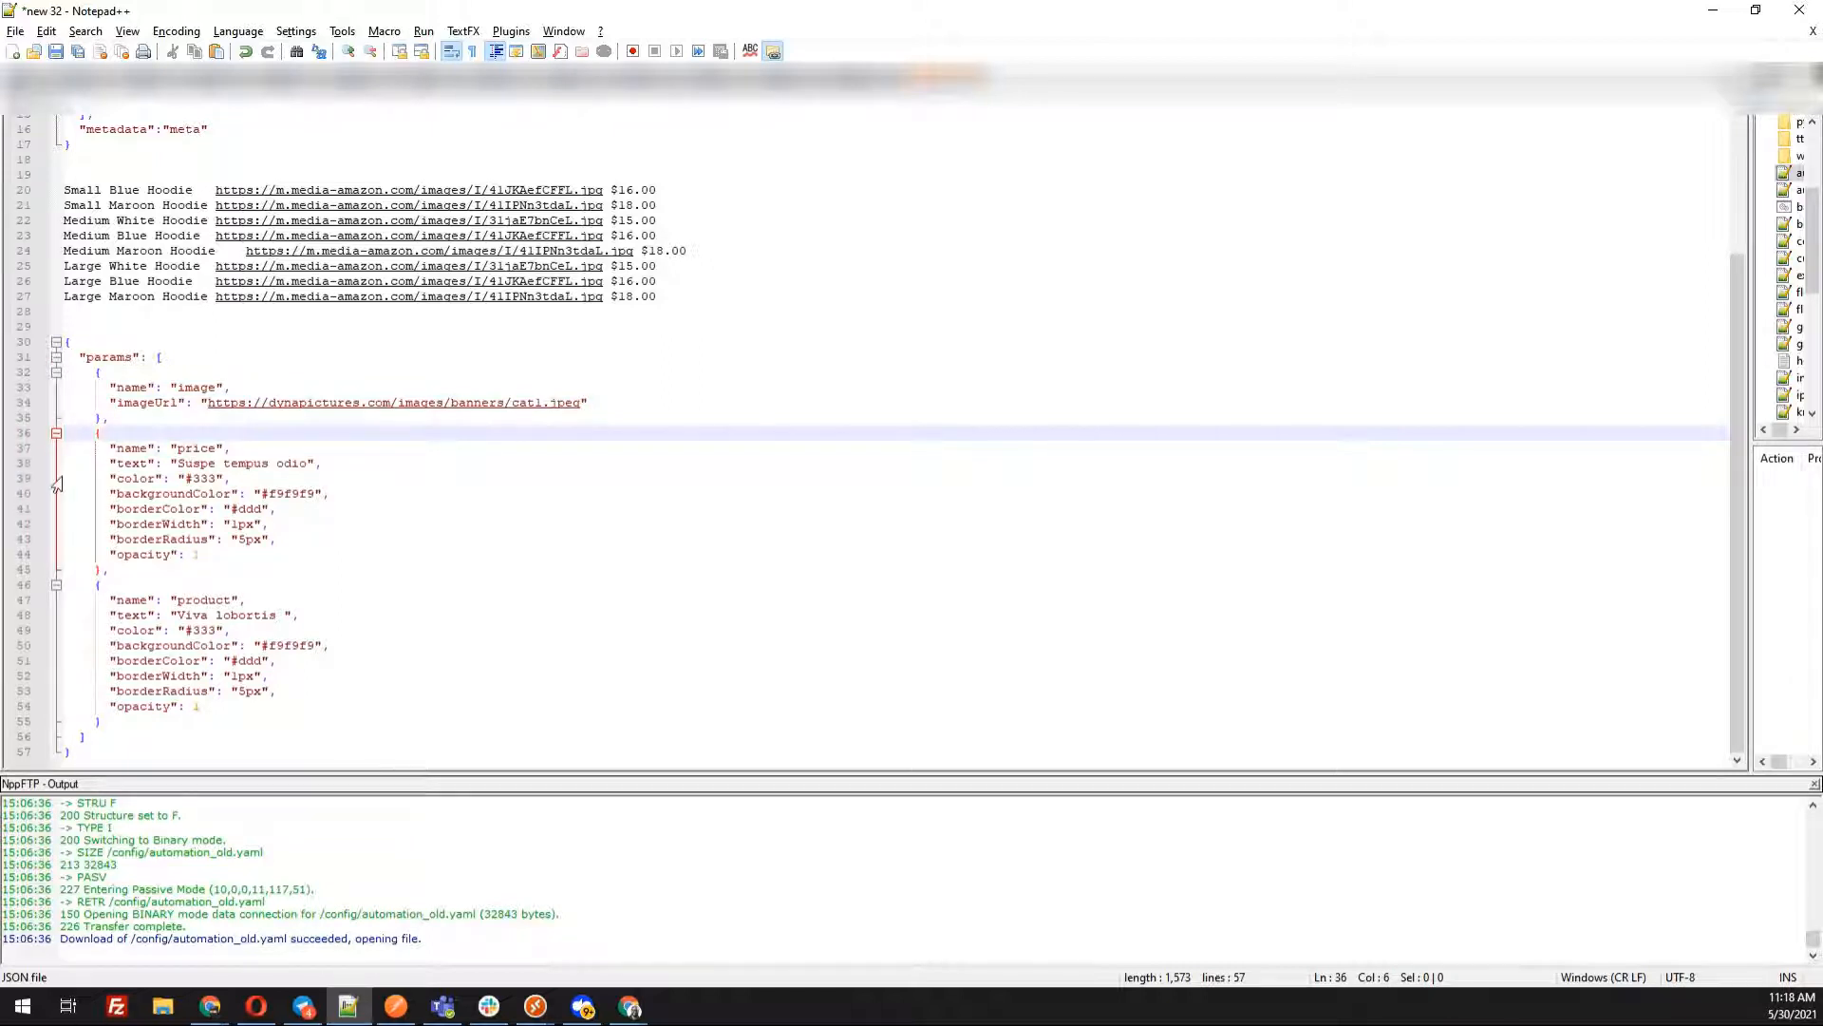
pyautogui.moveTo(64, 478); pyautogui.dragTo(271, 554)
pyautogui.press('Delete')
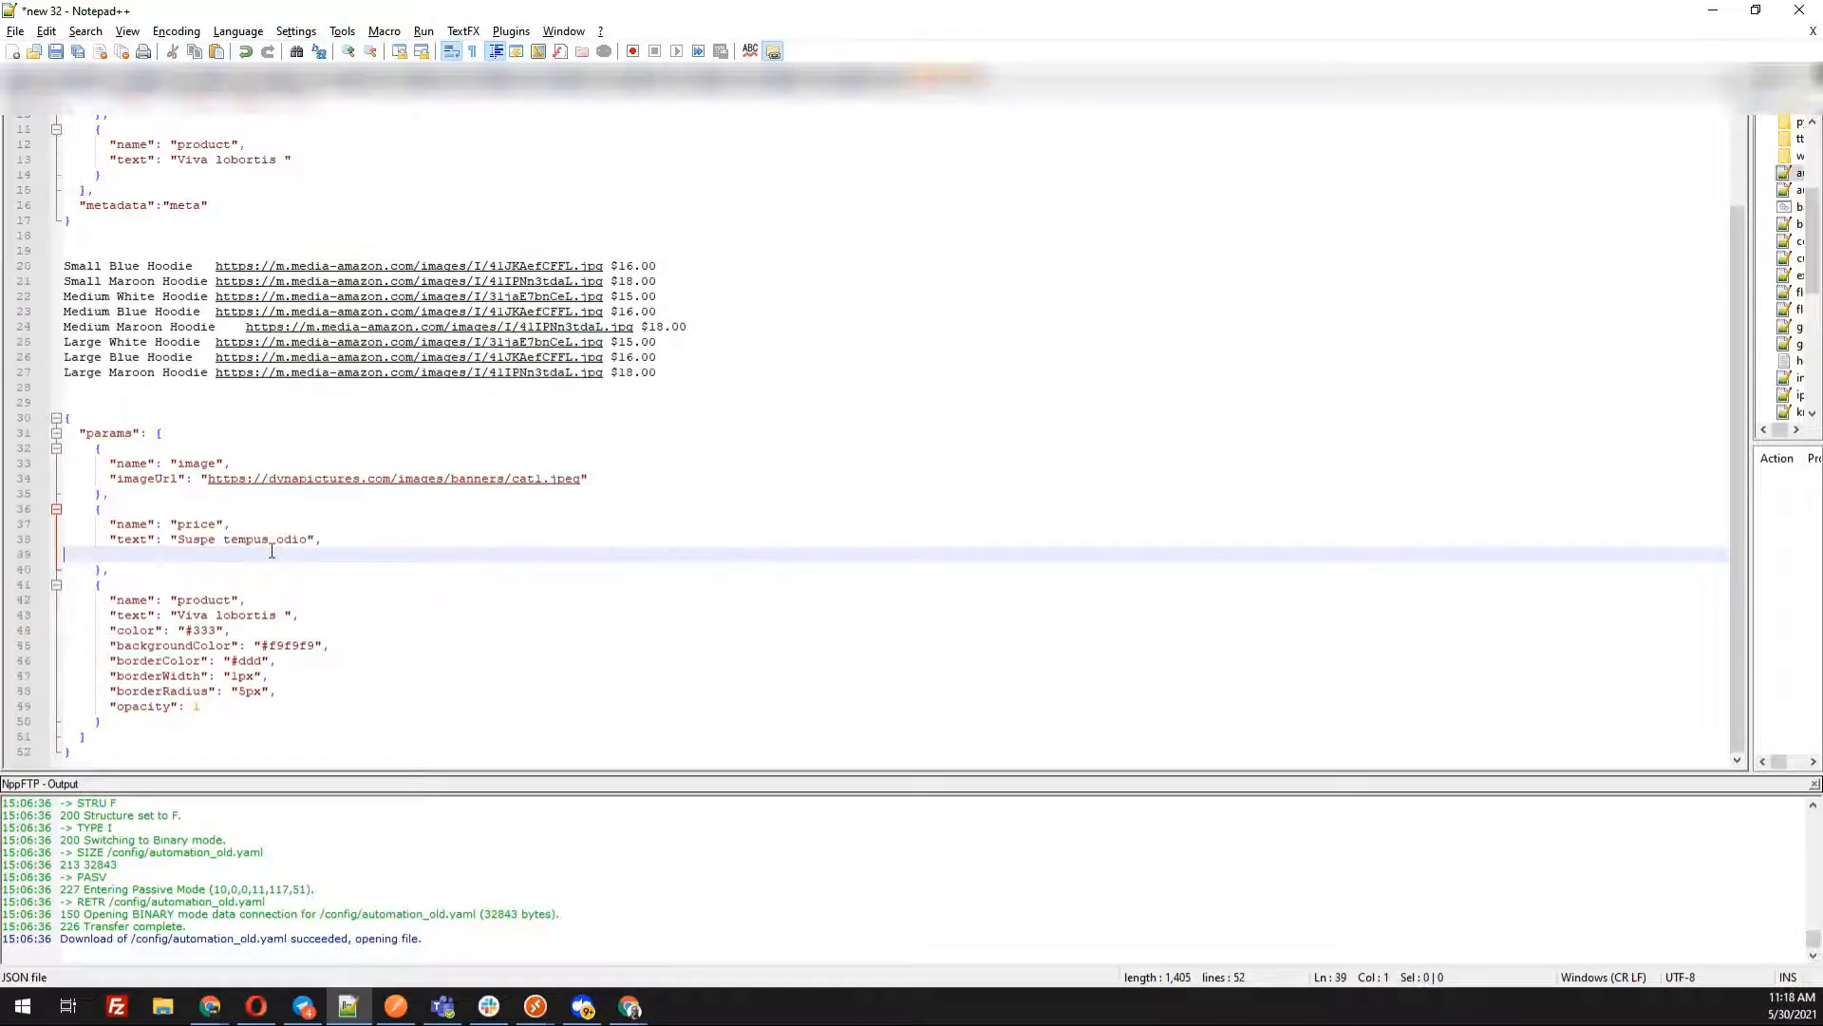
pyautogui.press('Delete')
pyautogui.click(342, 557)
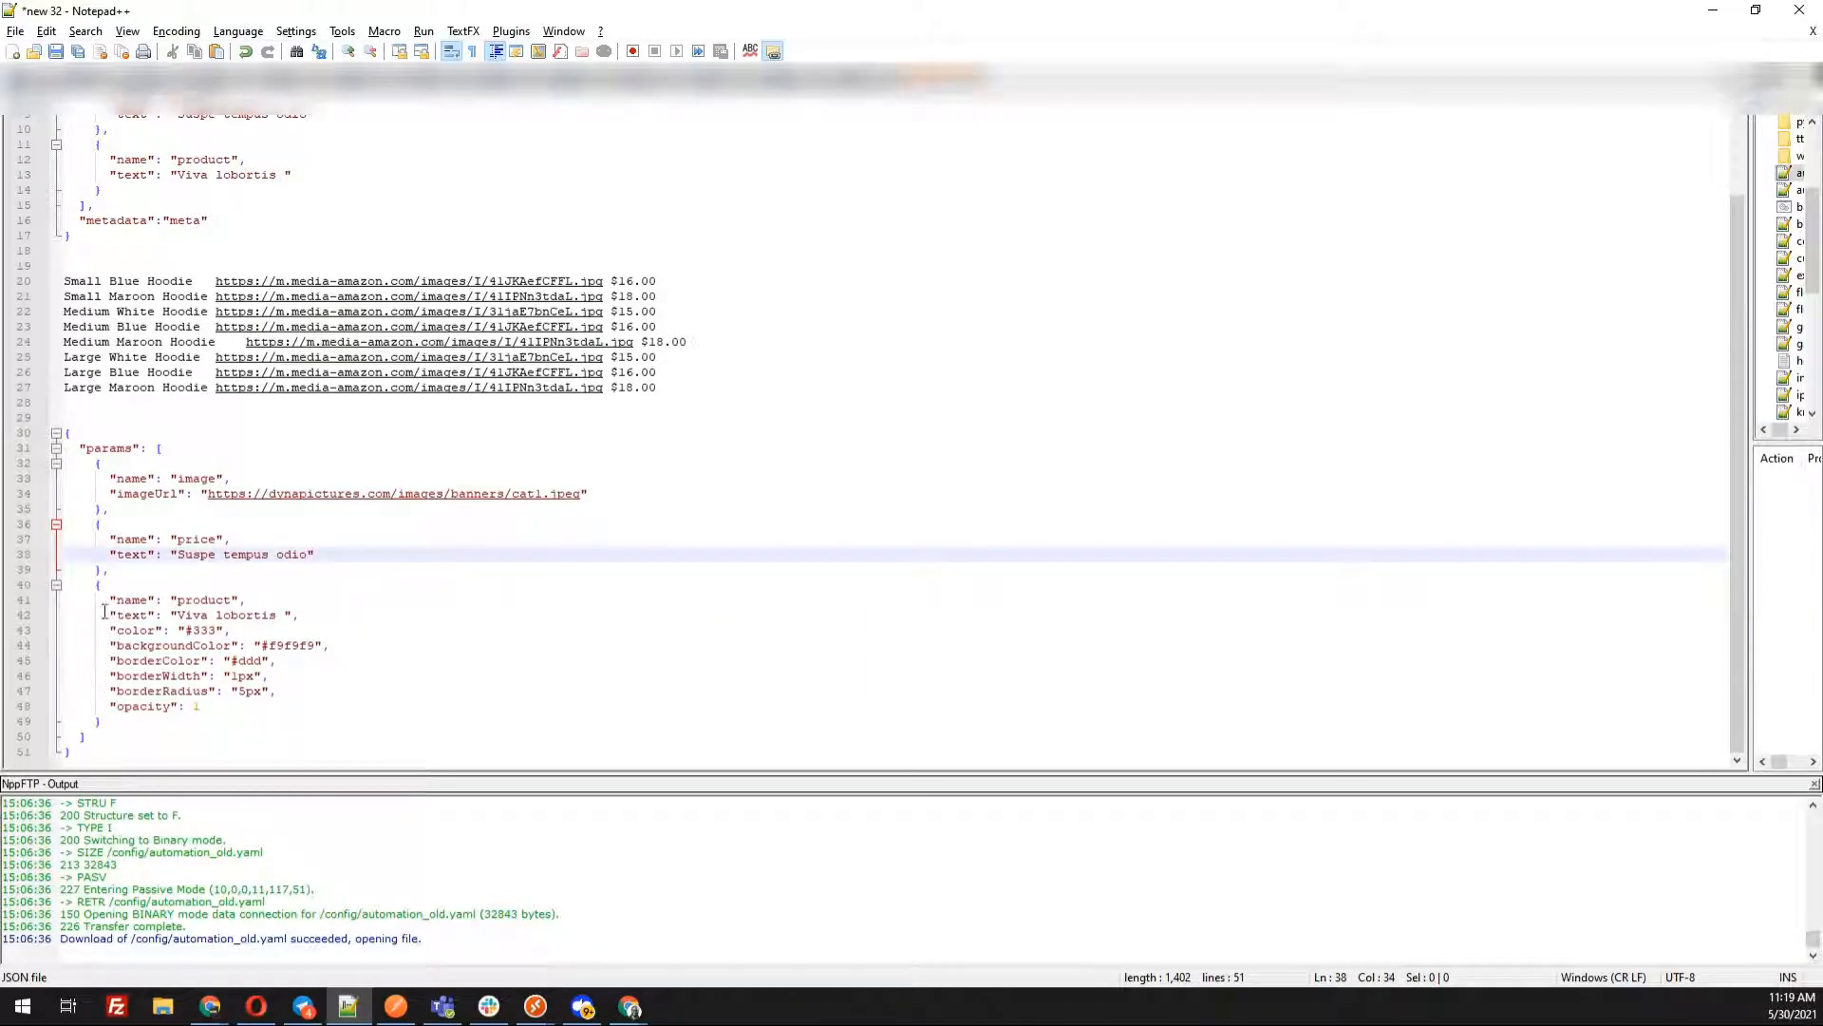
# Reduce the product block to its name and text, removing the styling lines, the trailing comma and the leftover blank line
pyautogui.moveTo(66, 630); pyautogui.dragTo(292, 707)
pyautogui.press('Delete')
pyautogui.click(293, 690)
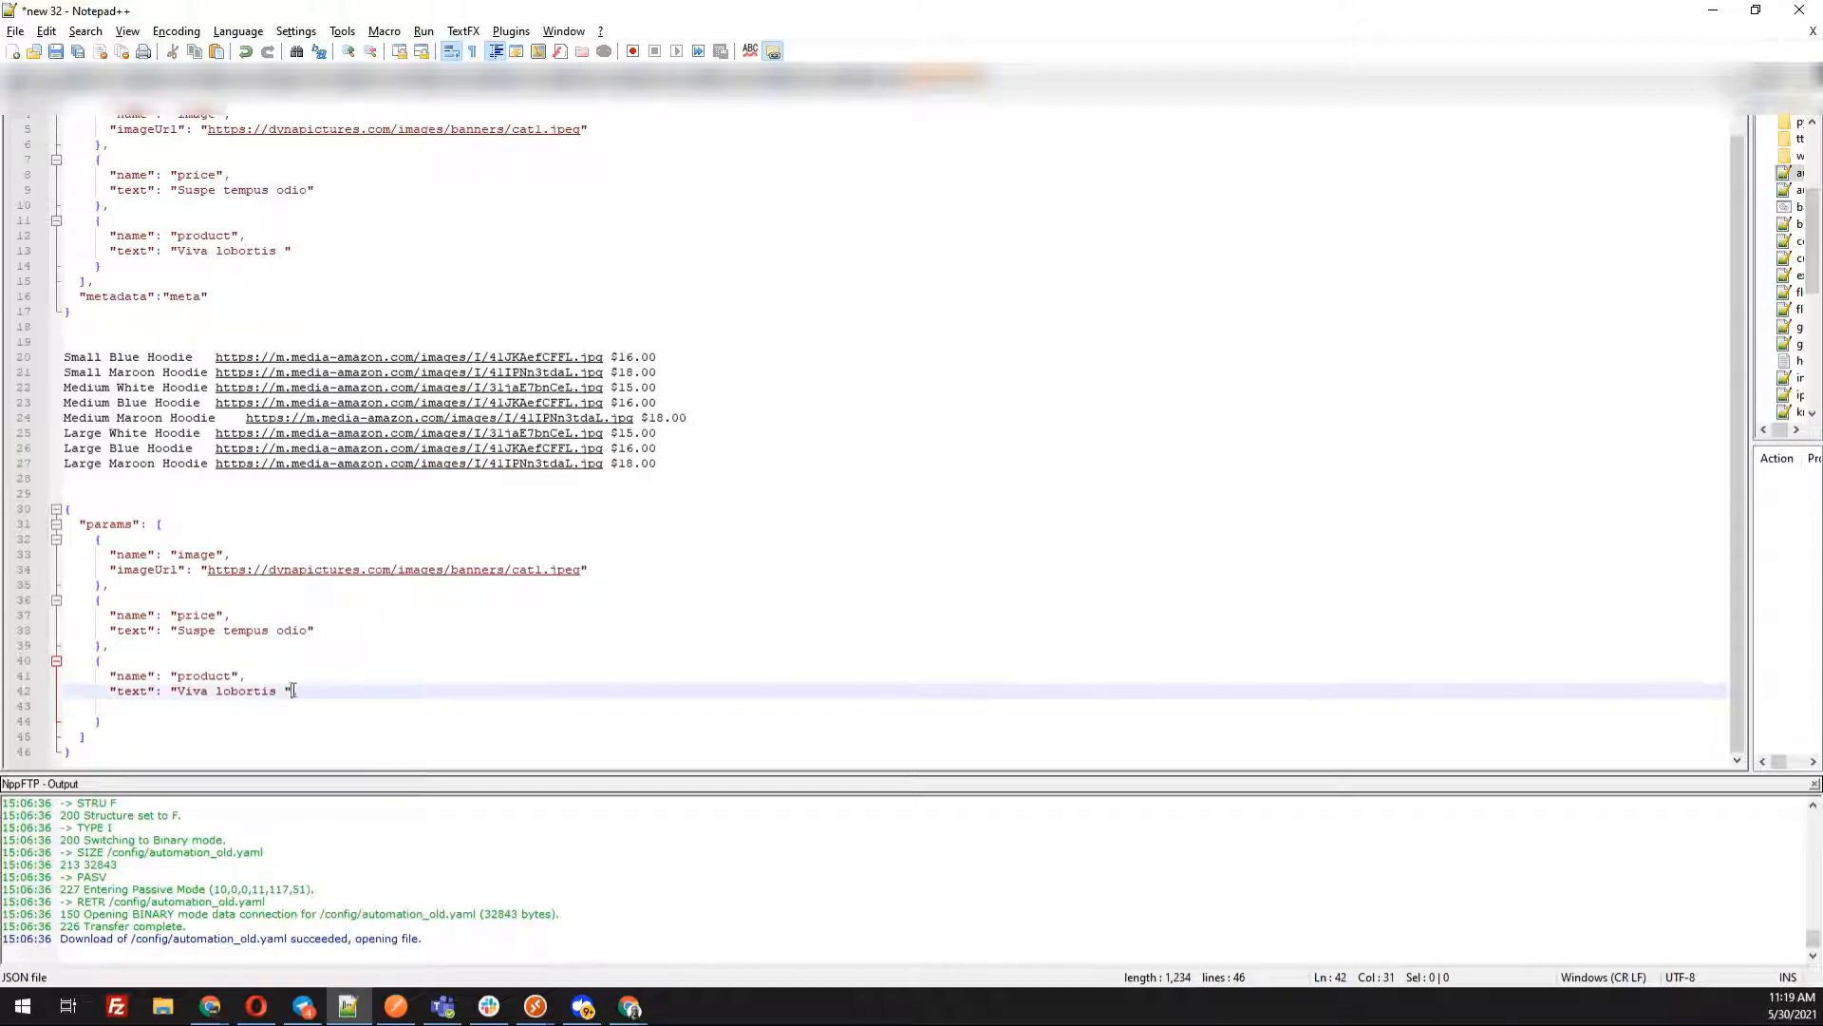
pyautogui.click(82, 711)
pyautogui.press('Delete')
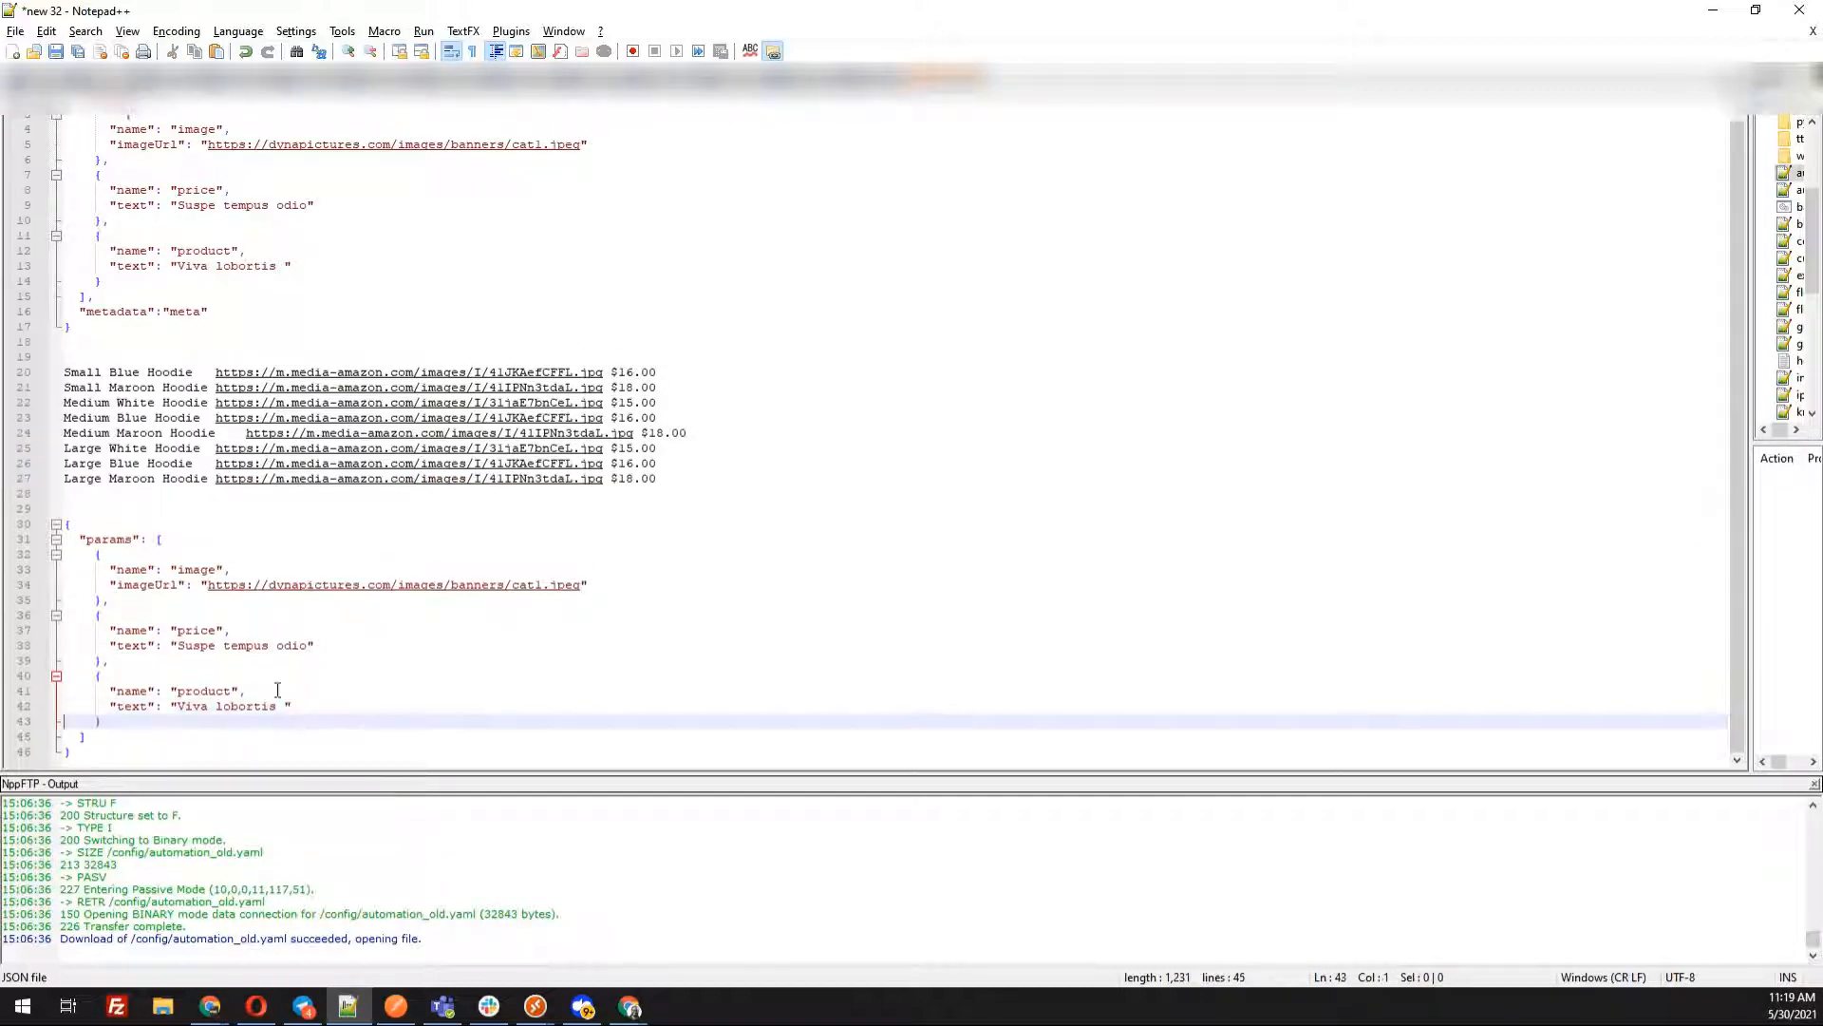
pyautogui.click(131, 326)
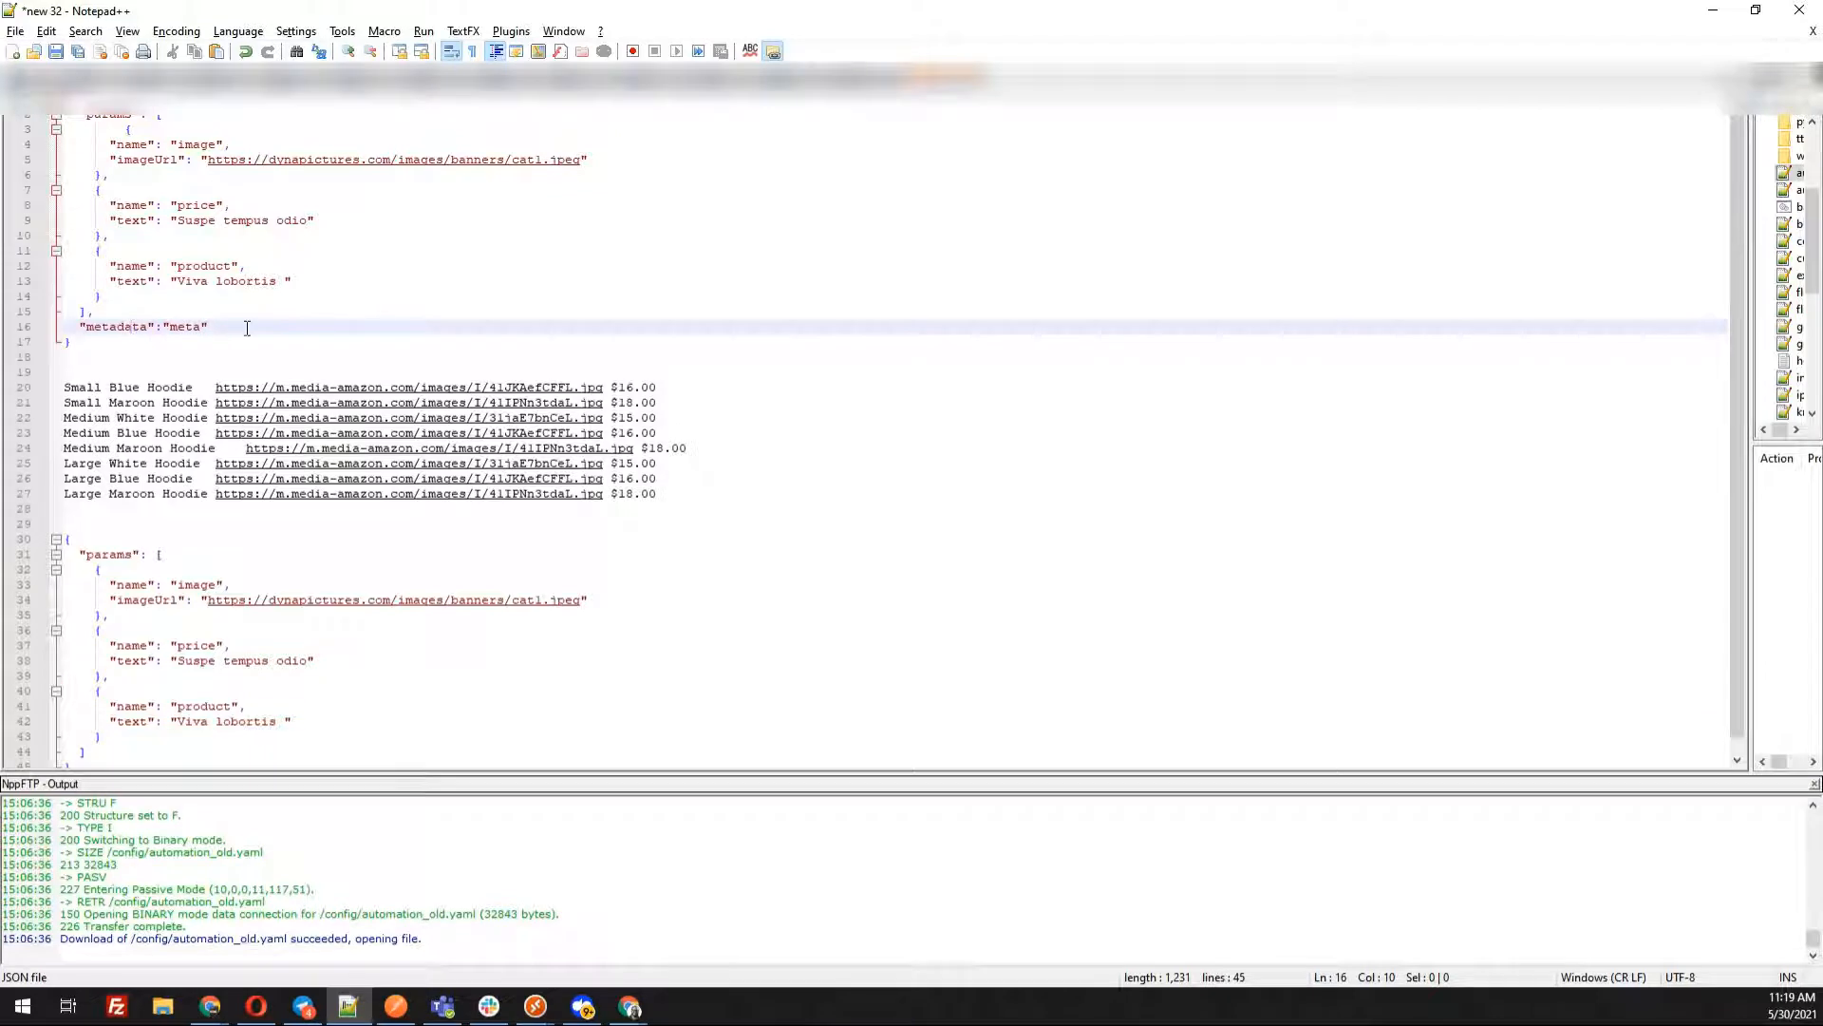
pyautogui.moveTo(242, 325); pyautogui.dragTo(65, 324)
pyautogui.rightClick(110, 324)
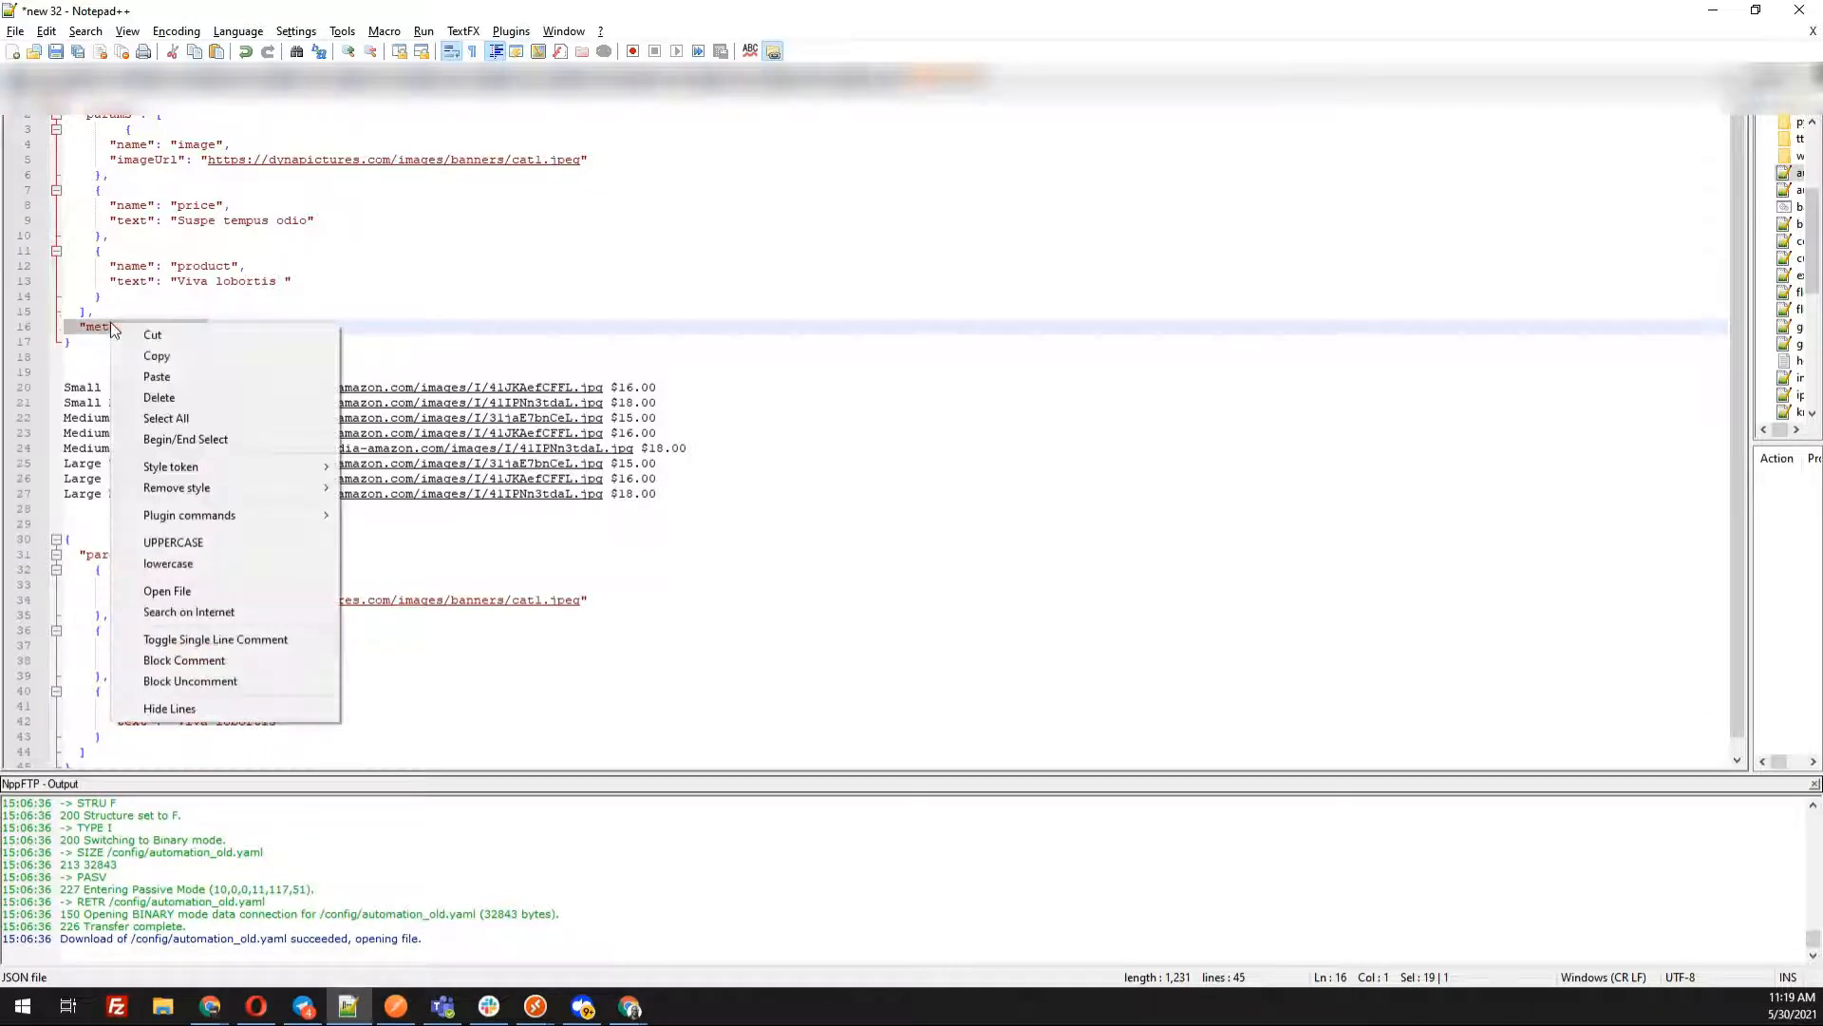
pyautogui.click(154, 354)
# Copy the comma and "metadata":"meta" line from the earlier JSON and add them after the new params array's closing bracket
pyautogui.click(238, 324)
pyautogui.moveTo(242, 324); pyautogui.dragTo(94, 311)
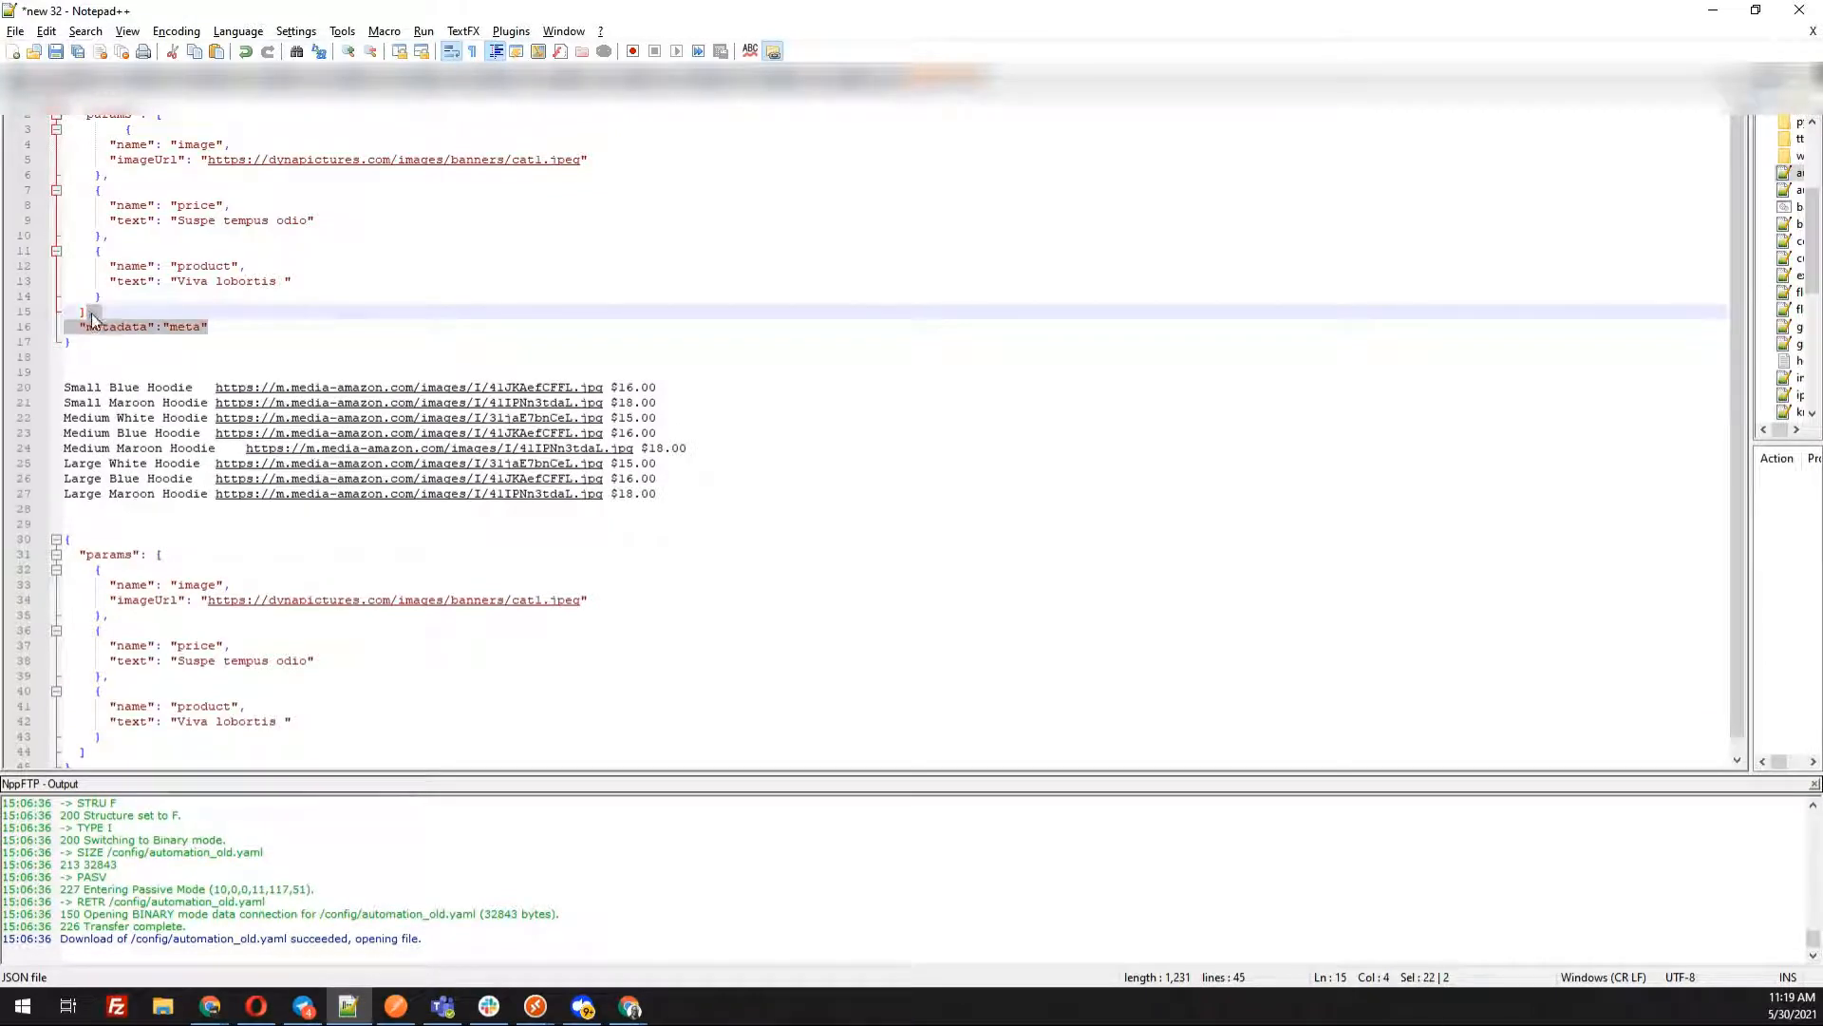
pyautogui.rightClick(94, 320)
pyautogui.click(143, 346)
pyautogui.scroll(-1, 133, 577)
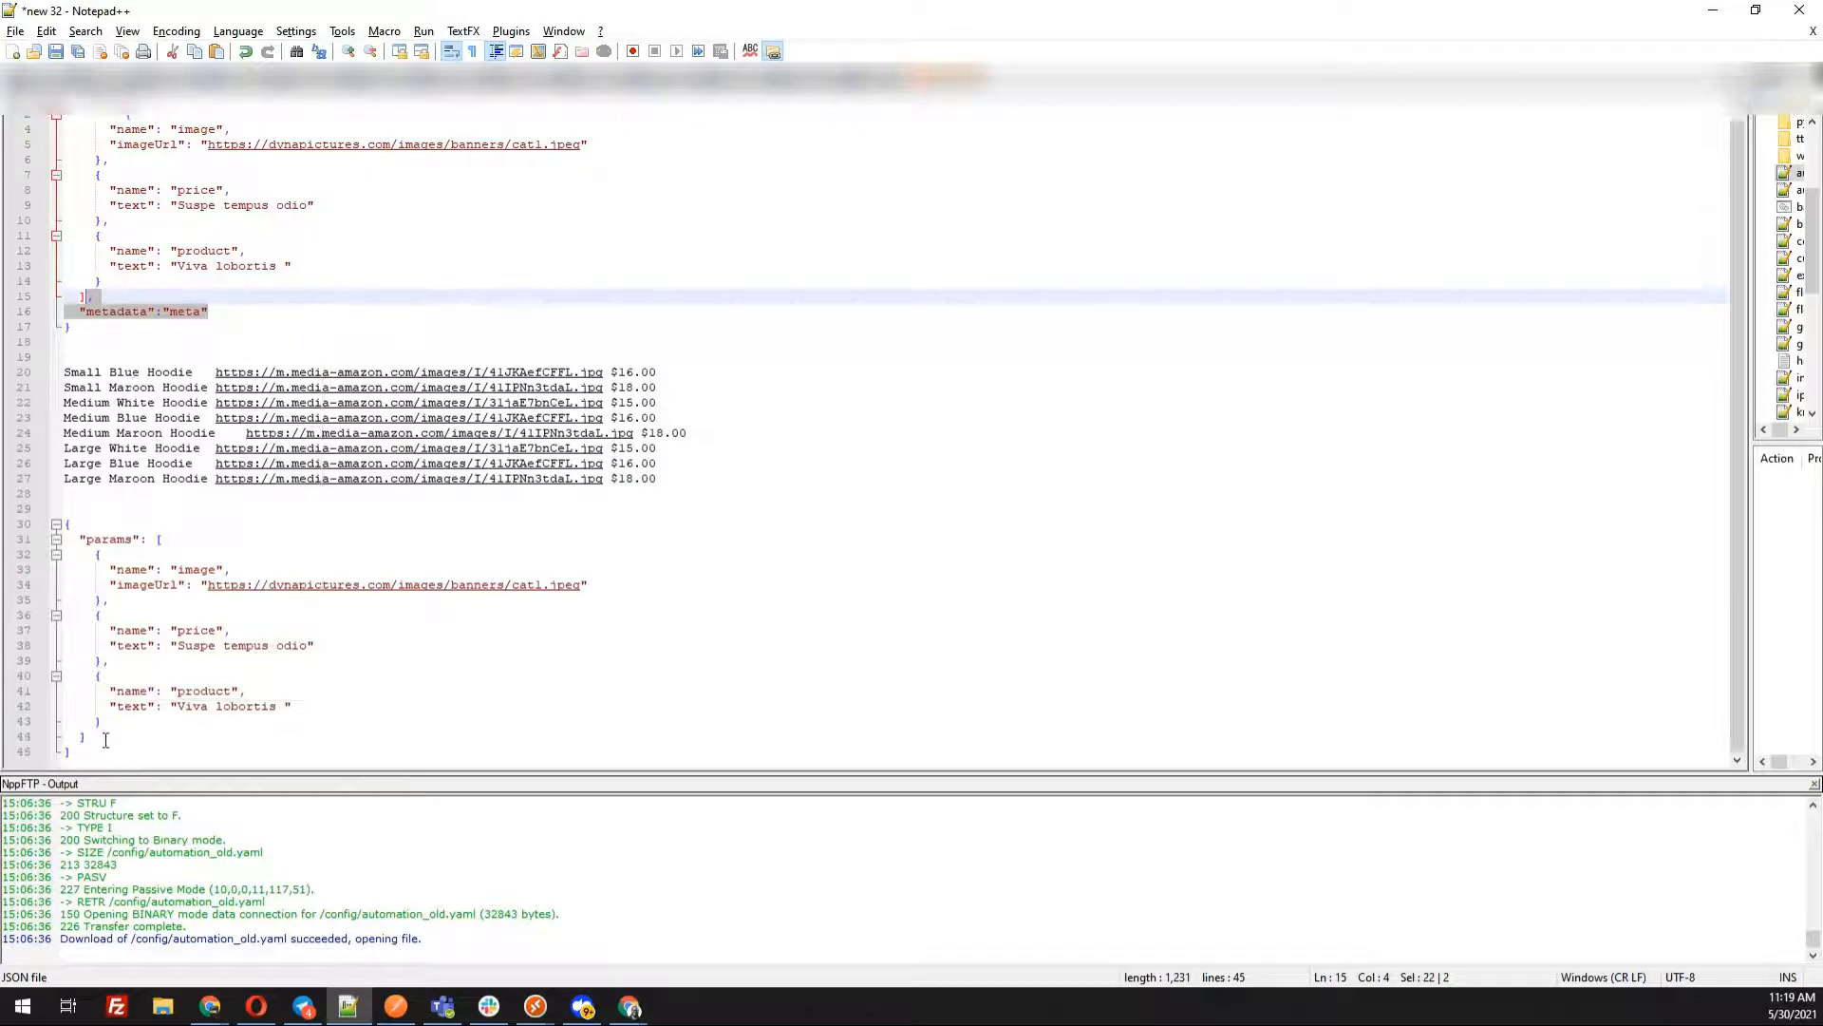
pyautogui.click(106, 740)
pyautogui.hotkey('ctrl', 'v')
pyautogui.scroll(-1, 187, 766)
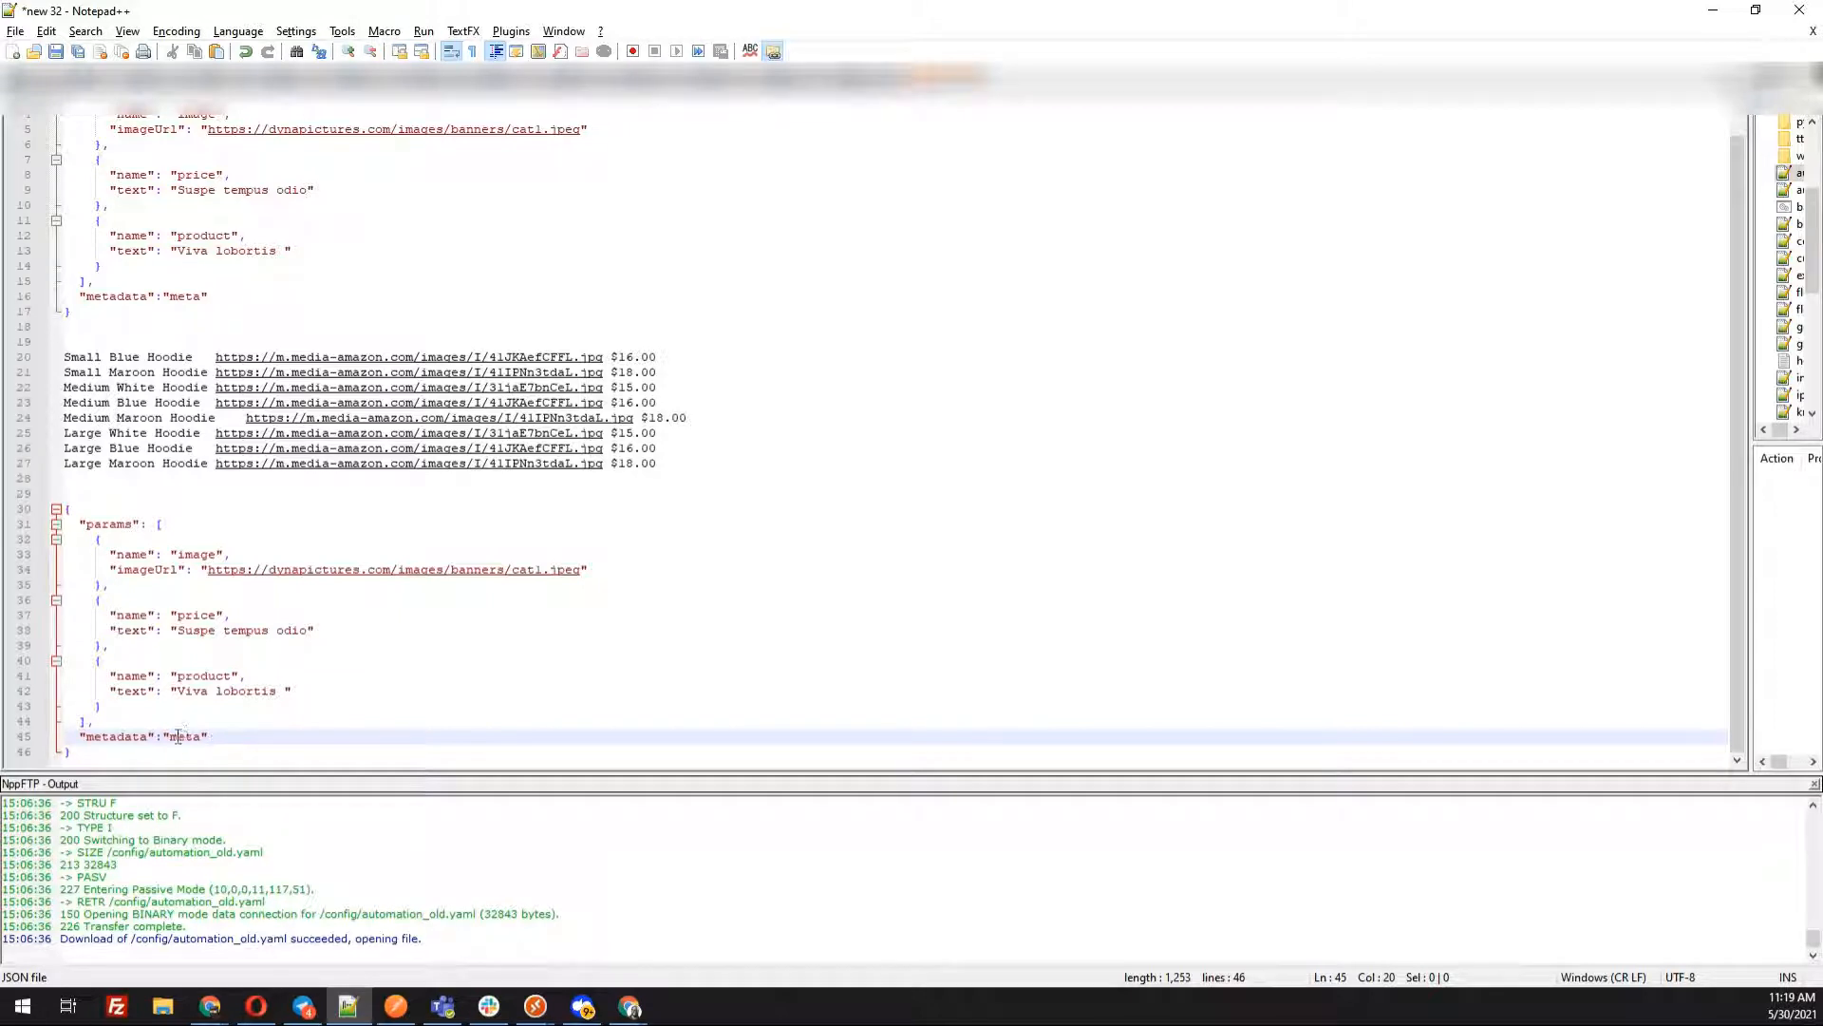
# Review the trimmed JSON, checking the params brackets, the metadata line and the complete body
pyautogui.click(165, 725)
pyautogui.click(164, 526)
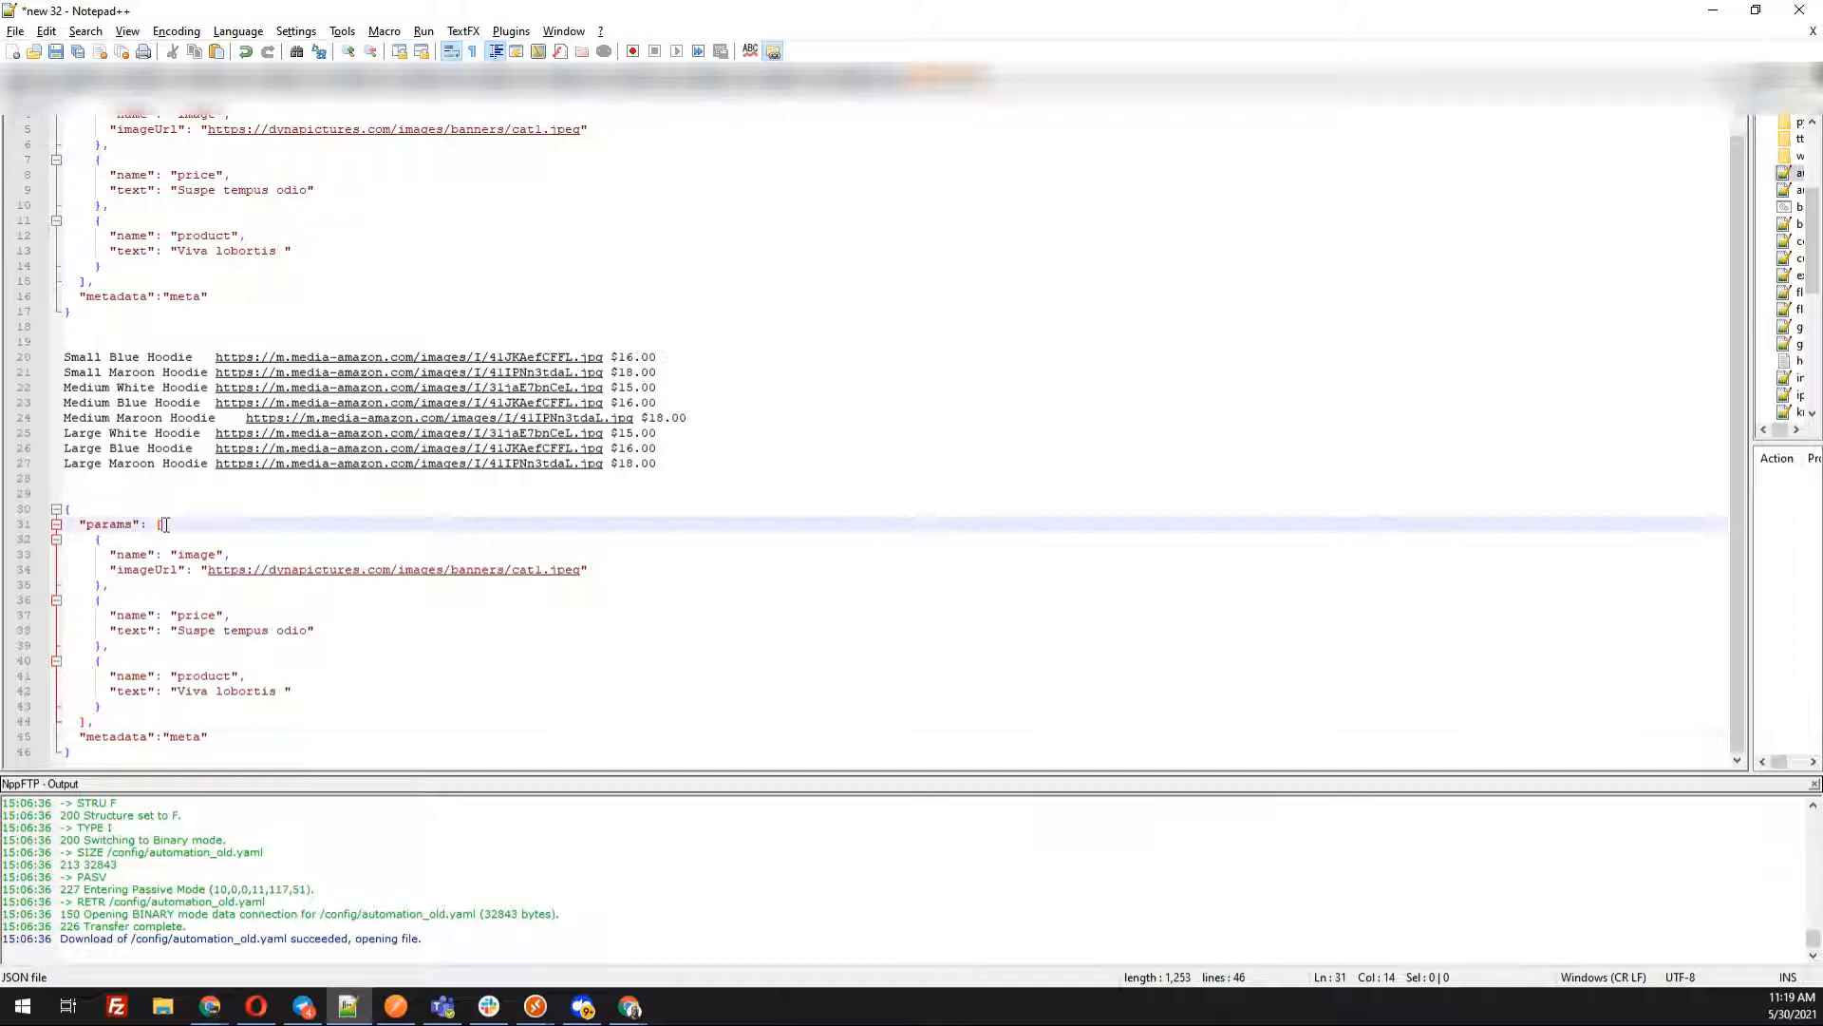
pyautogui.click(90, 720)
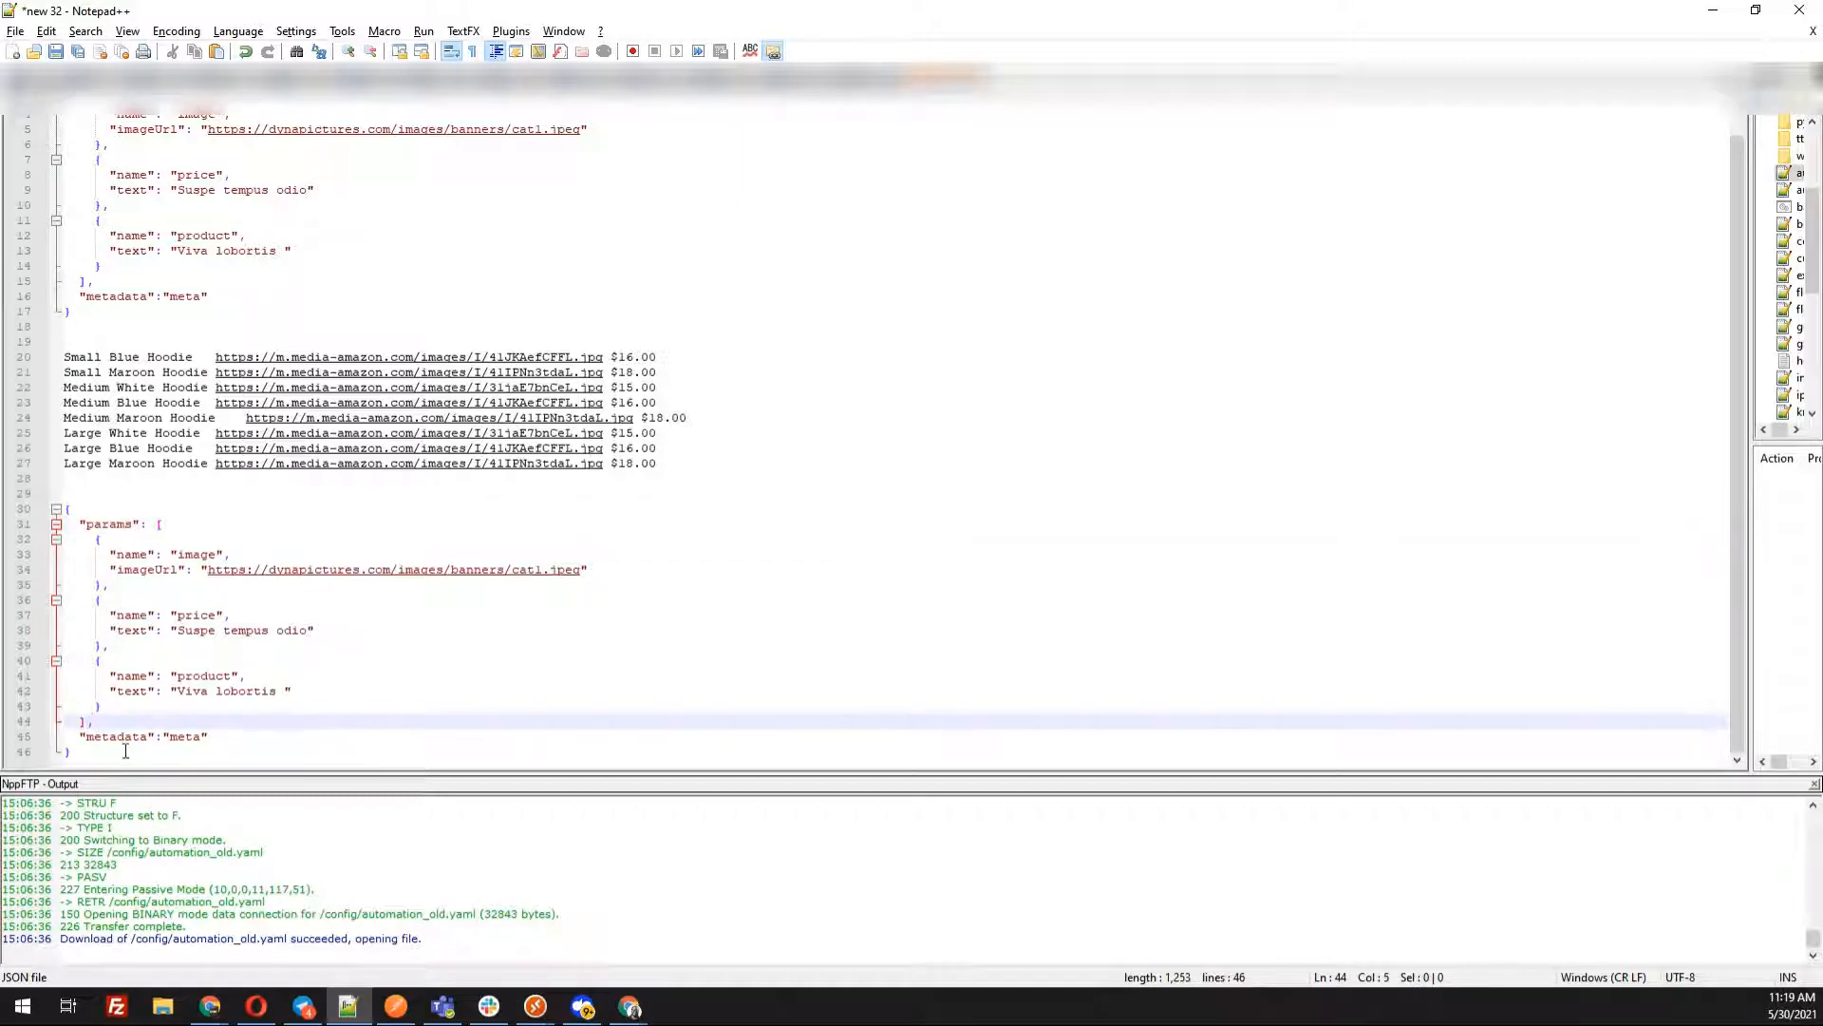
pyautogui.moveTo(257, 737); pyautogui.dragTo(18, 741)
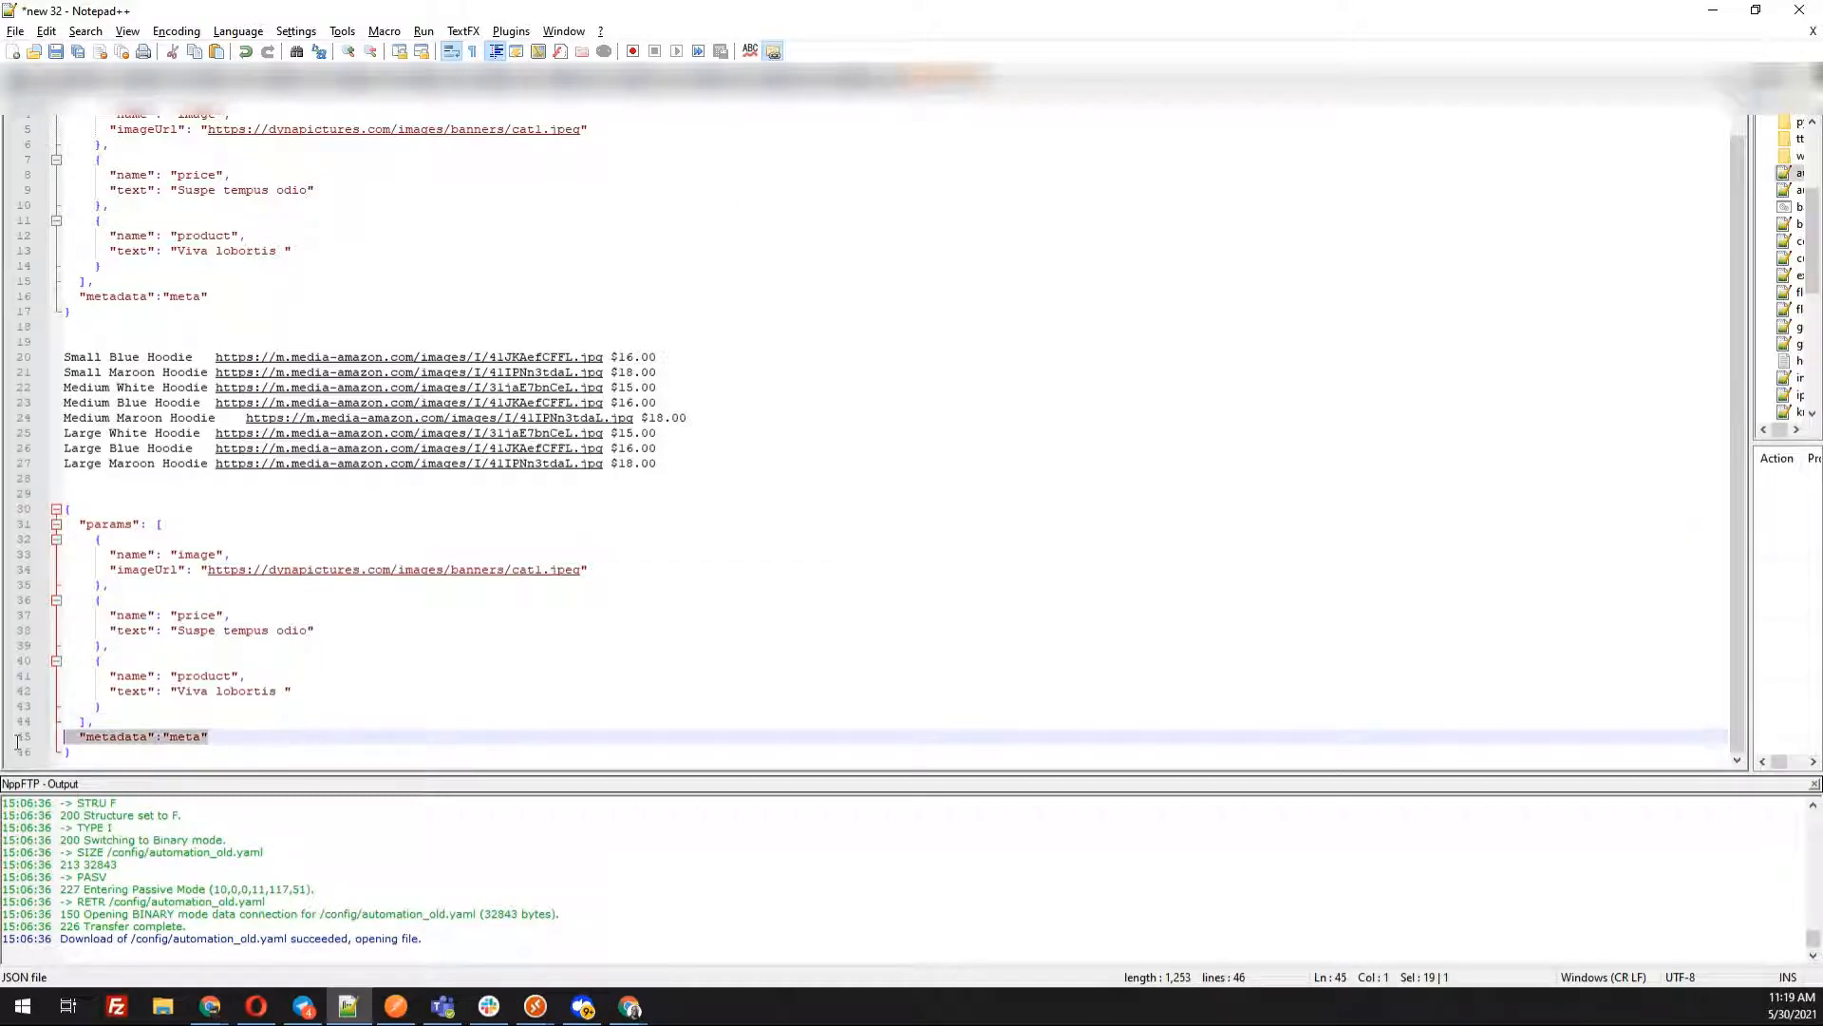
pyautogui.click(223, 738)
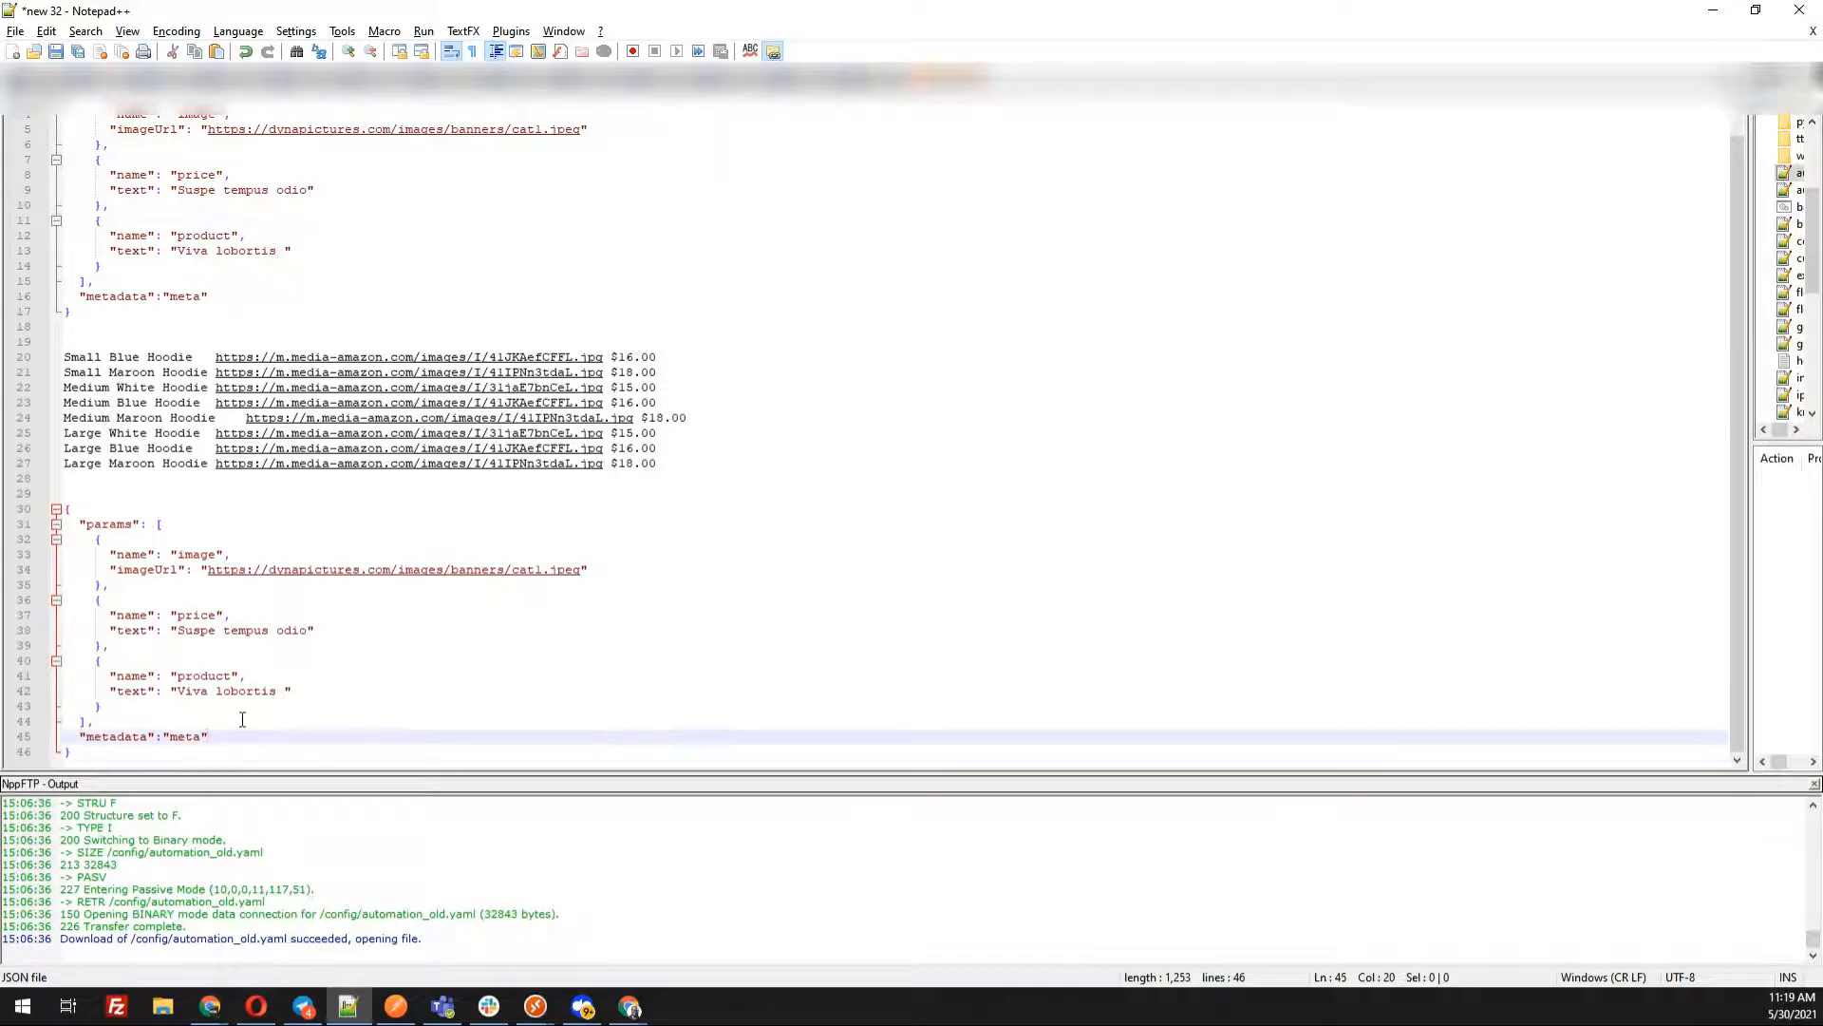
pyautogui.moveTo(153, 752); pyautogui.dragTo(69, 510)
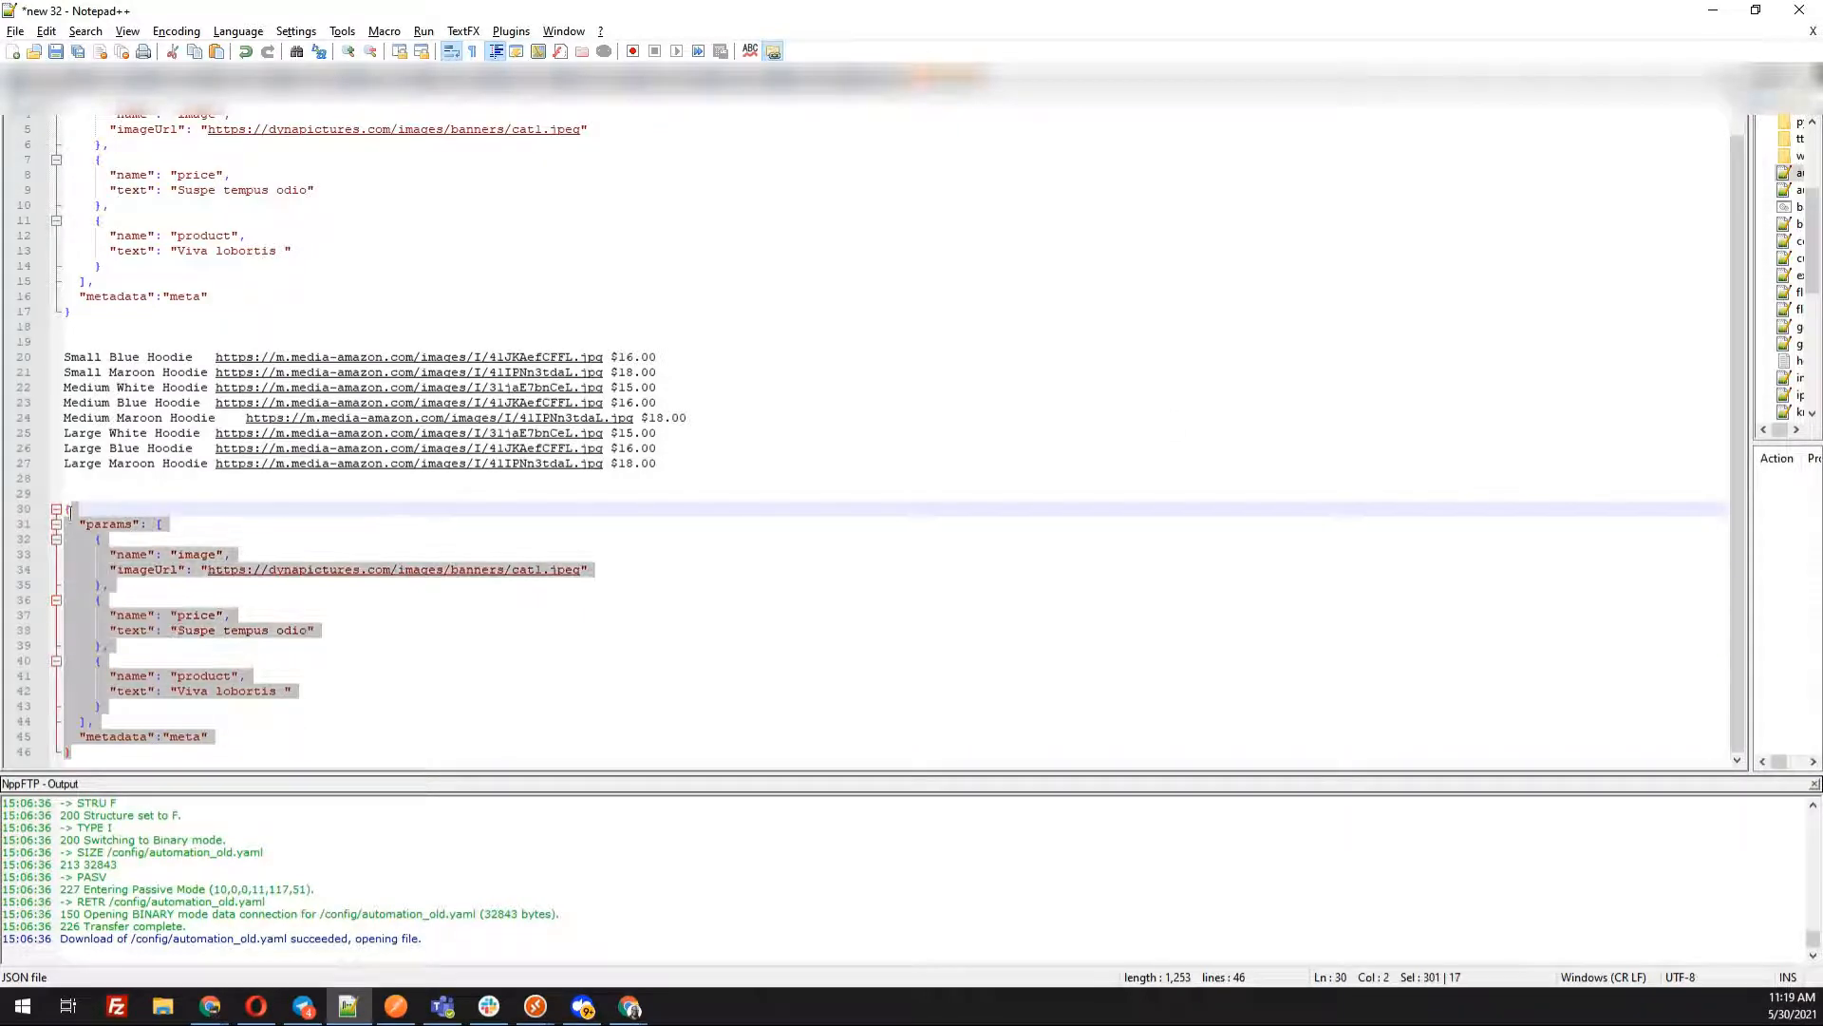
# Switch to the product spreadsheet in Google Sheets and examine its Product Name, Image, Price and Banner columns
pyautogui.click(1713, 10)
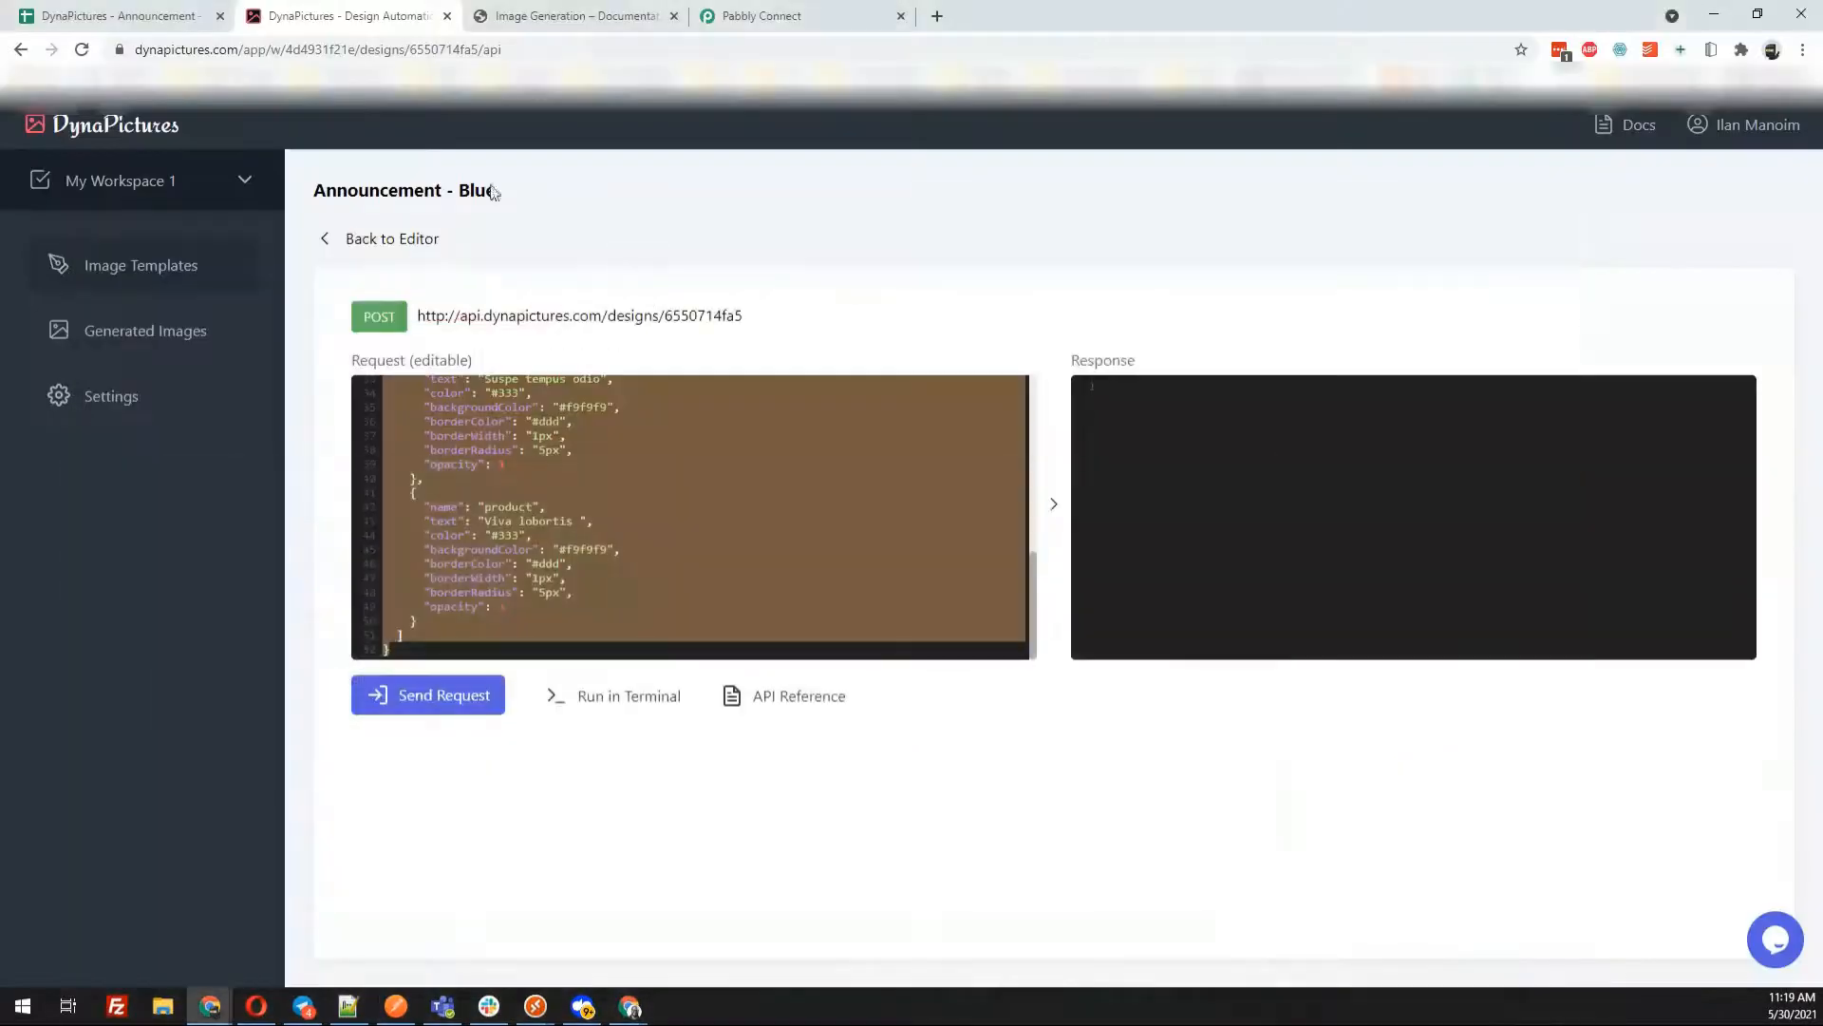
pyautogui.click(147, 7)
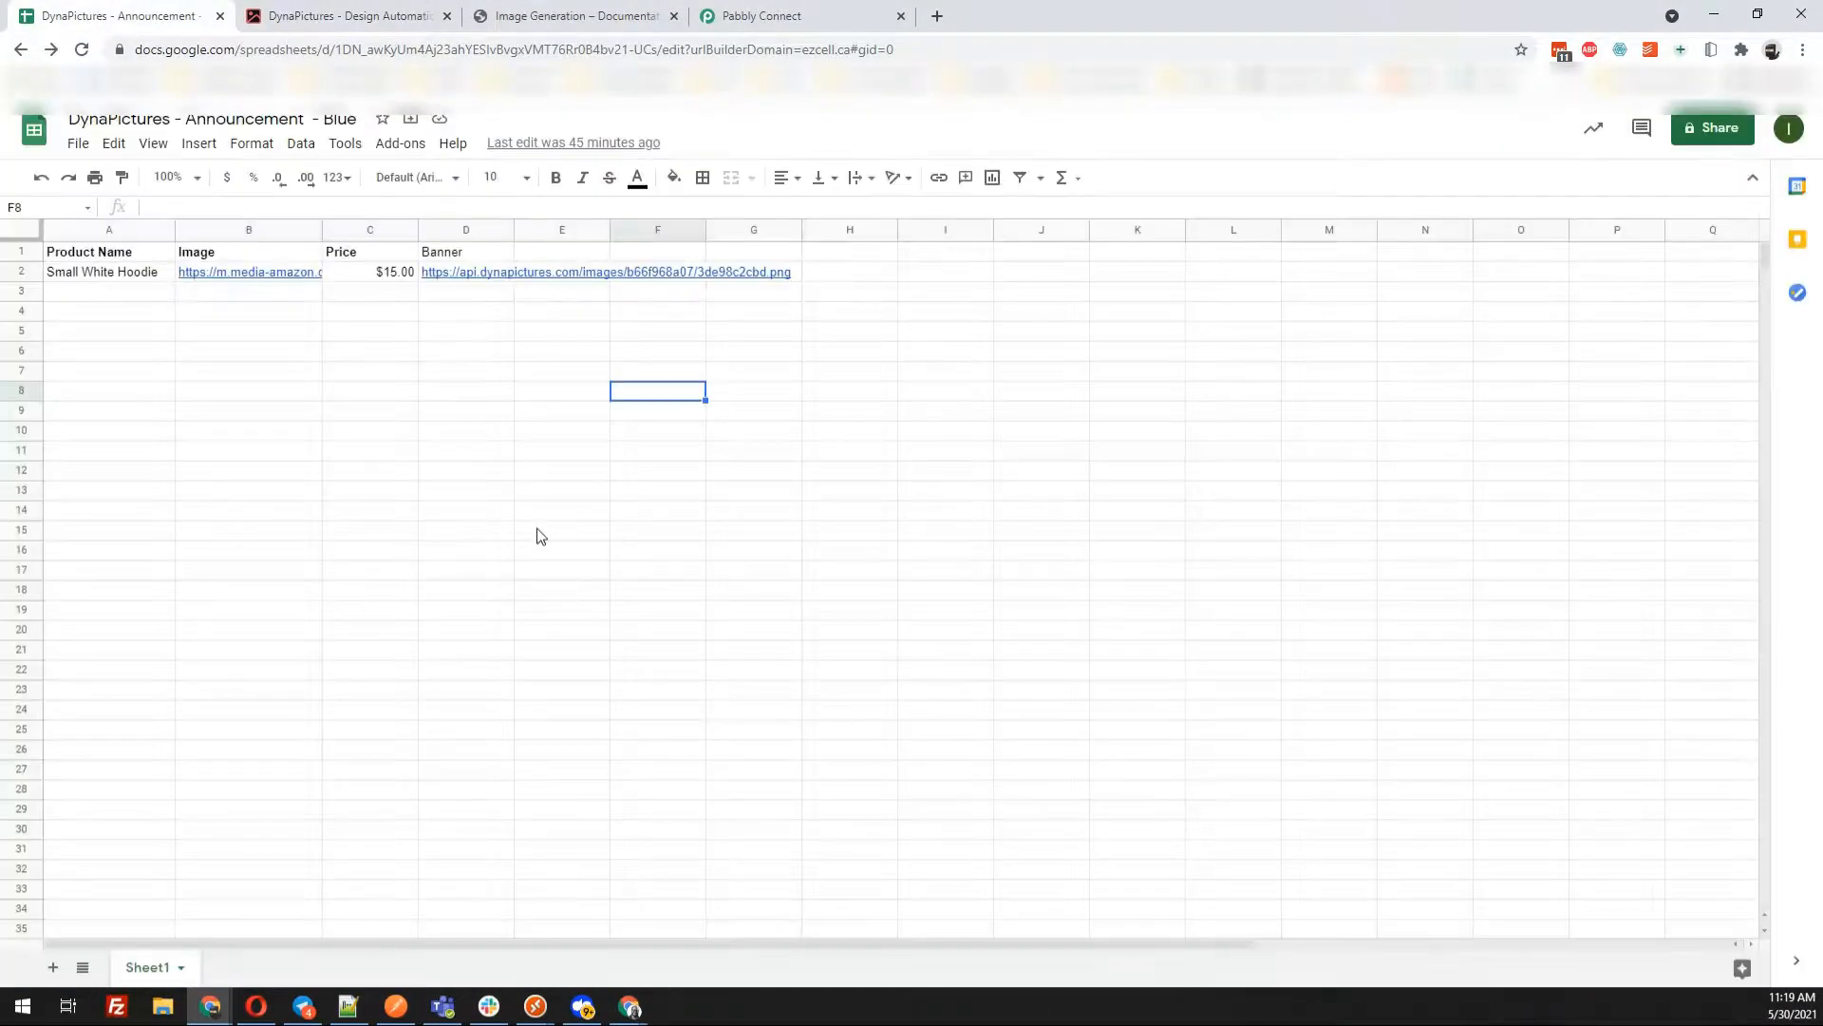
pyautogui.click(85, 255)
pyautogui.click(259, 258)
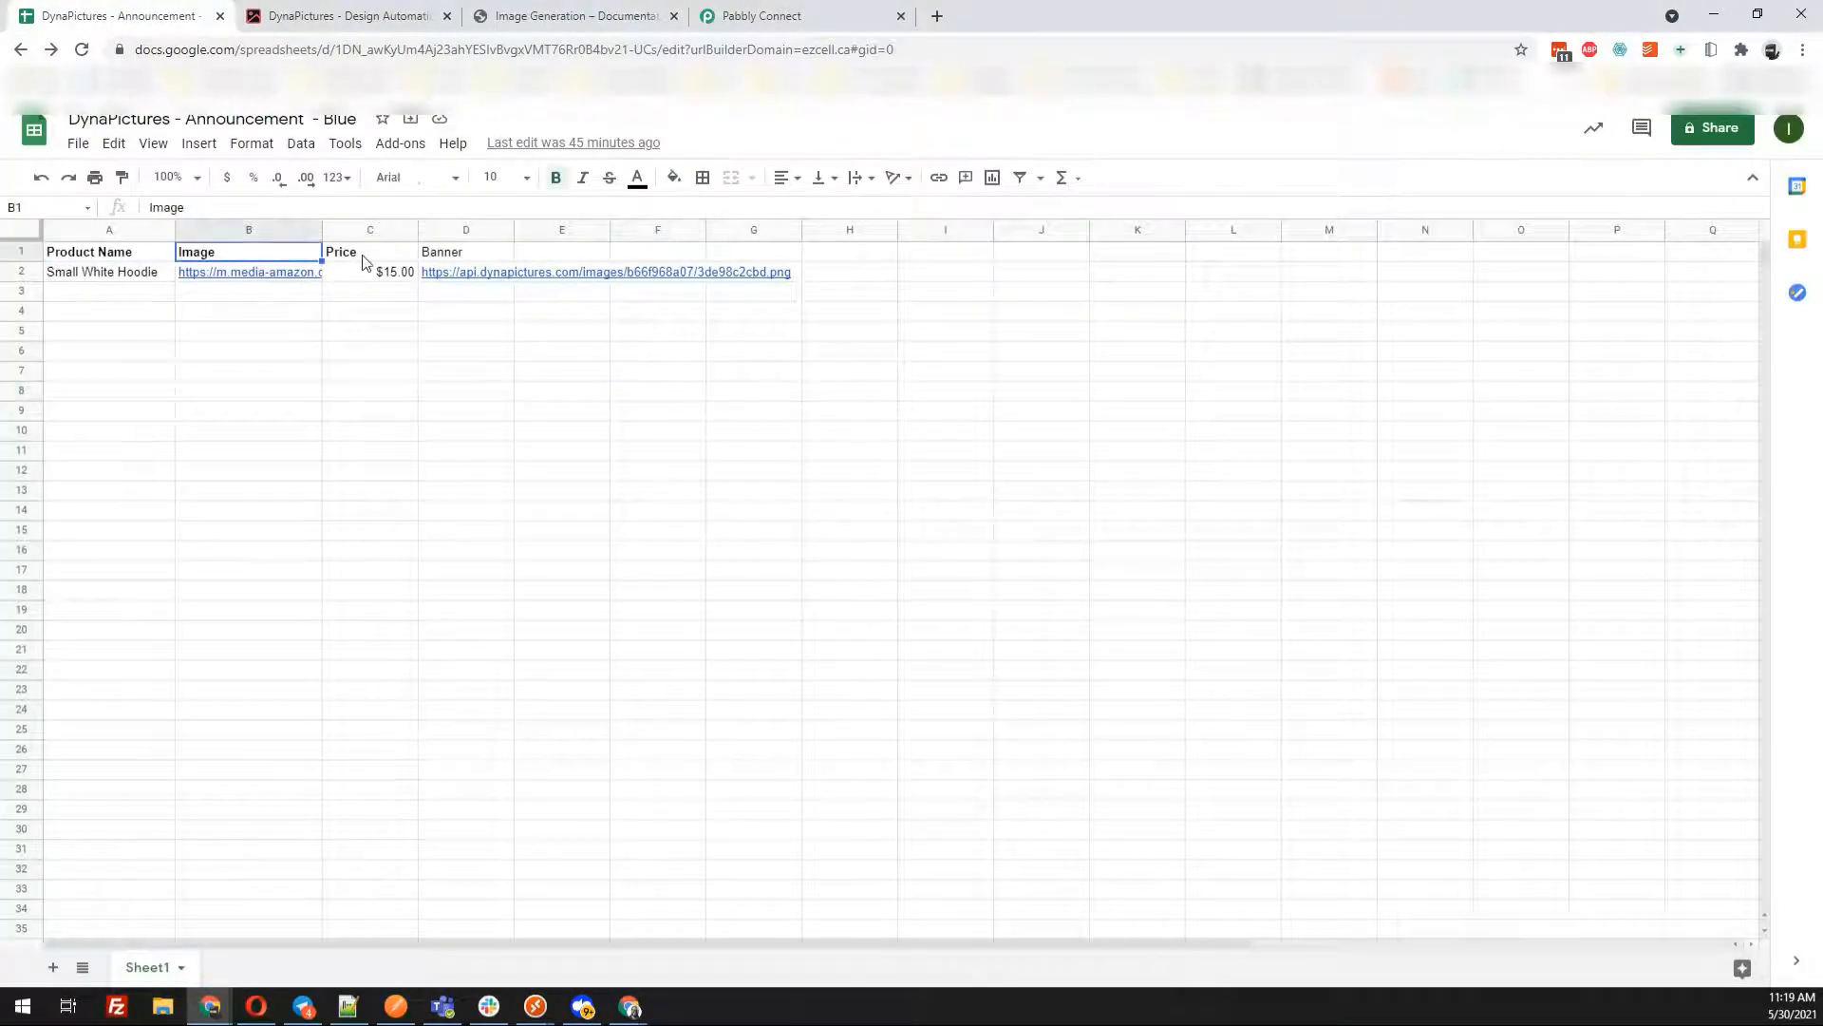
pyautogui.click(363, 256)
pyautogui.click(460, 253)
pyautogui.click(463, 298)
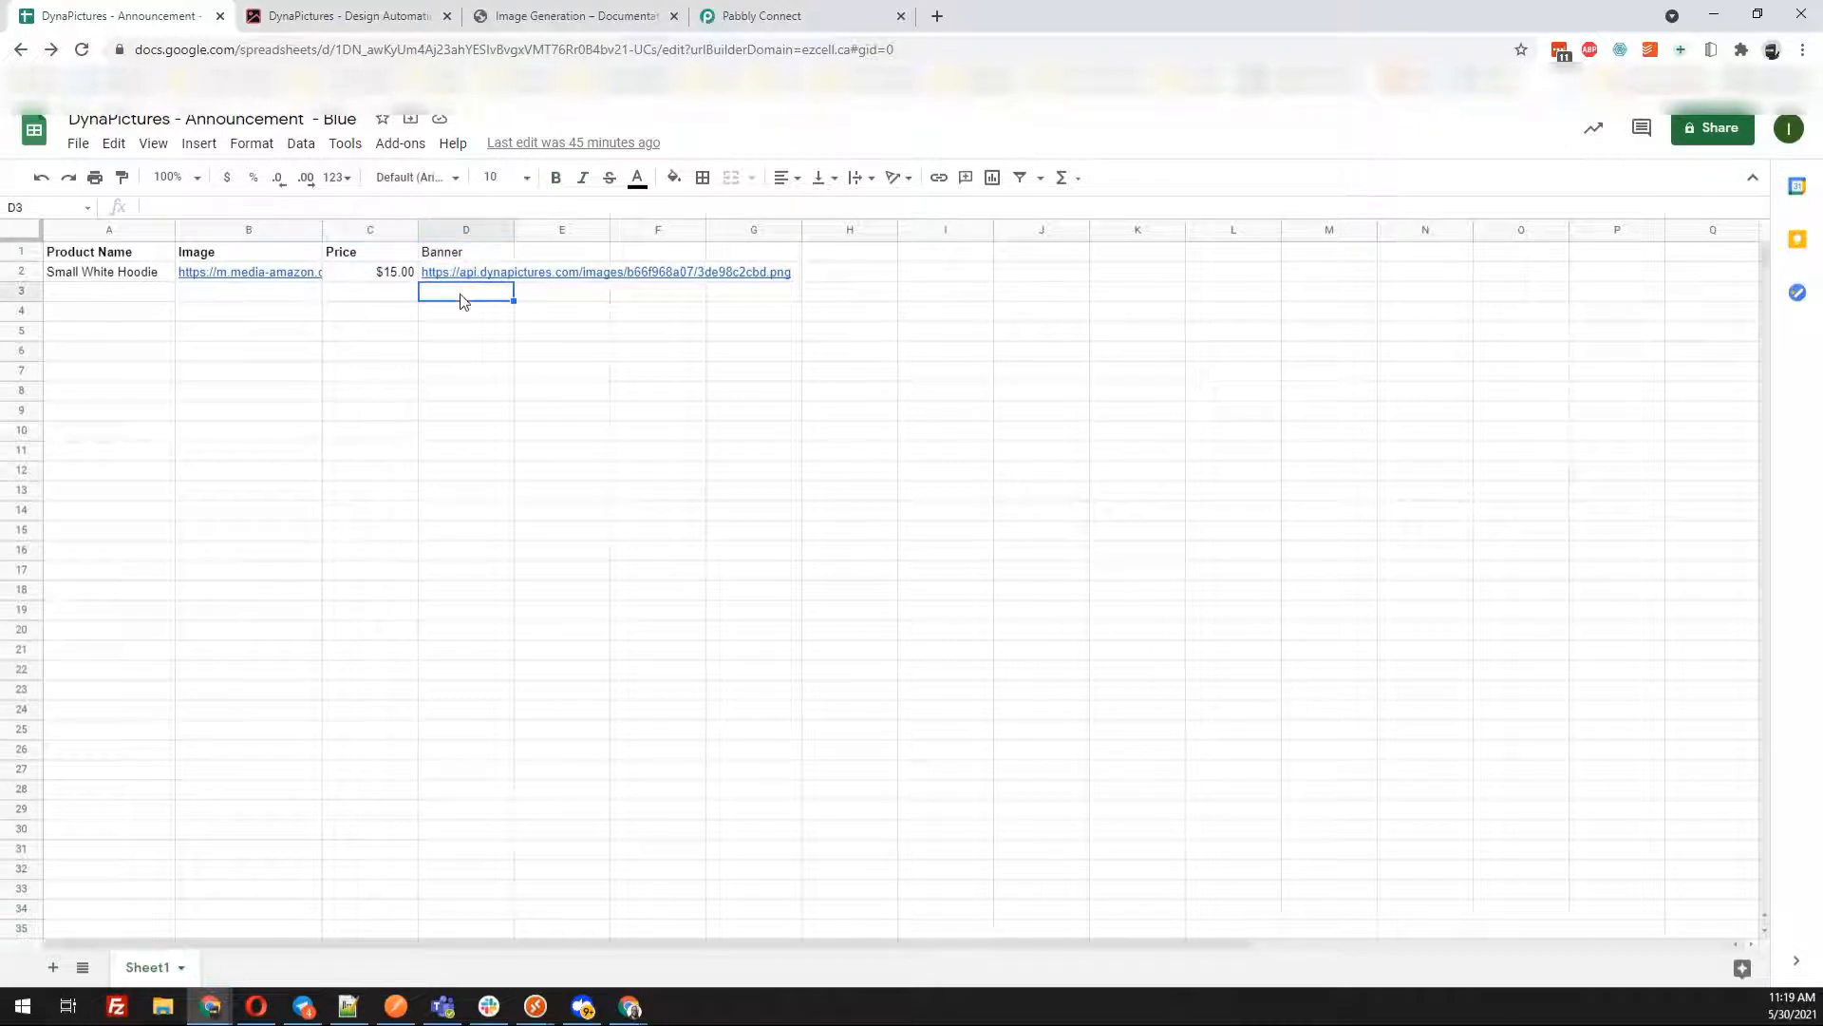
pyautogui.click(461, 257)
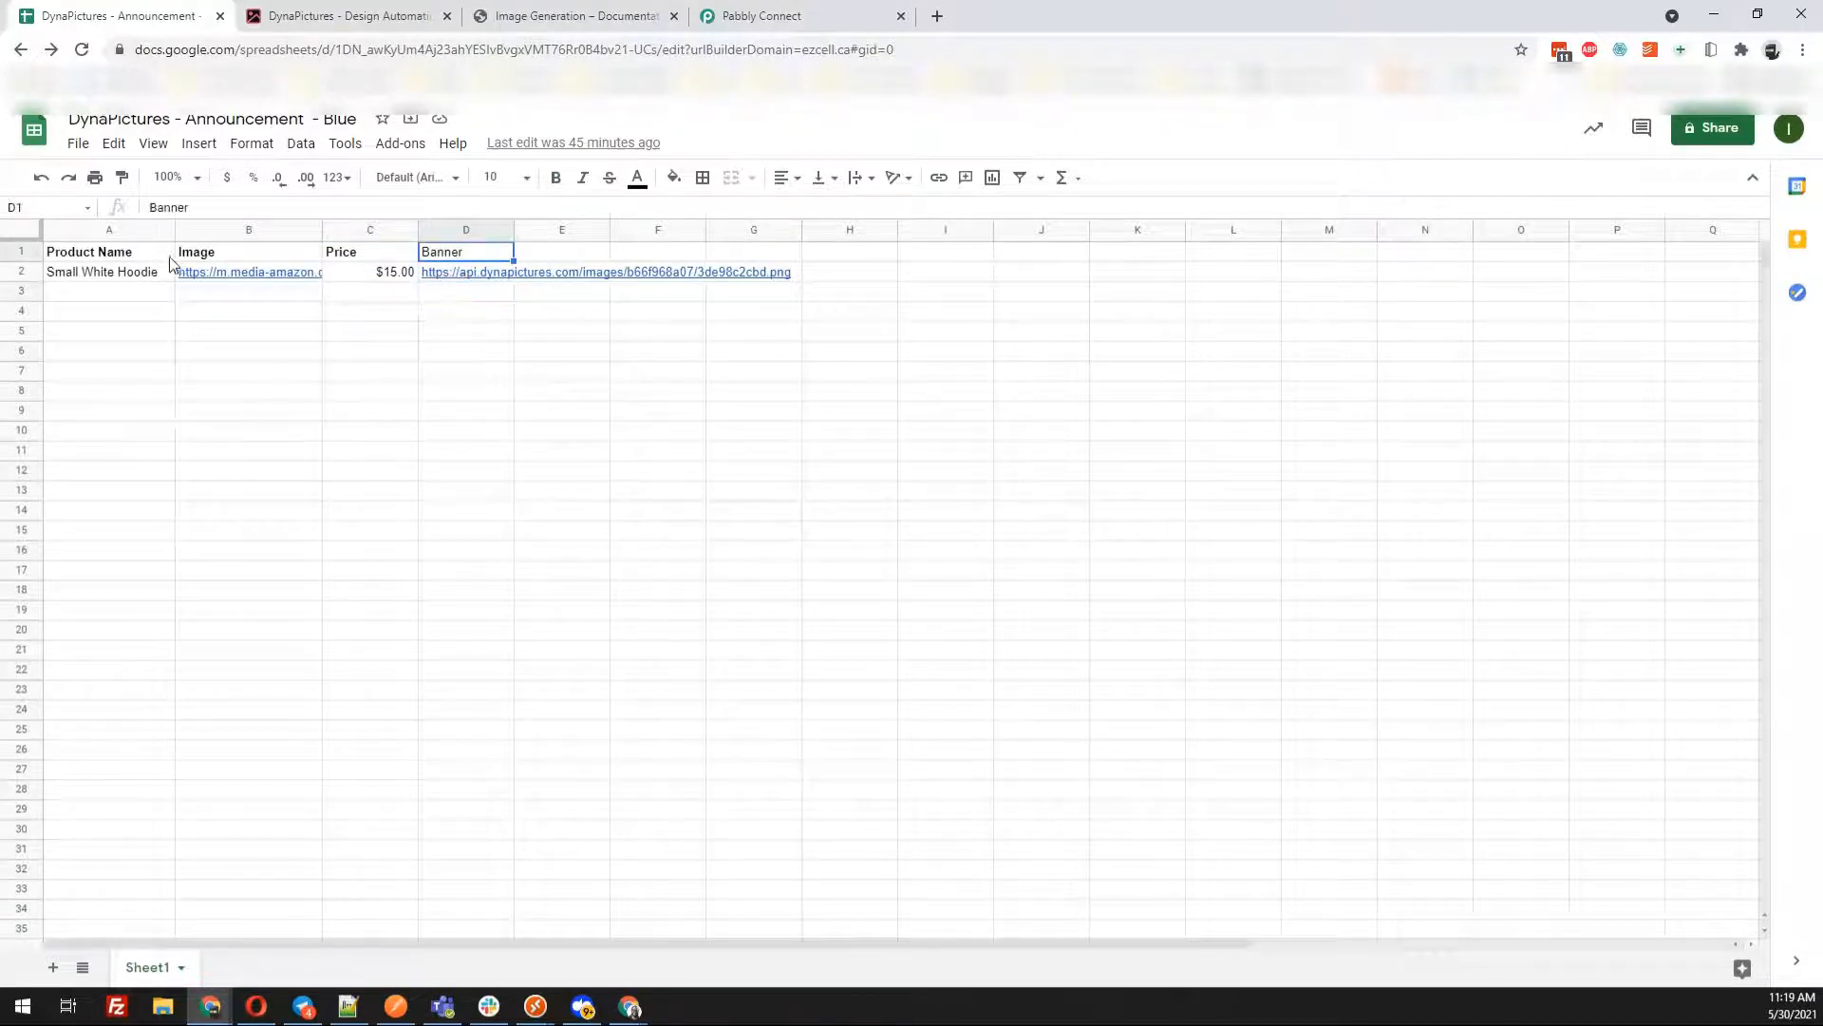
pyautogui.press('Home')
pyautogui.click(123, 291)
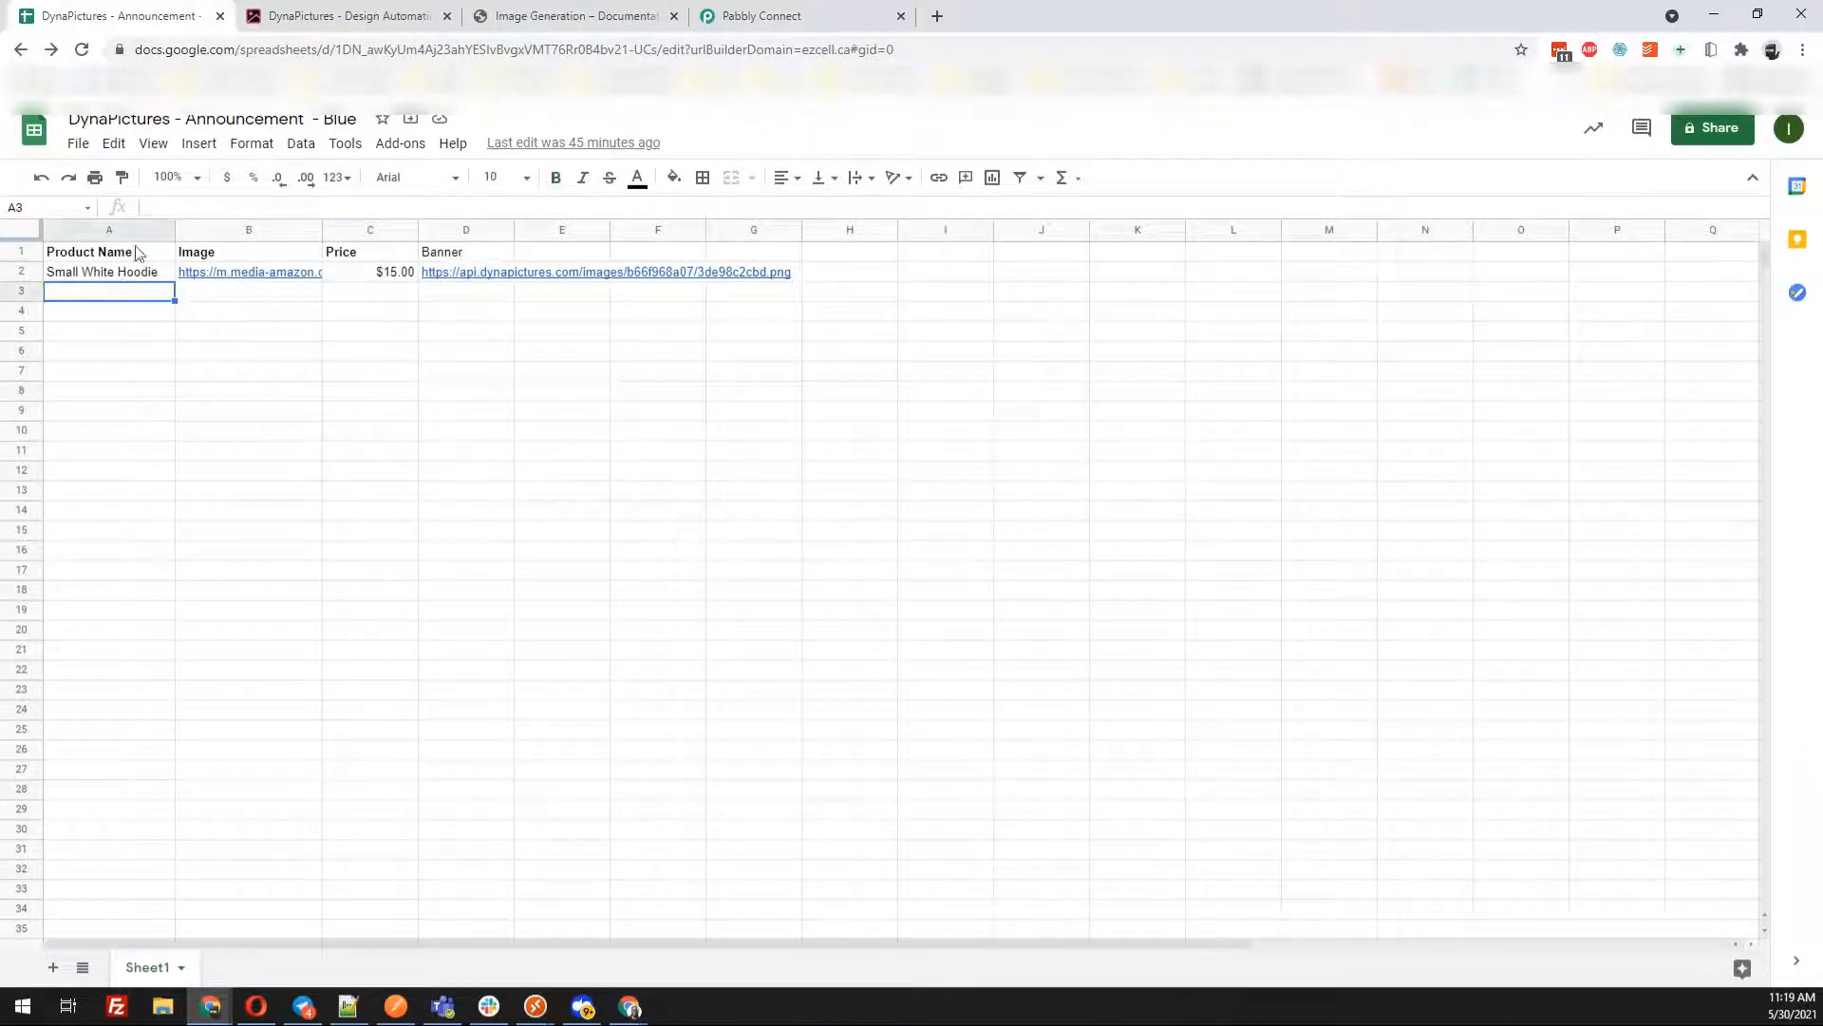
# Show the Pabbly Connect Webhooks add-on options for the product spreadsheet
pyautogui.click(400, 143)
pyautogui.moveTo(462, 379)
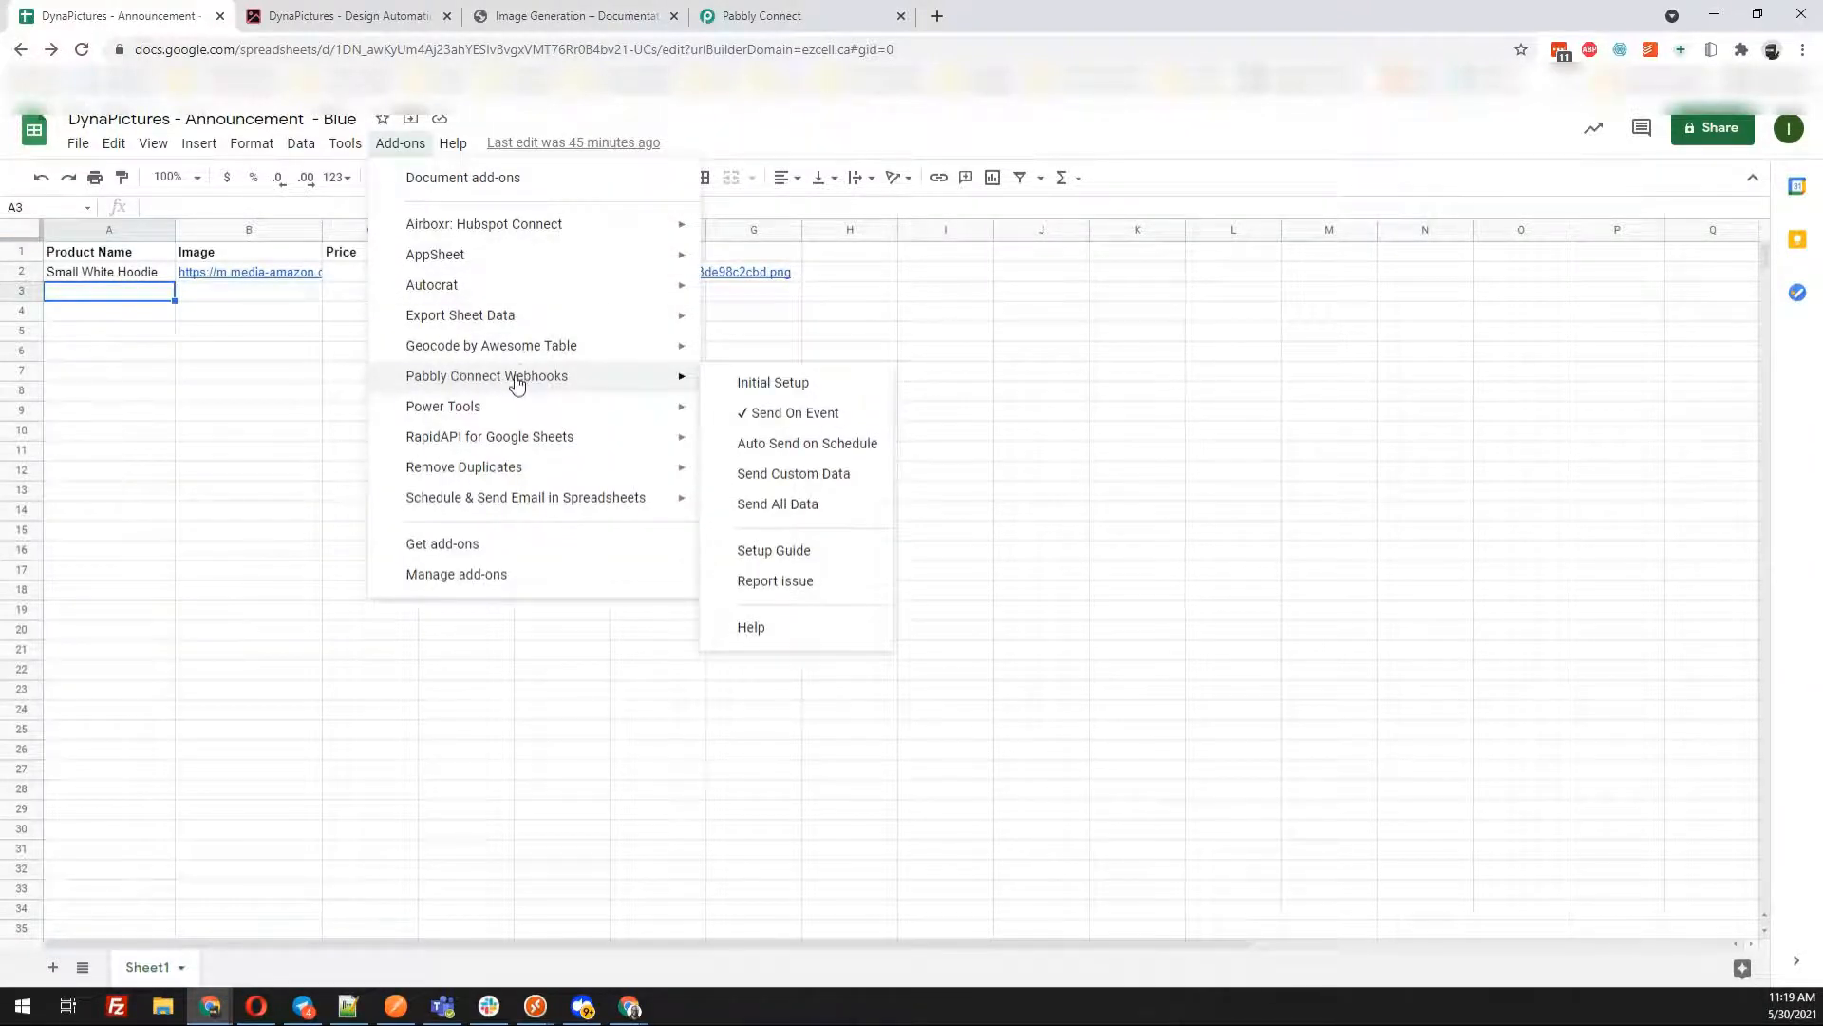
# Switch to the Pabbly Connect workflow, collapse the API action, and examine the Capture Webhook trigger and the workflow's action sequence
pyautogui.click(760, 10)
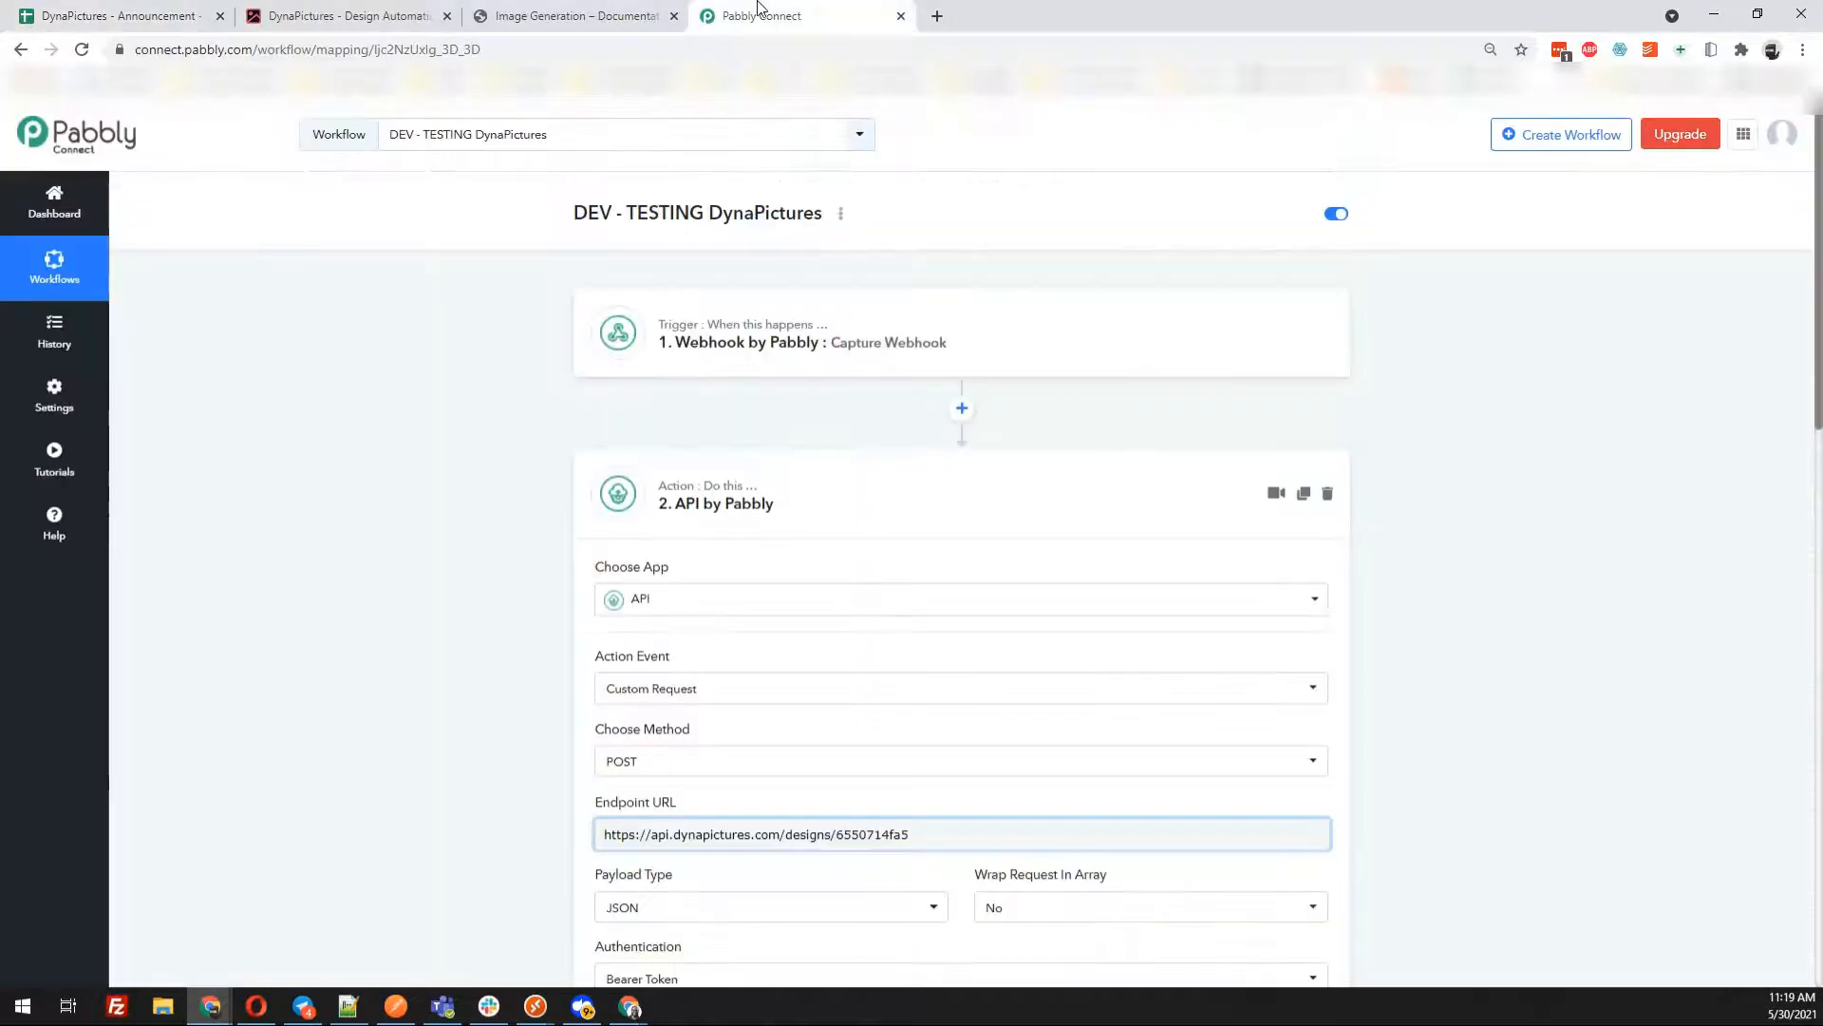
pyautogui.click(744, 503)
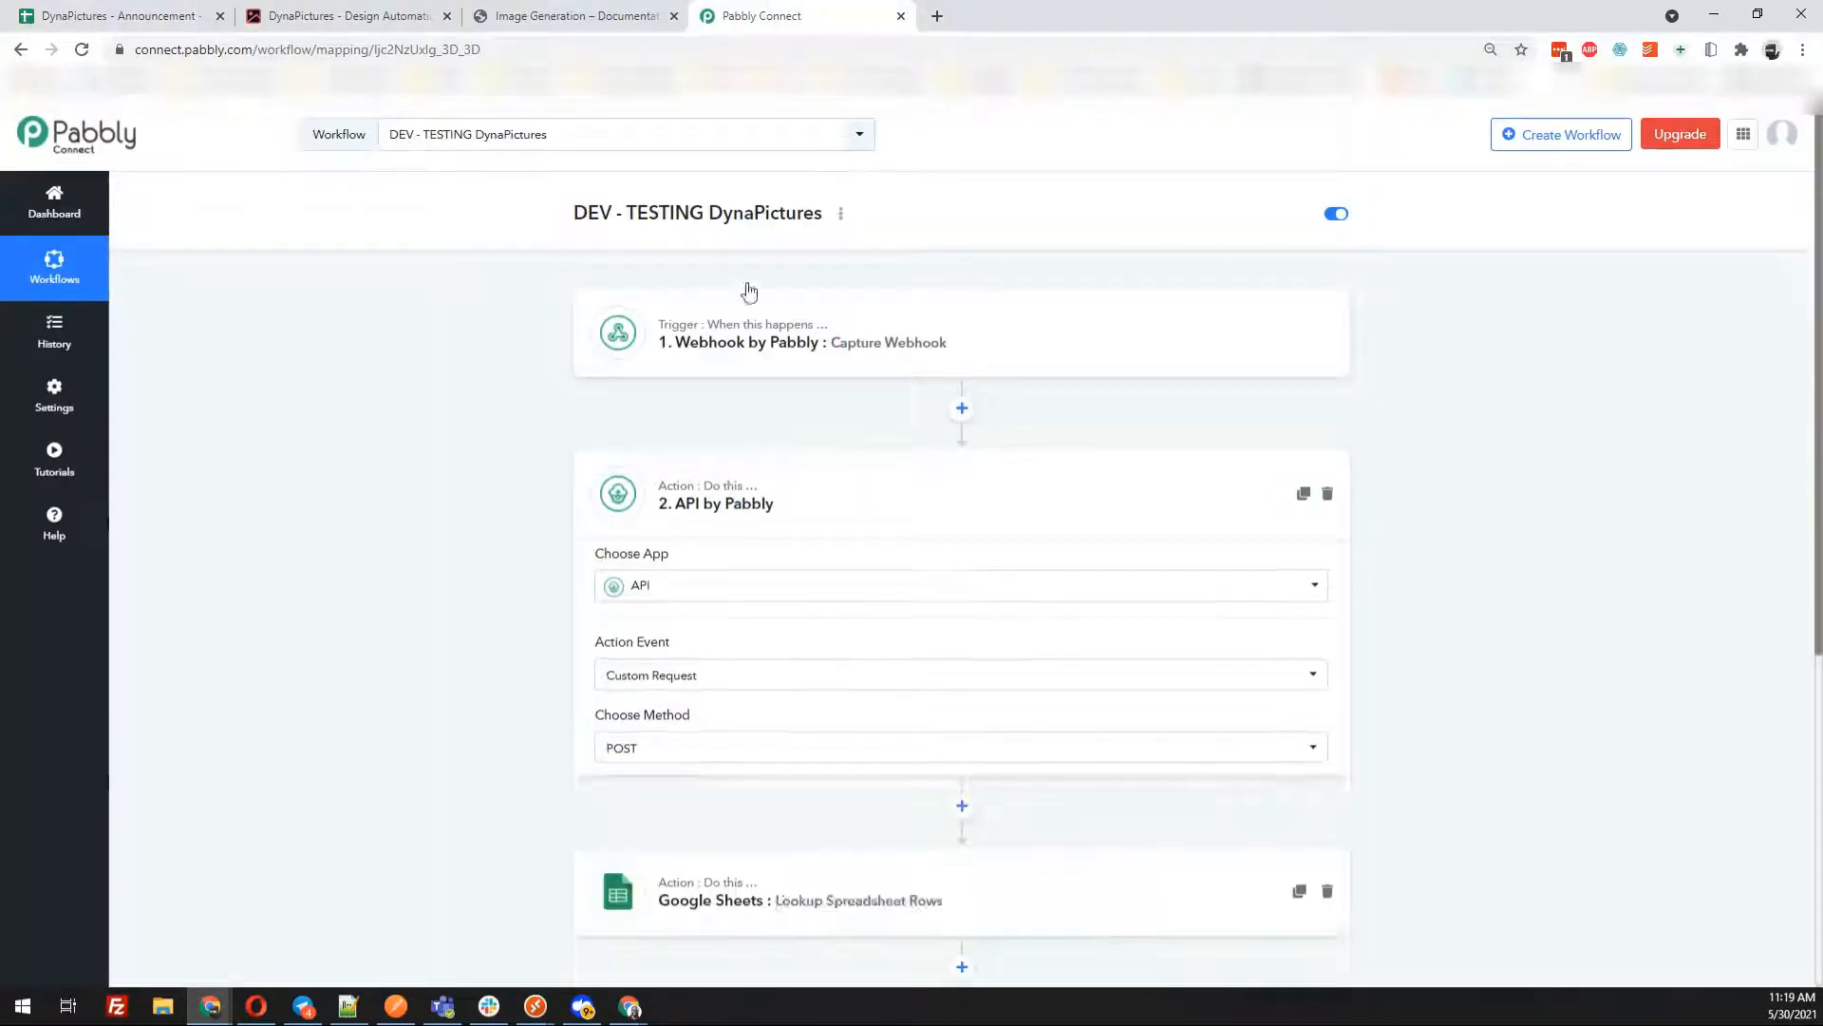
pyautogui.click(760, 347)
pyautogui.click(760, 347)
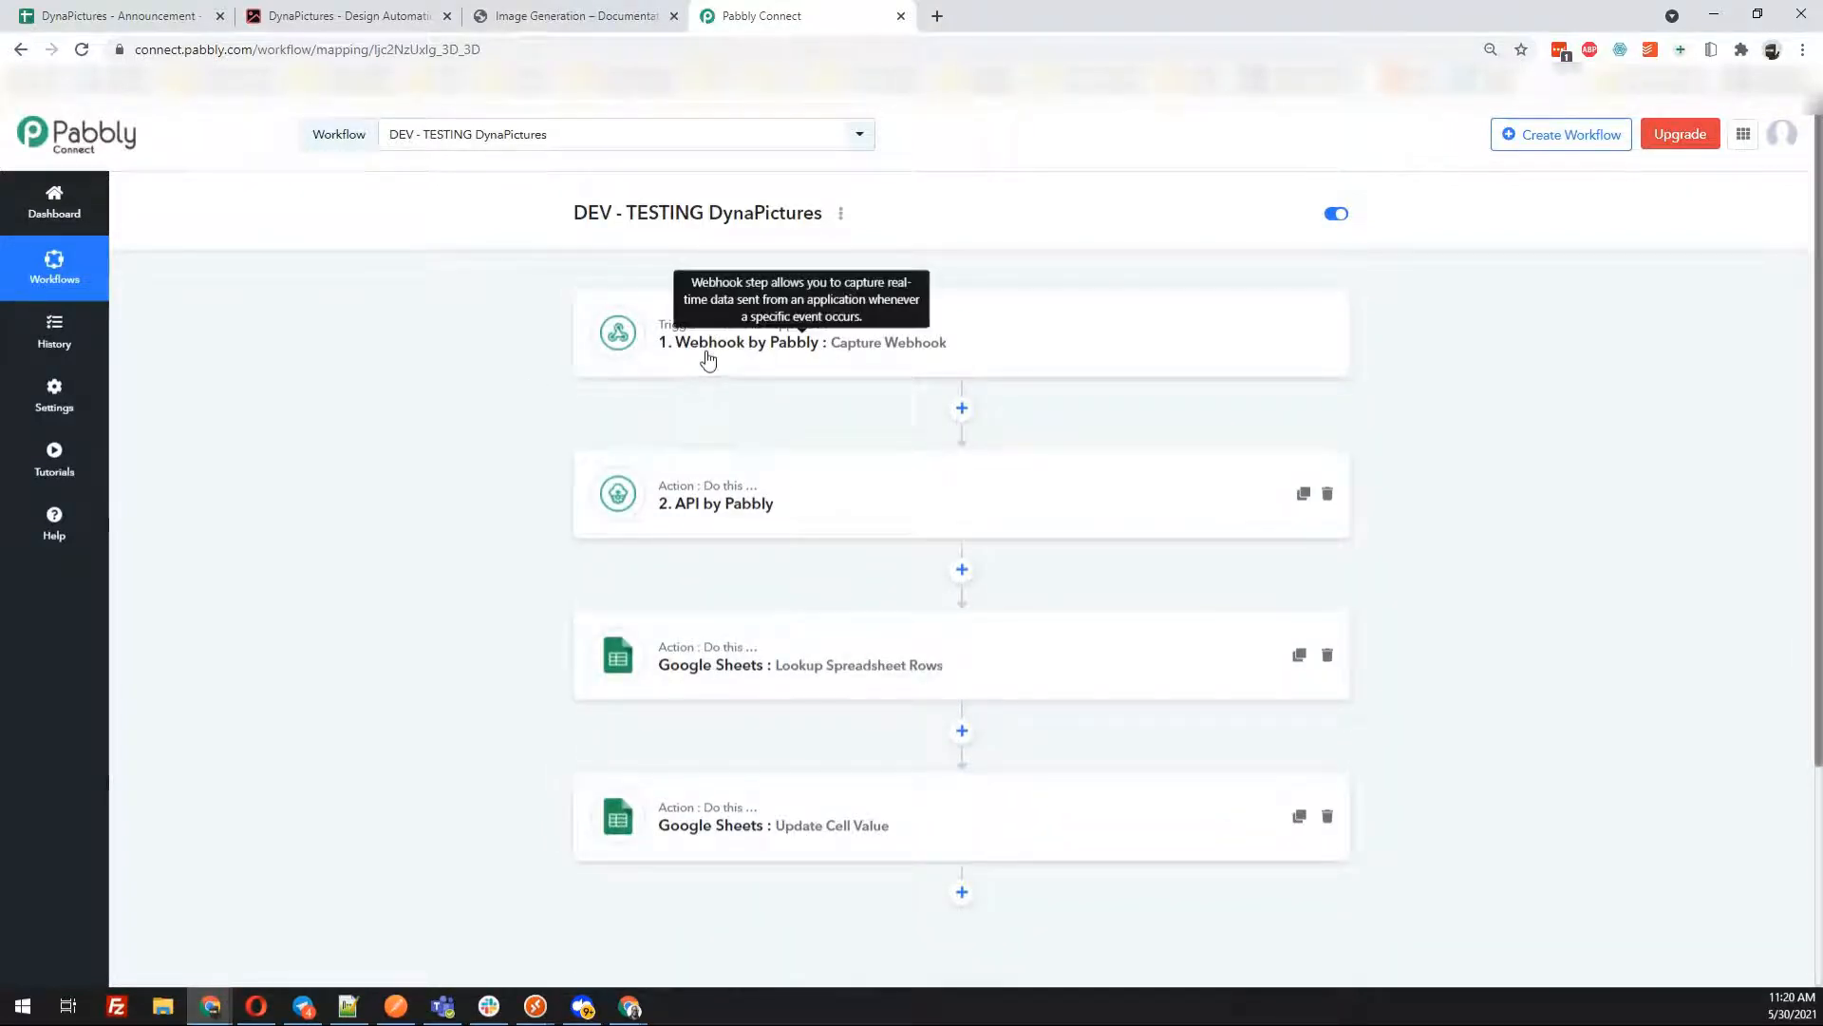
pyautogui.scroll(-1, 523, 392)
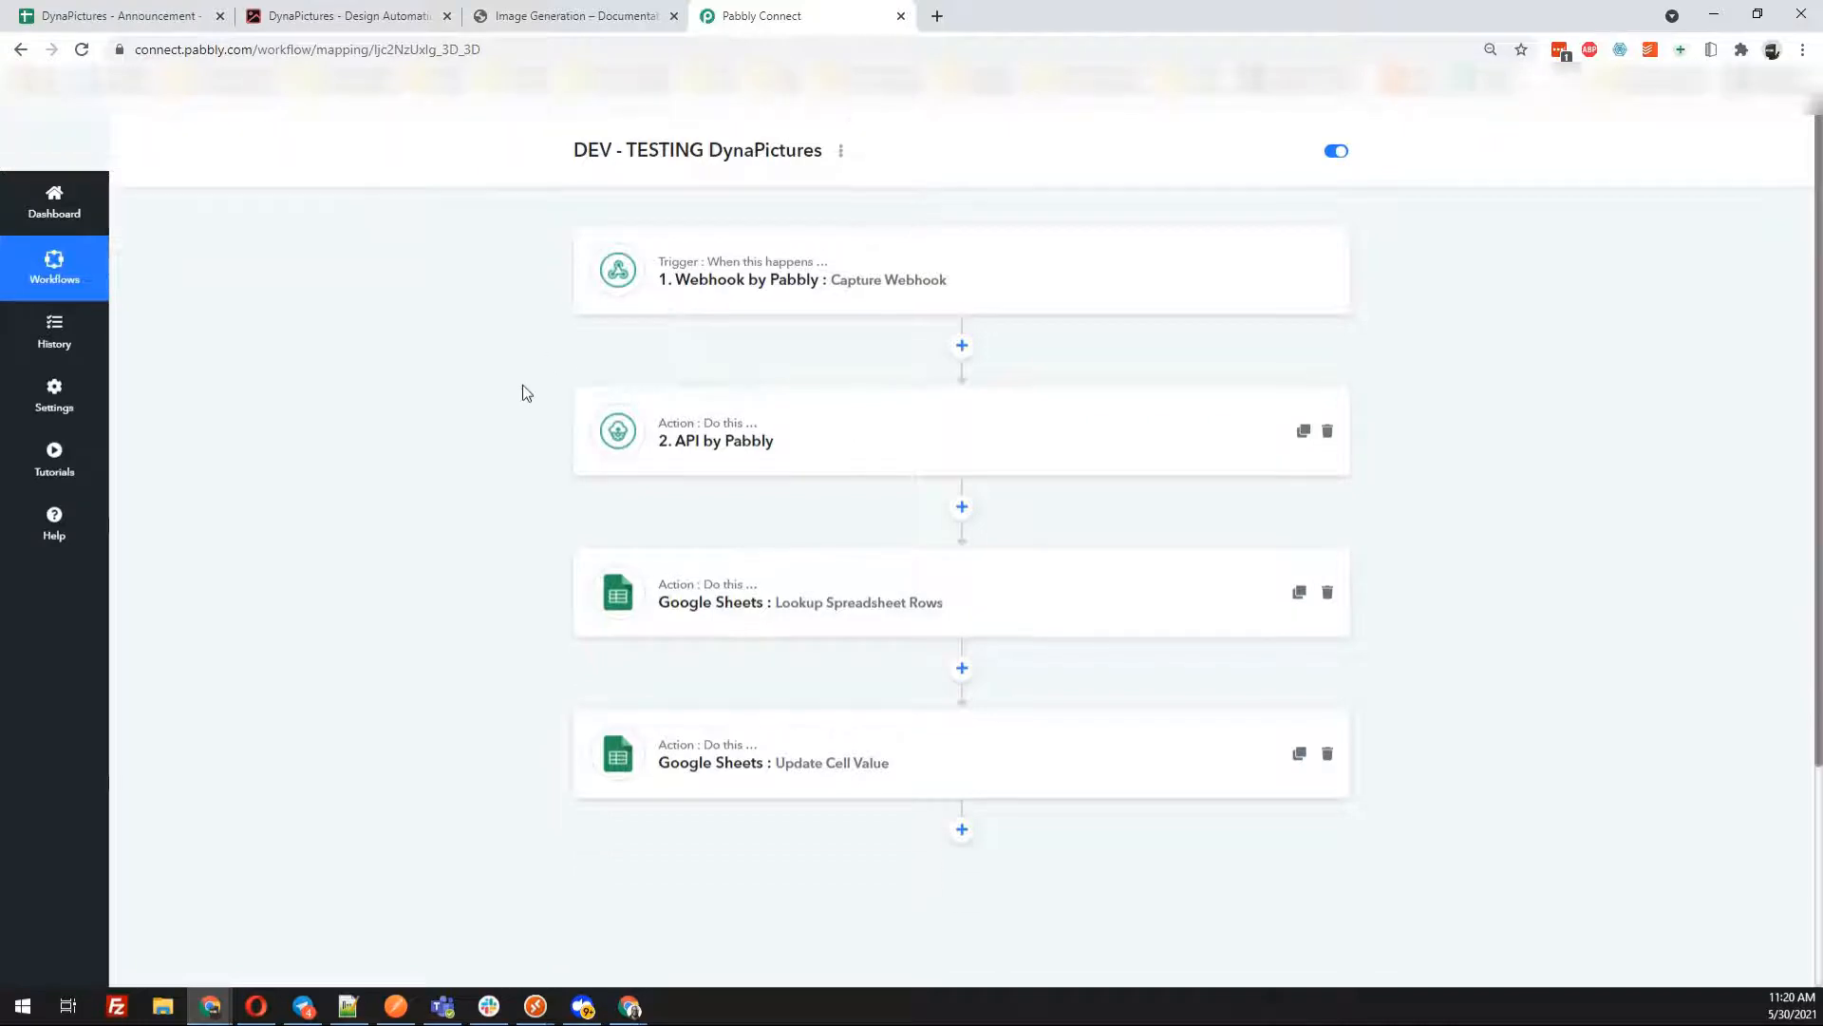
# Open the API by Pabbly action and compare its endpoint URL with the one on the DynaPictures Announcement - Blue API page
pyautogui.click(815, 411)
pyautogui.scroll(-2, 769, 350)
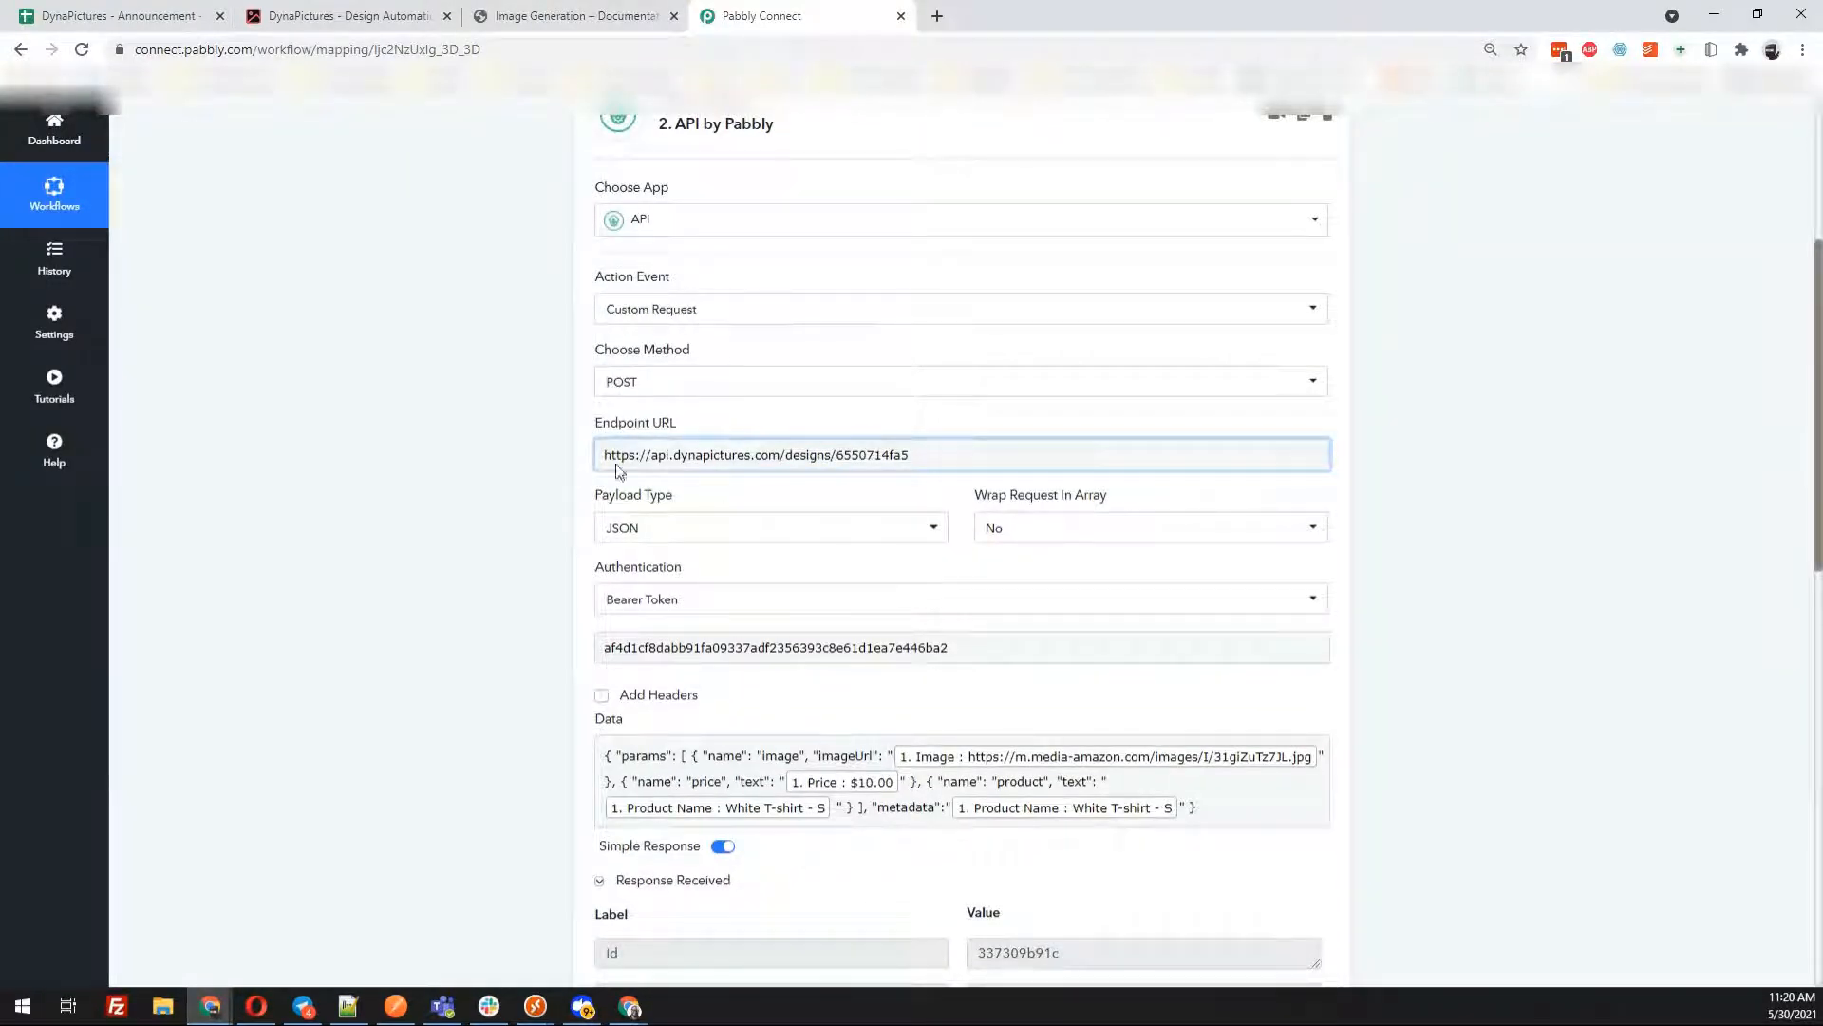
pyautogui.moveTo(834, 455); pyautogui.dragTo(521, 462)
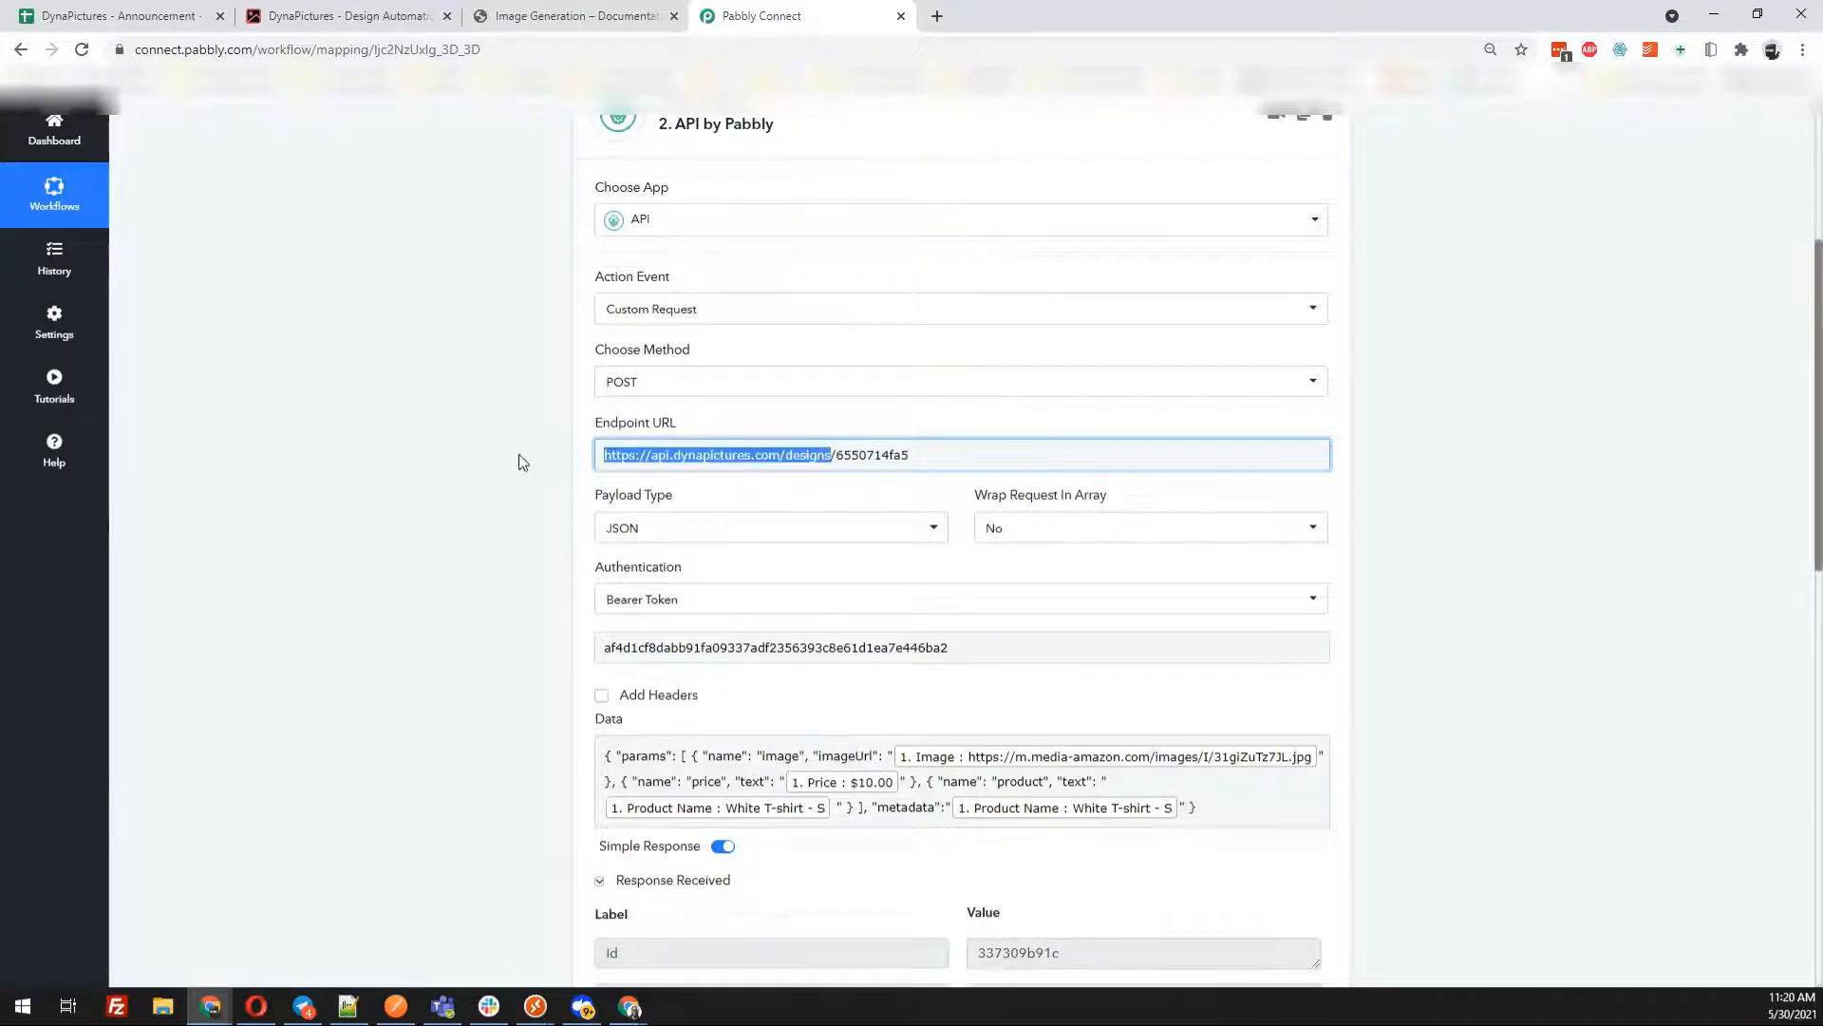
pyautogui.click(183, 12)
pyautogui.click(328, 12)
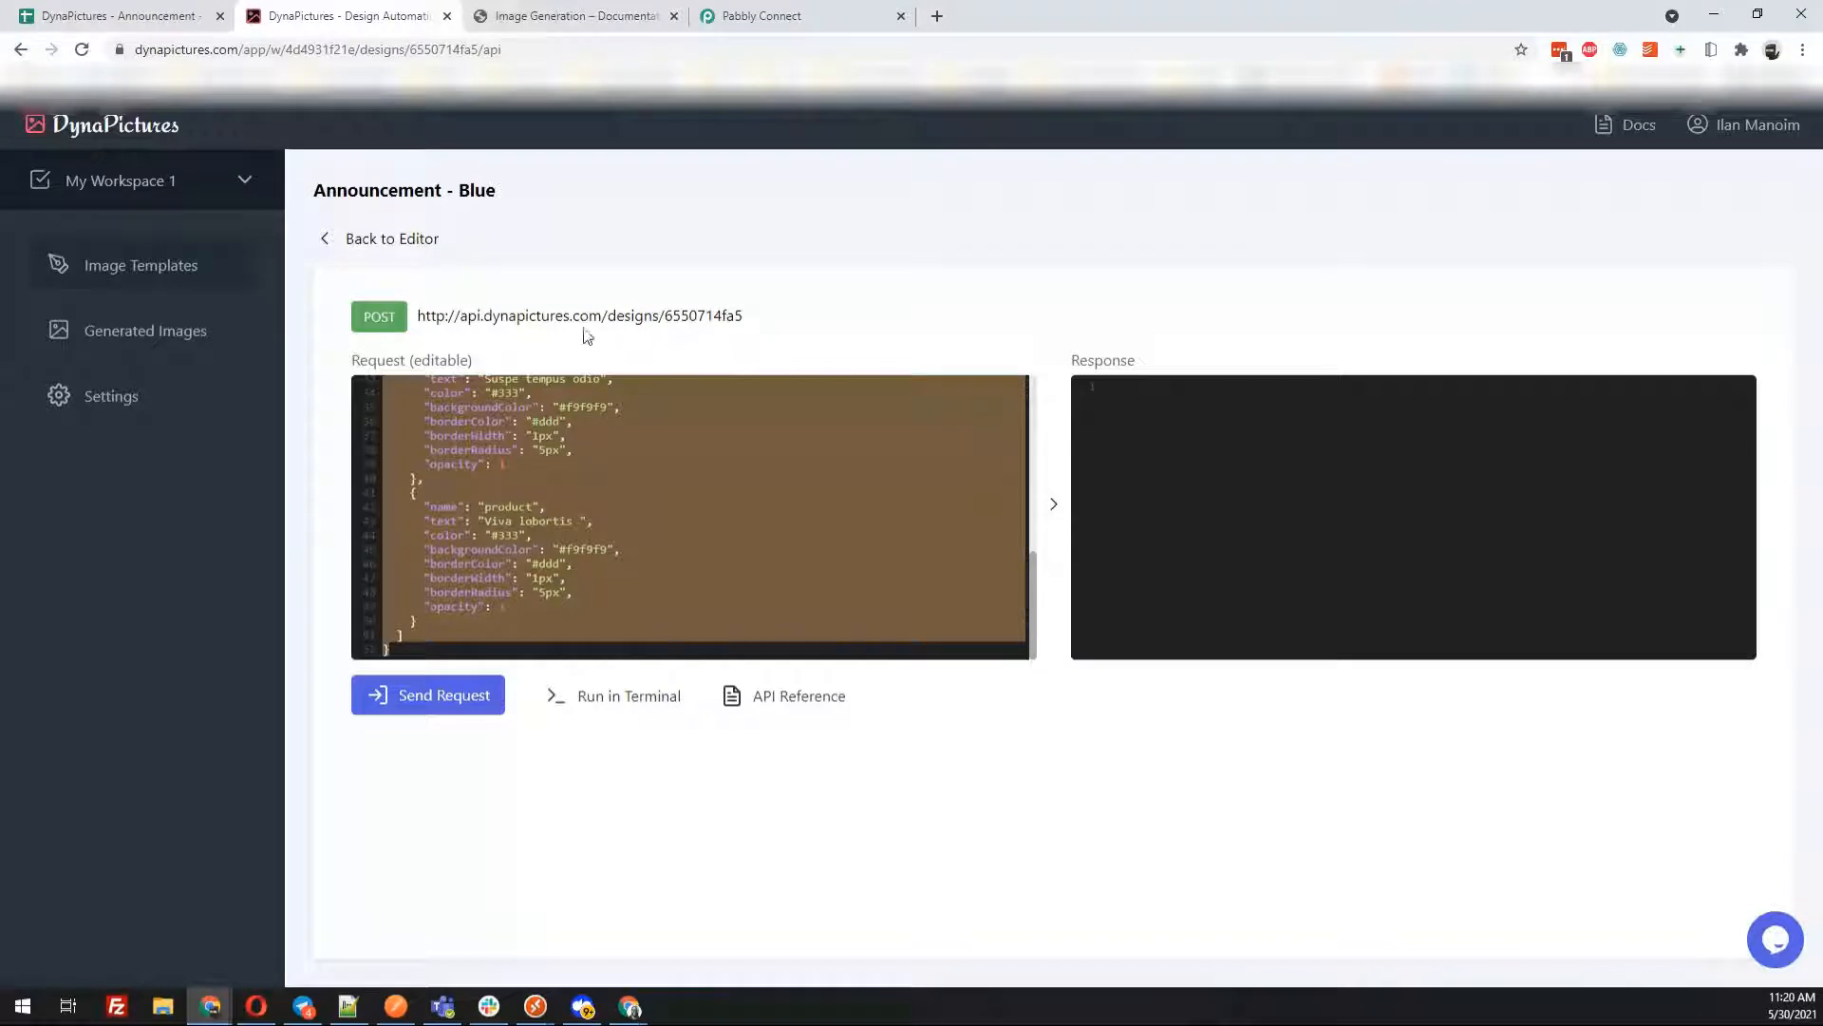
pyautogui.click(827, 14)
pyautogui.click(565, 545)
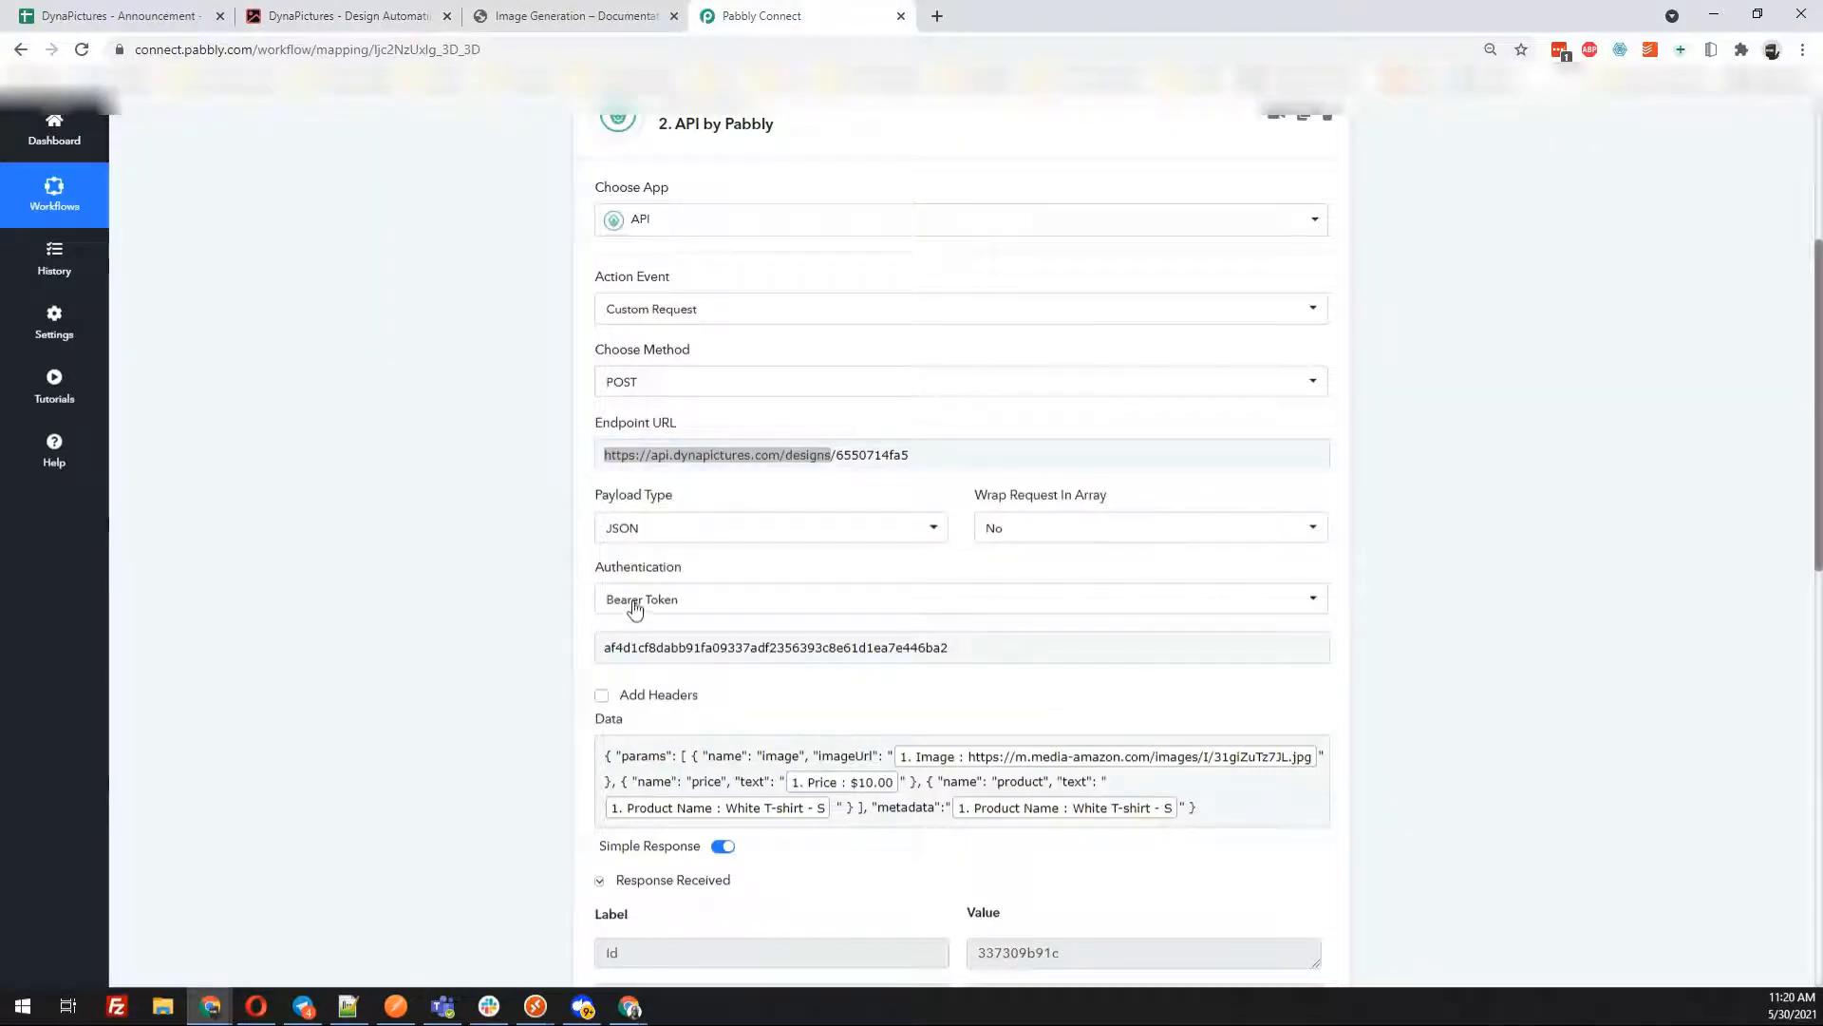
# Check the bearer token field, look in the DynaPictures account menu for the API key source, and return to Pabbly Connect
pyautogui.click(793, 650)
pyautogui.click(555, 15)
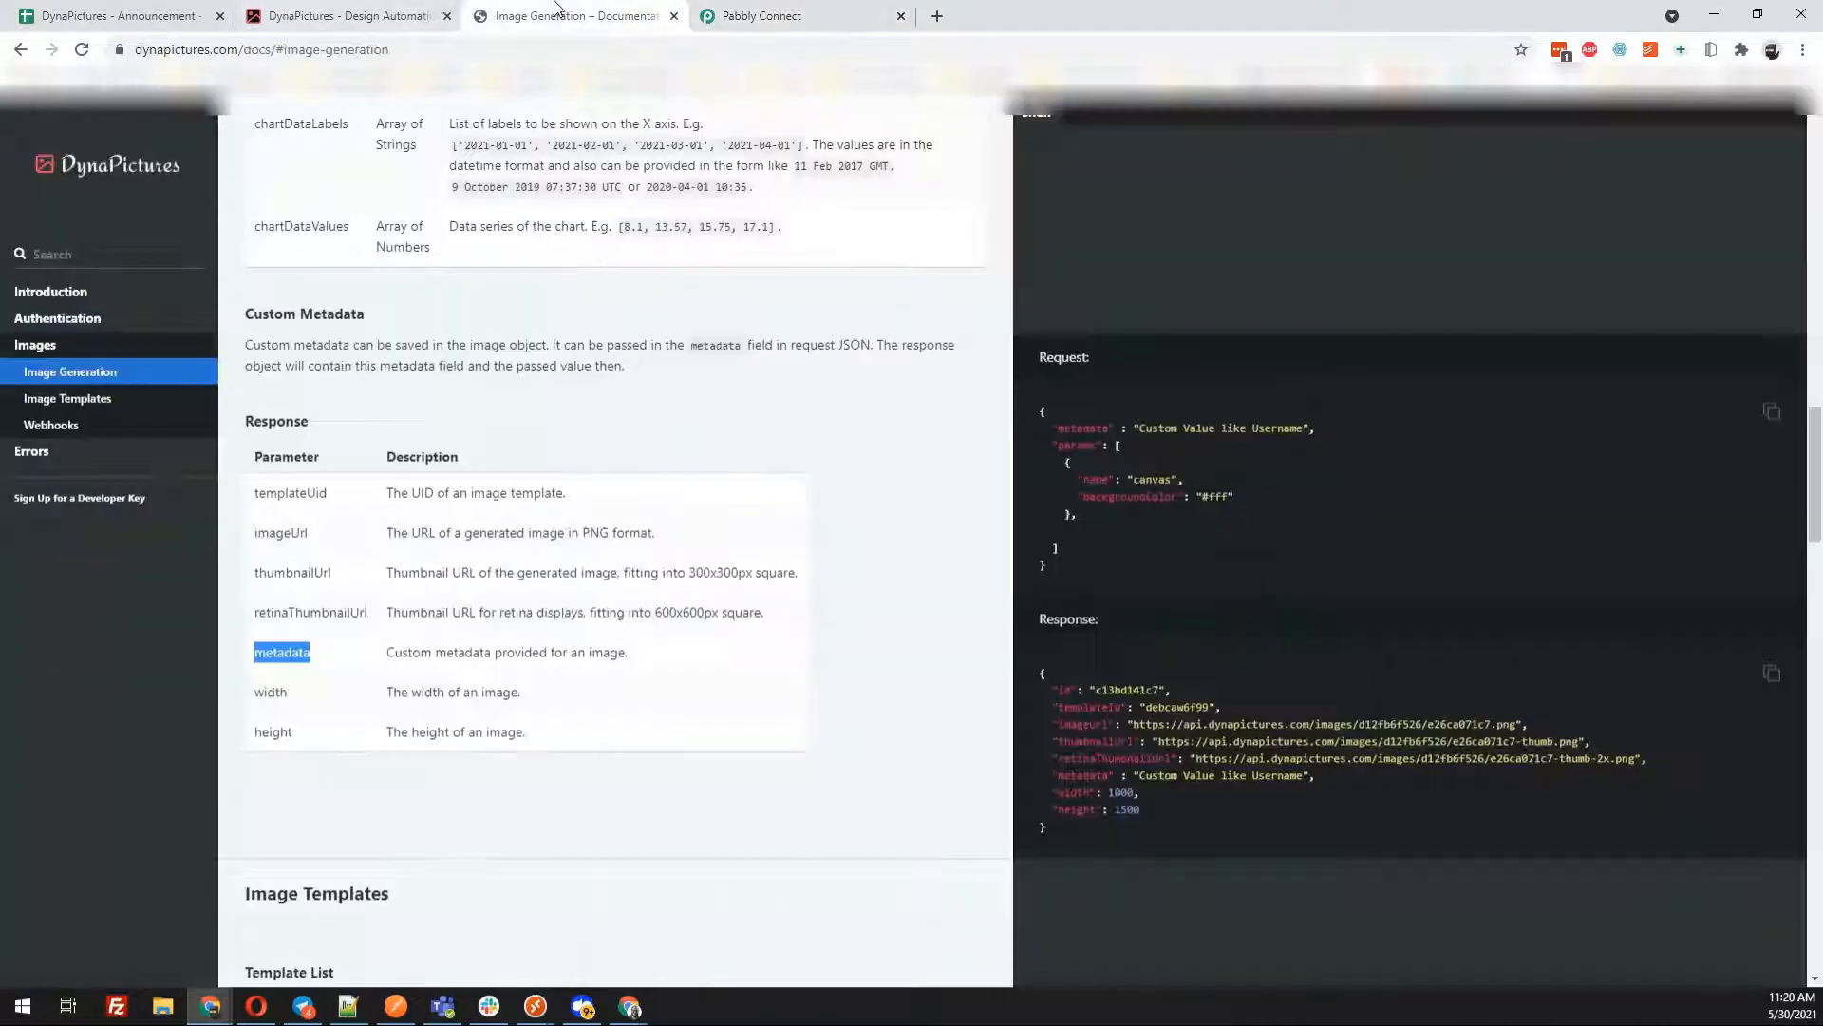
pyautogui.click(389, 8)
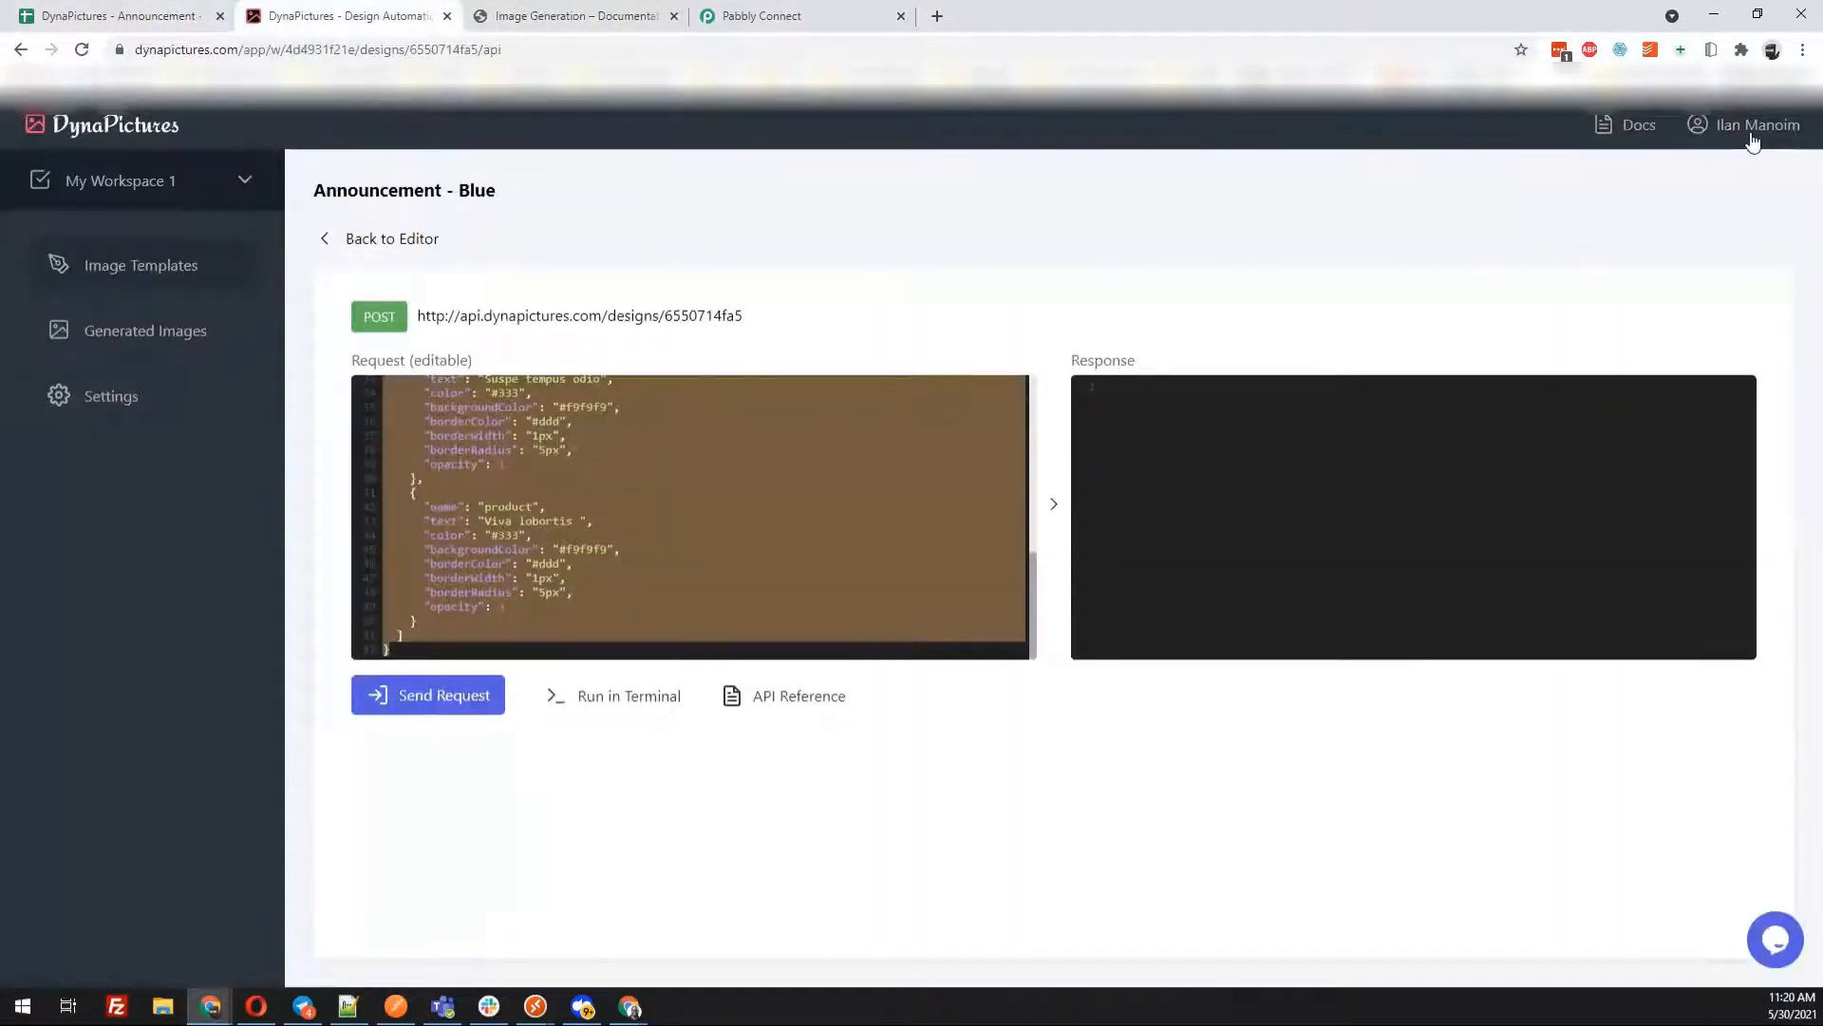
pyautogui.click(1729, 124)
pyautogui.click(817, 15)
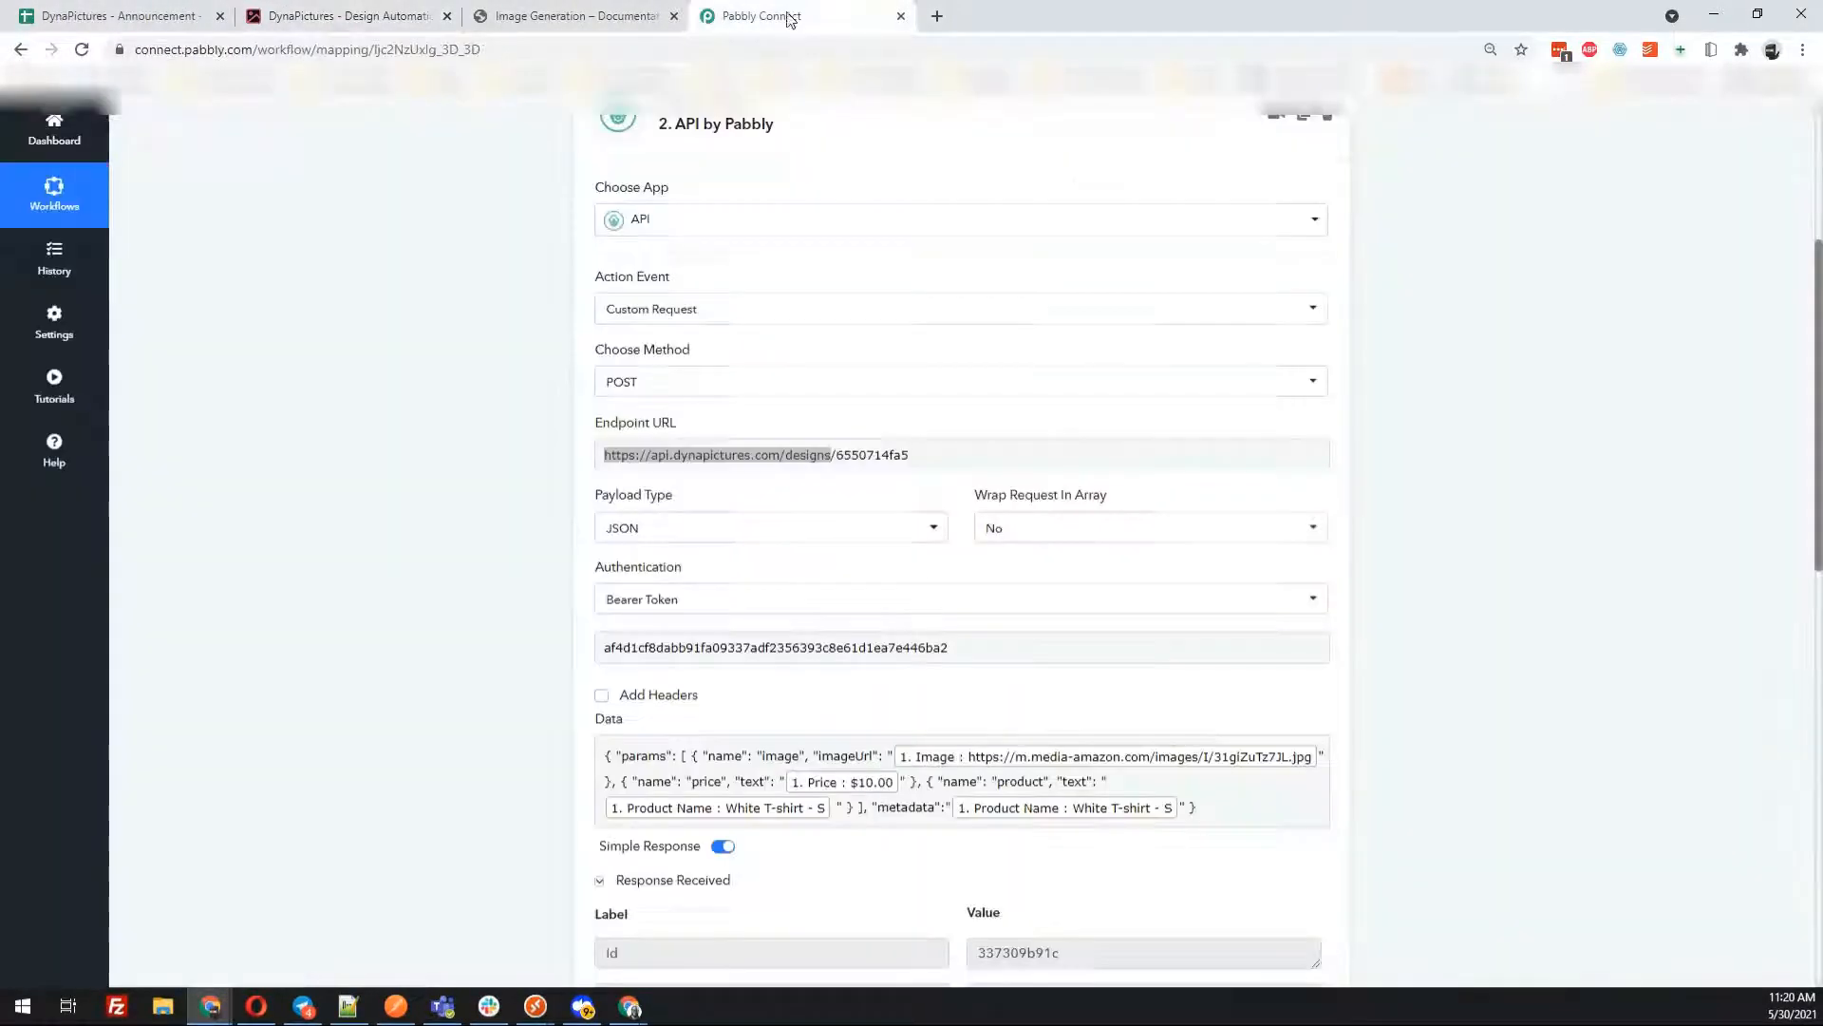
# Compare the API action's Data body with the trimmed params and metadata JSON in Notepad++, and return to Pabbly Connect
pyautogui.scroll(-4, 485, 627)
pyautogui.scroll(-2, 460, 366)
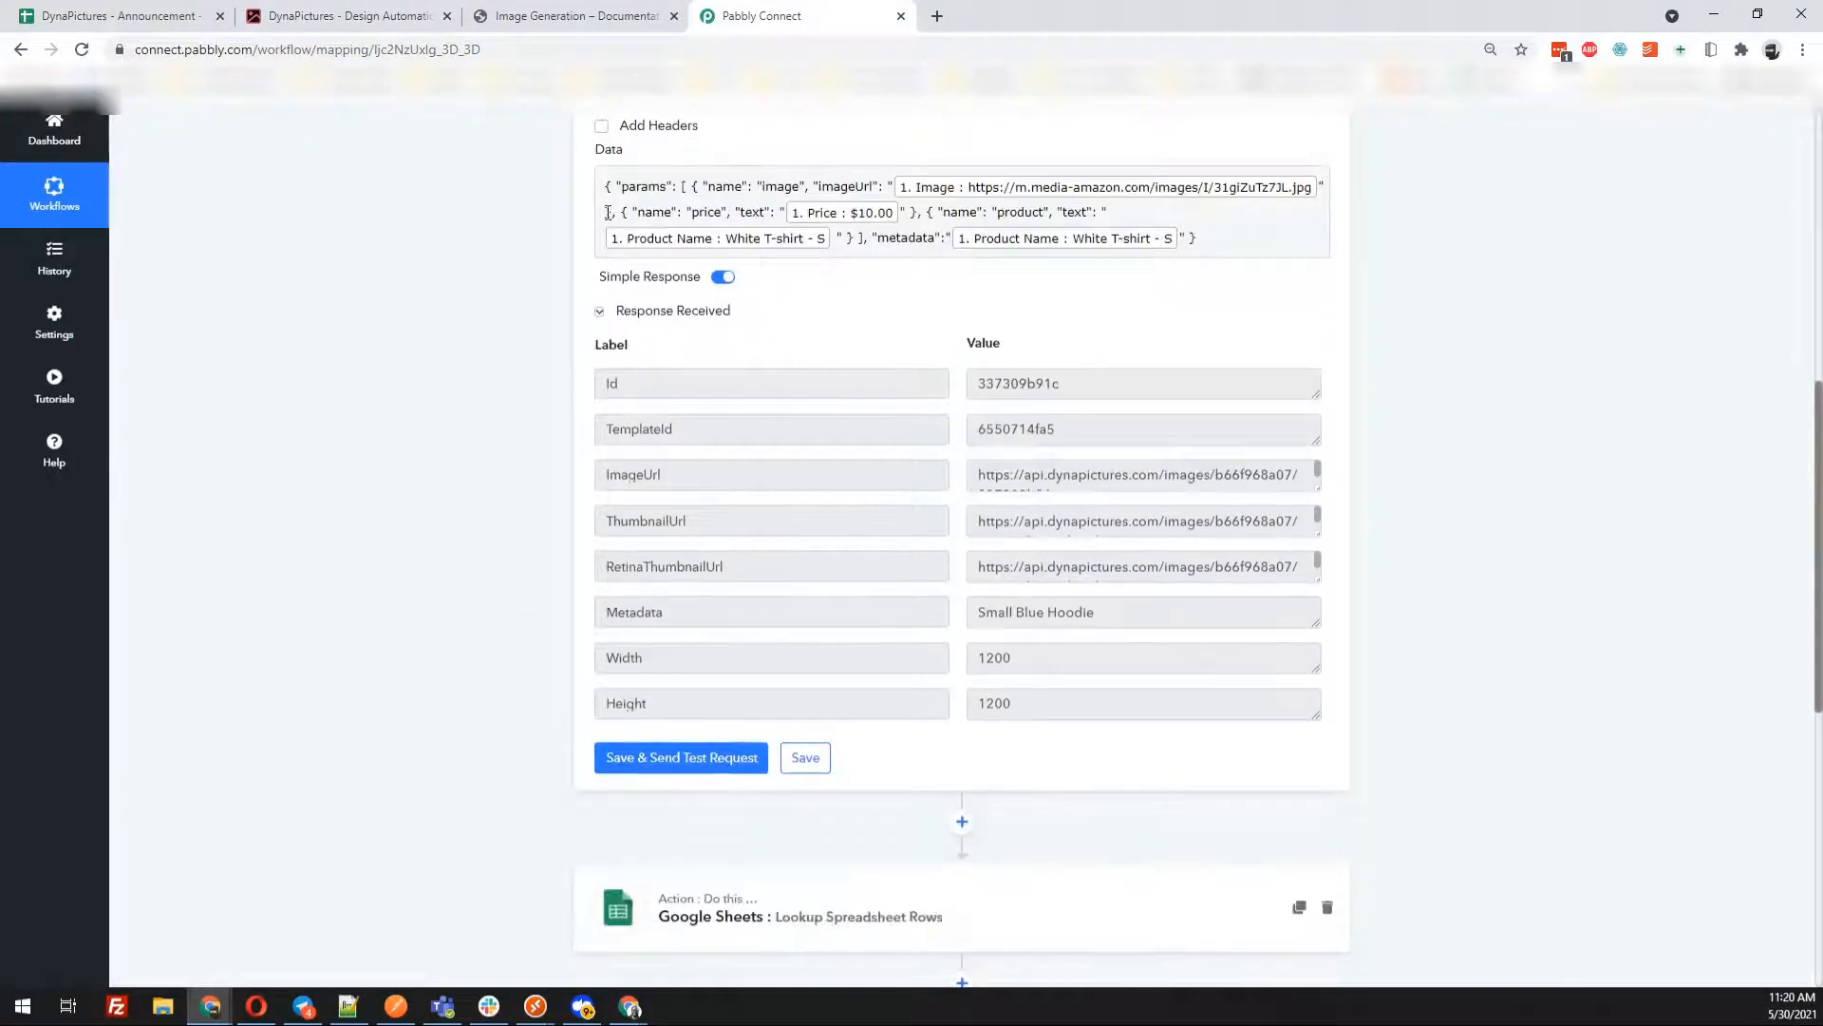
pyautogui.click(351, 1012)
pyautogui.moveTo(298, 750); pyautogui.dragTo(63, 495)
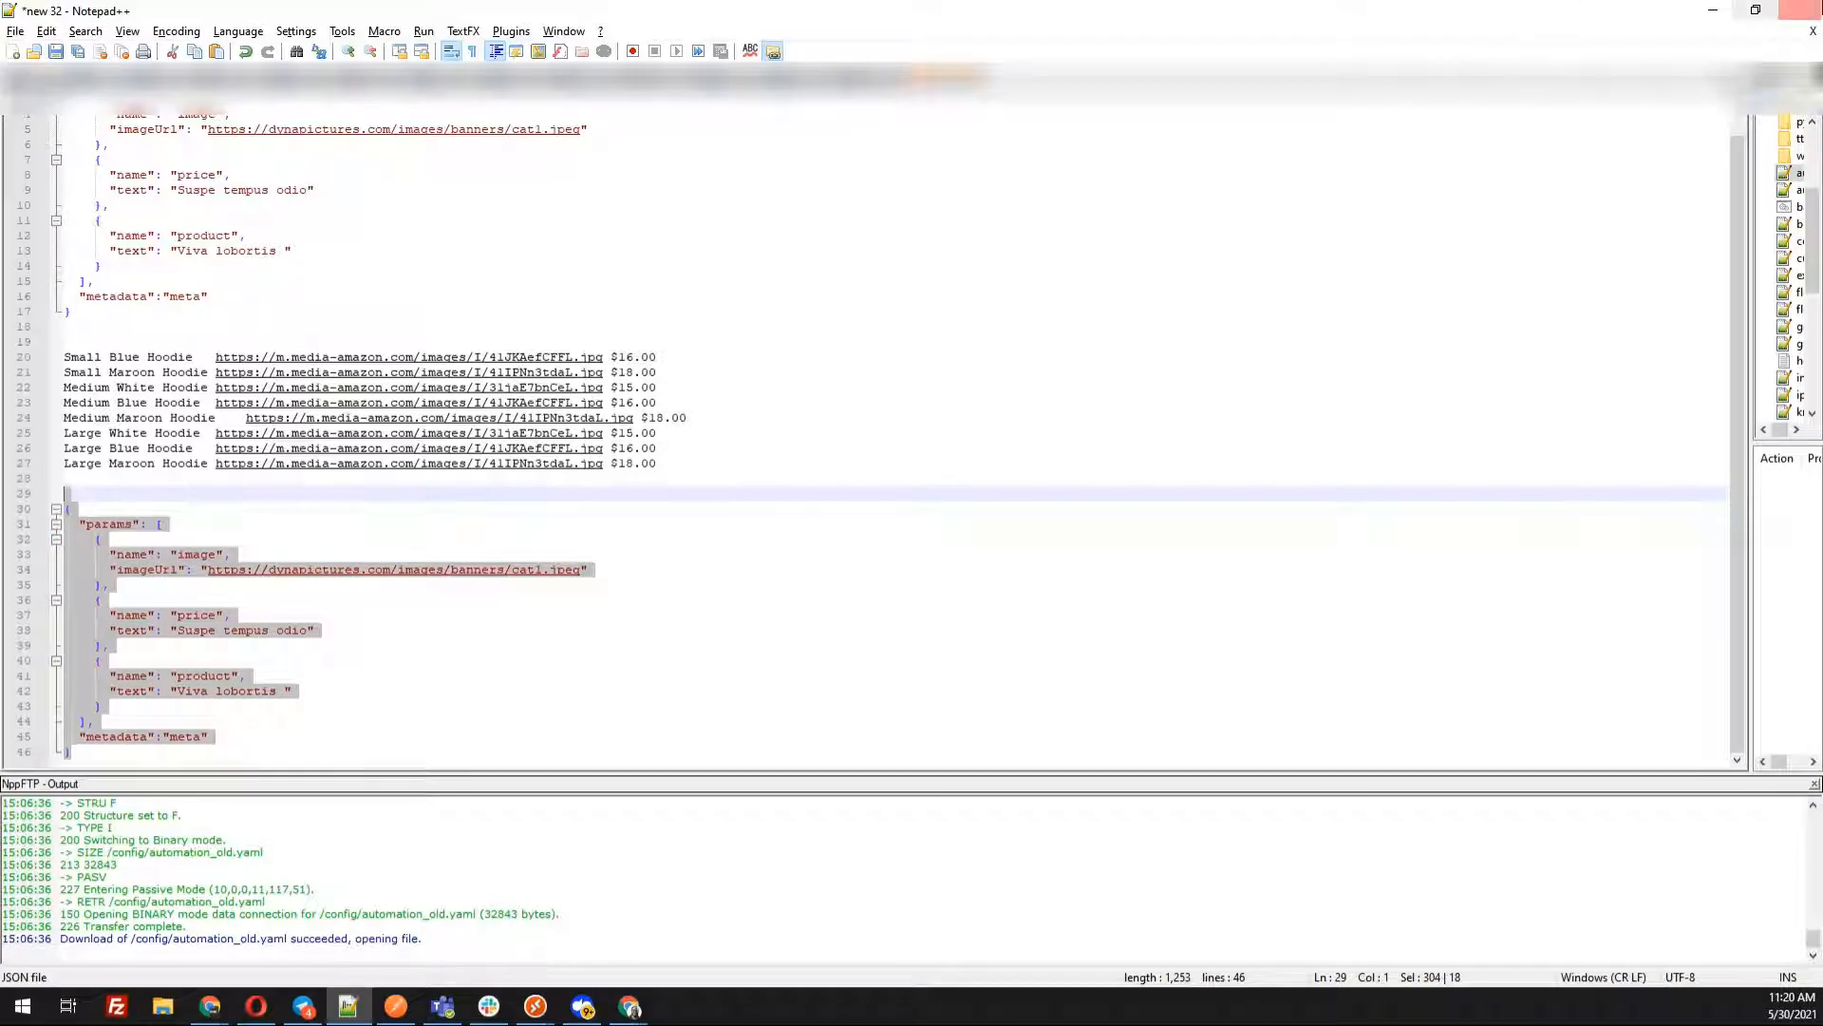
pyautogui.click(1714, 10)
pyautogui.scroll(2, 692, 198)
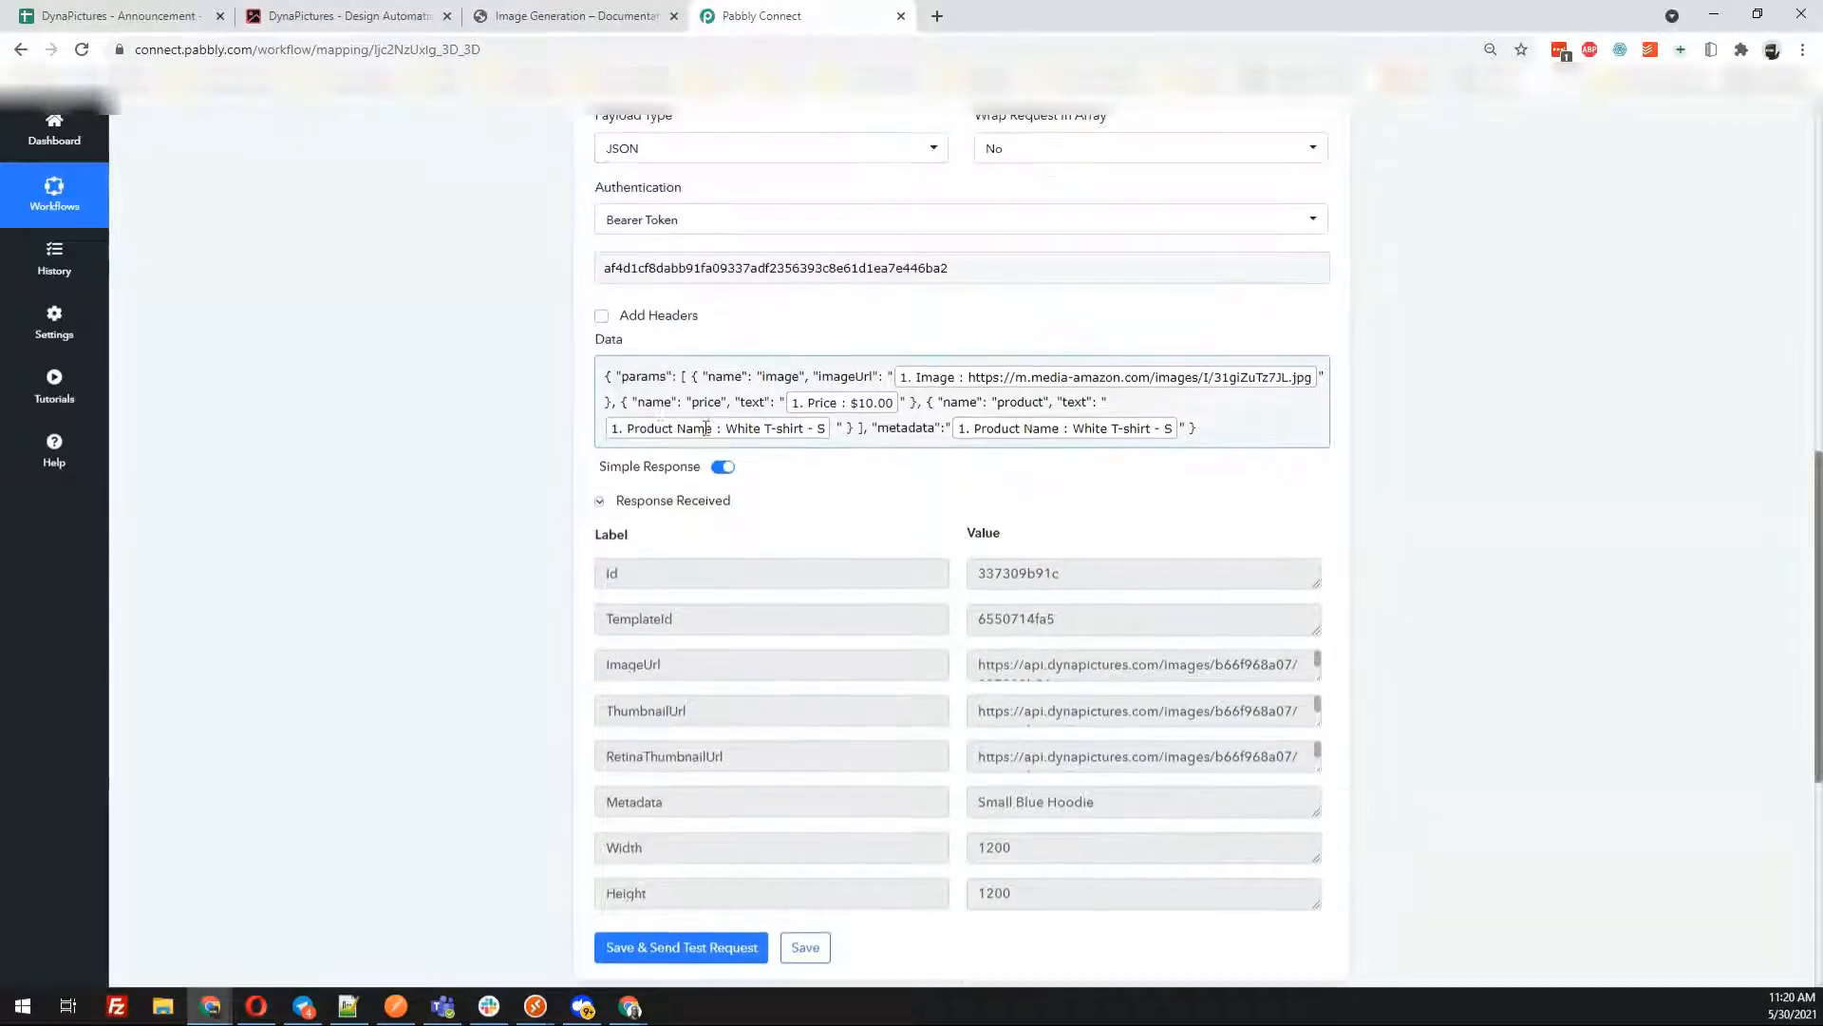
# Examine the webhook fields mapped into the Data body for image, price, product and metadata, and close the mapping list
pyautogui.click(921, 384)
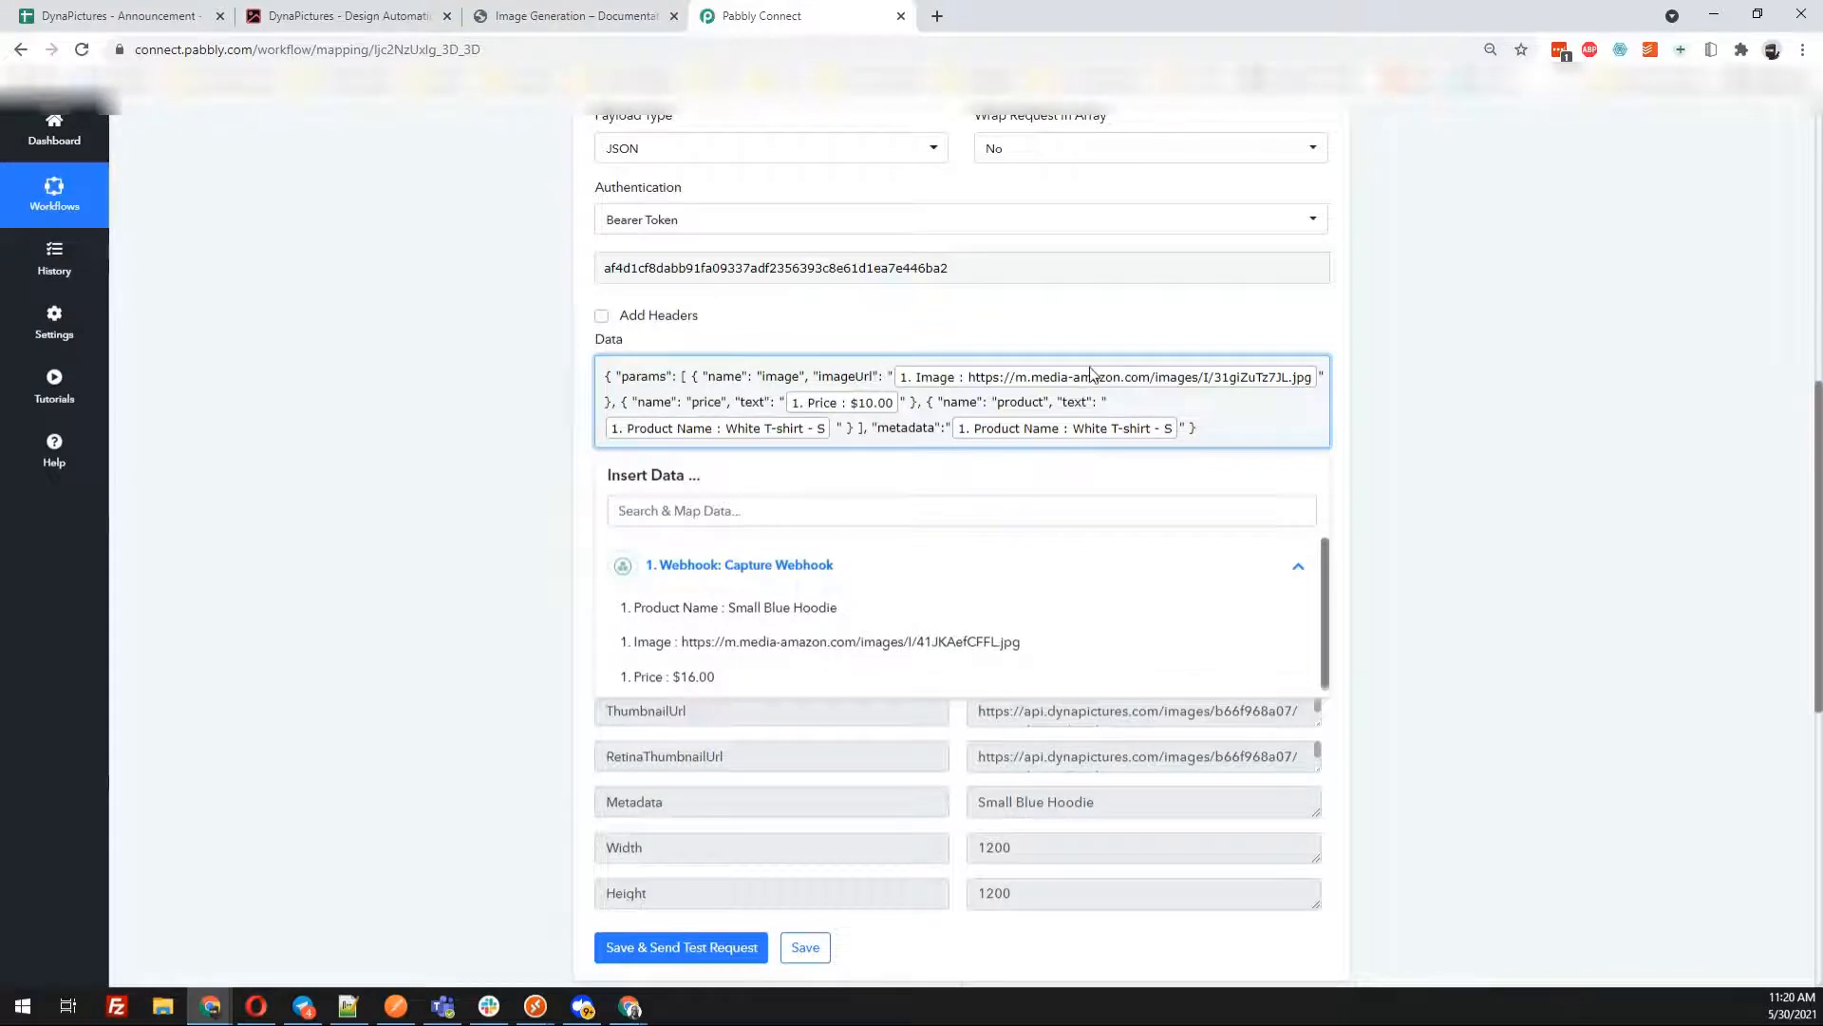
pyautogui.scroll(1, 918, 385)
pyautogui.scroll(-1, 919, 399)
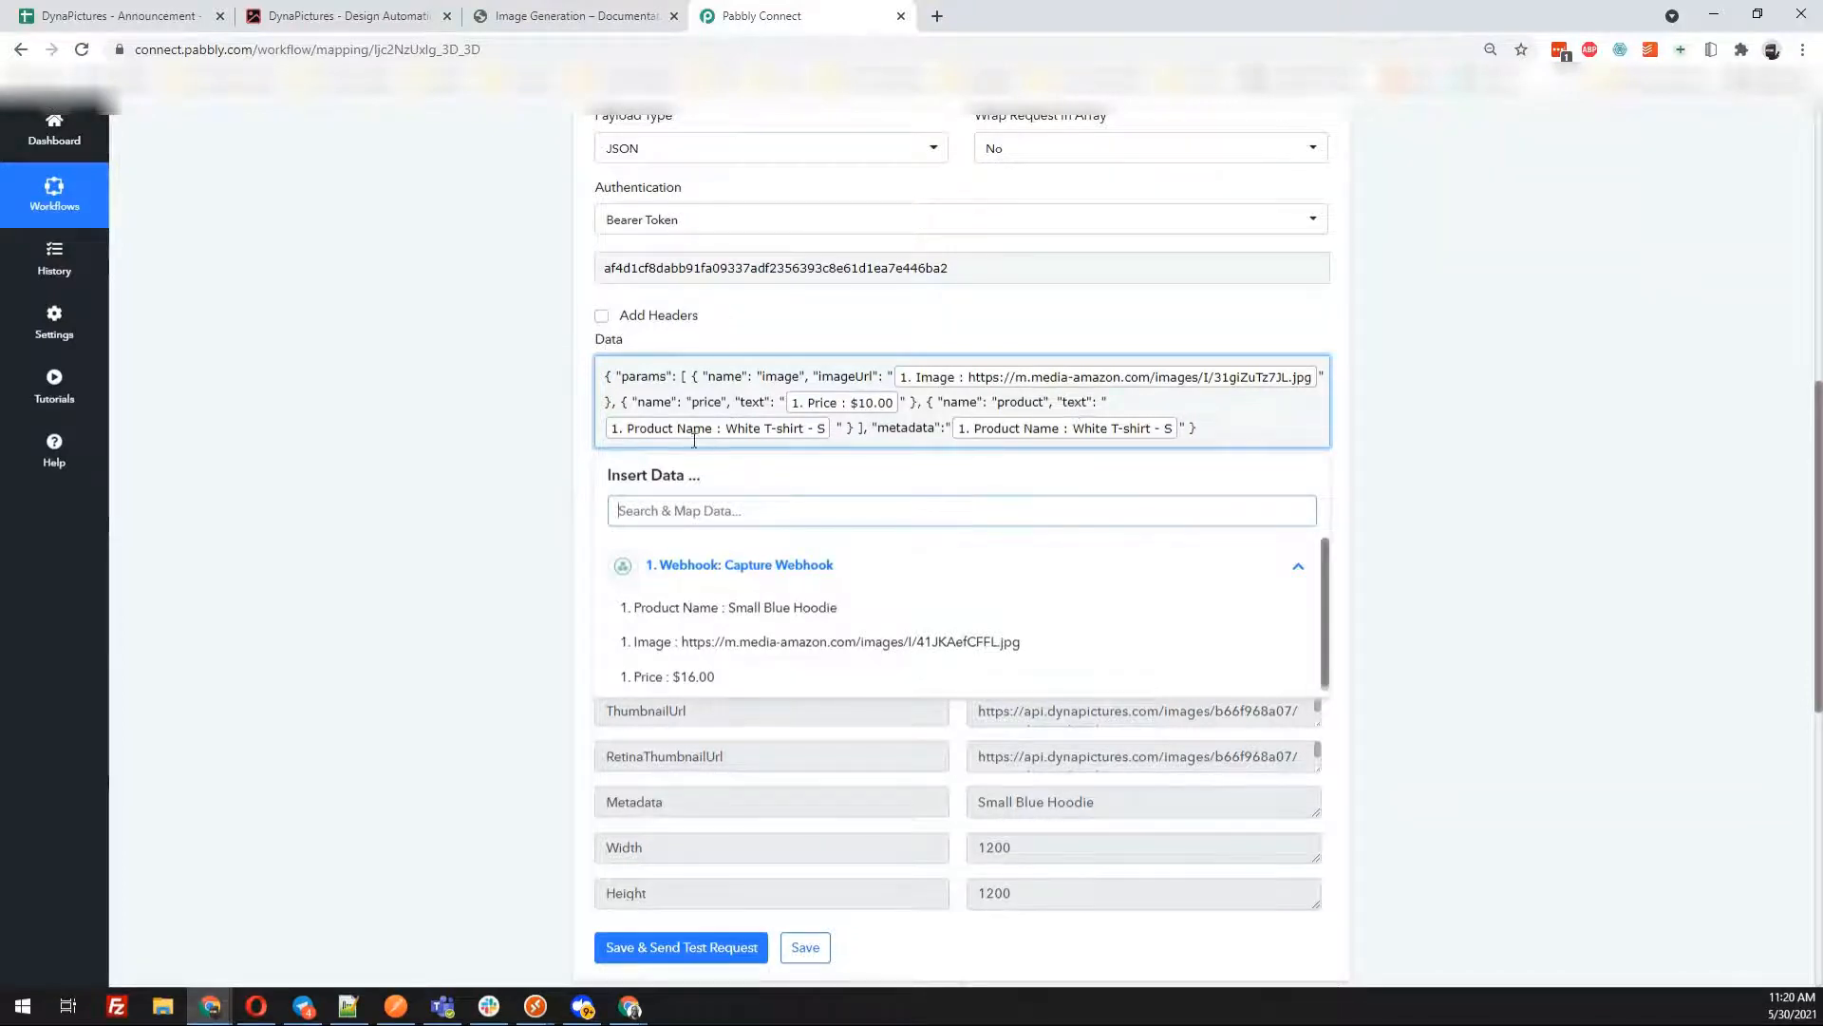
pyautogui.click(835, 432)
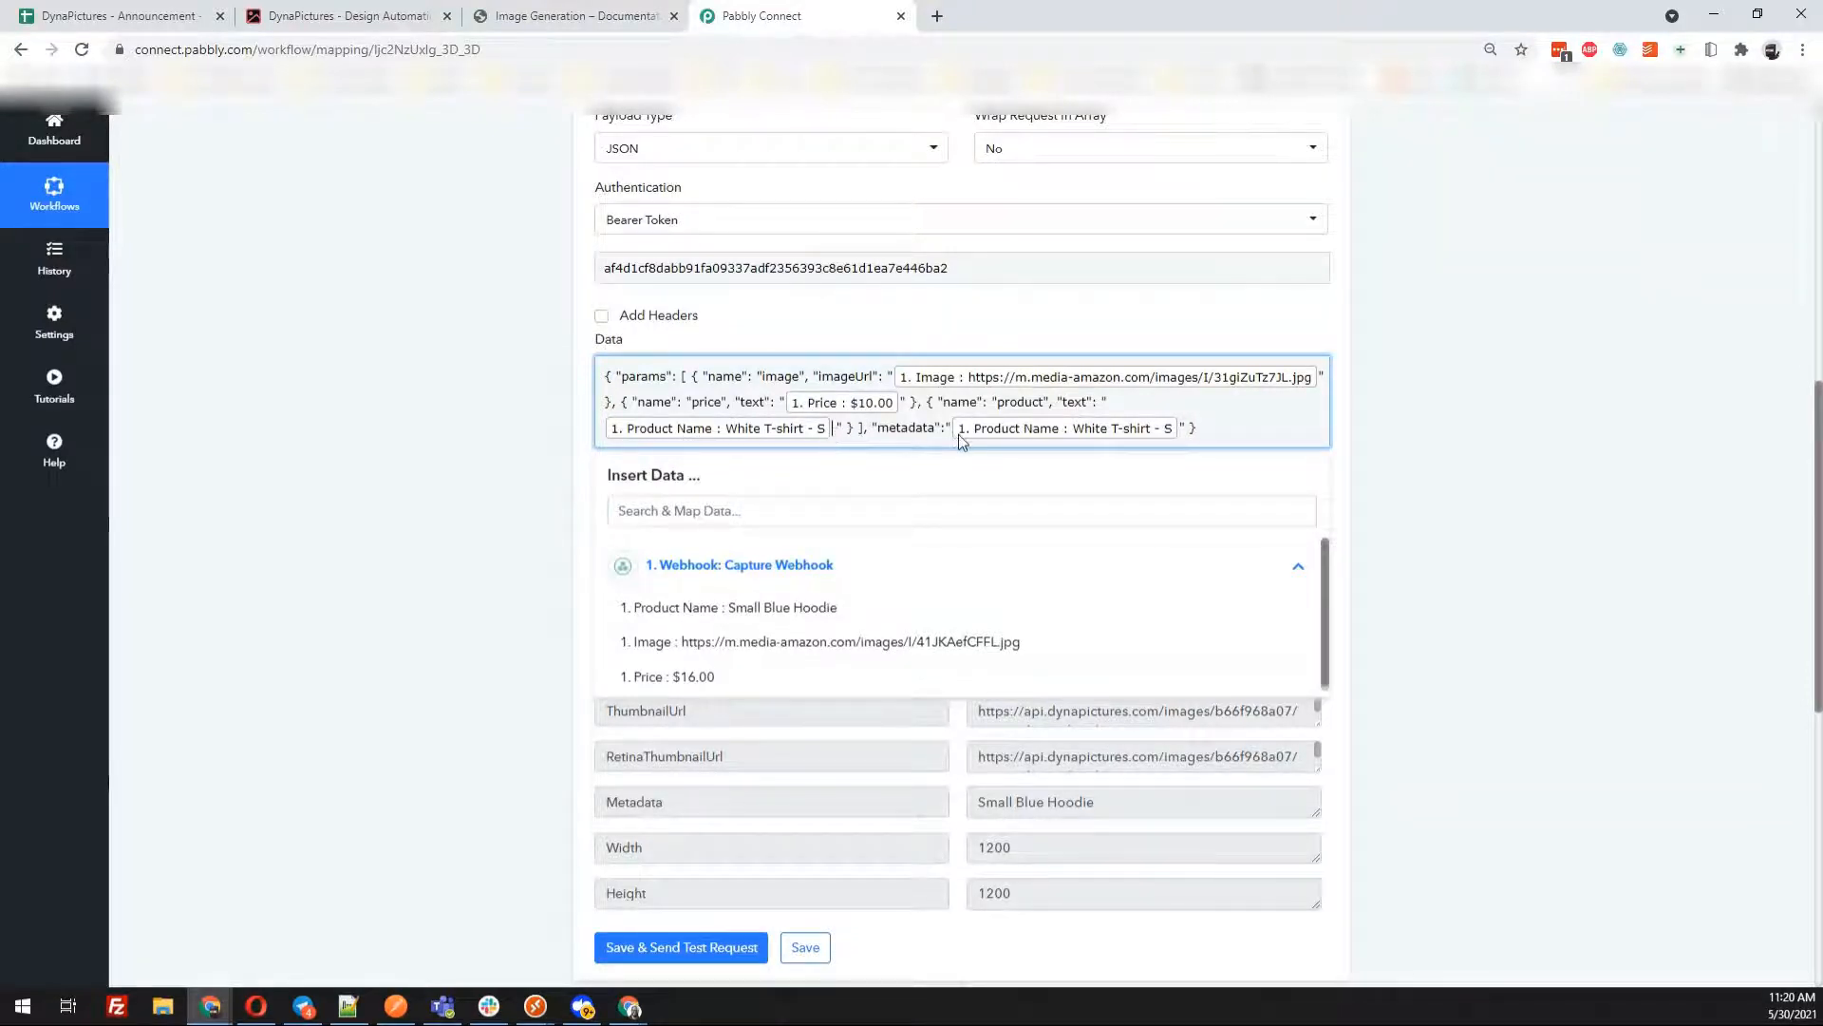
pyautogui.scroll(-1, 959, 435)
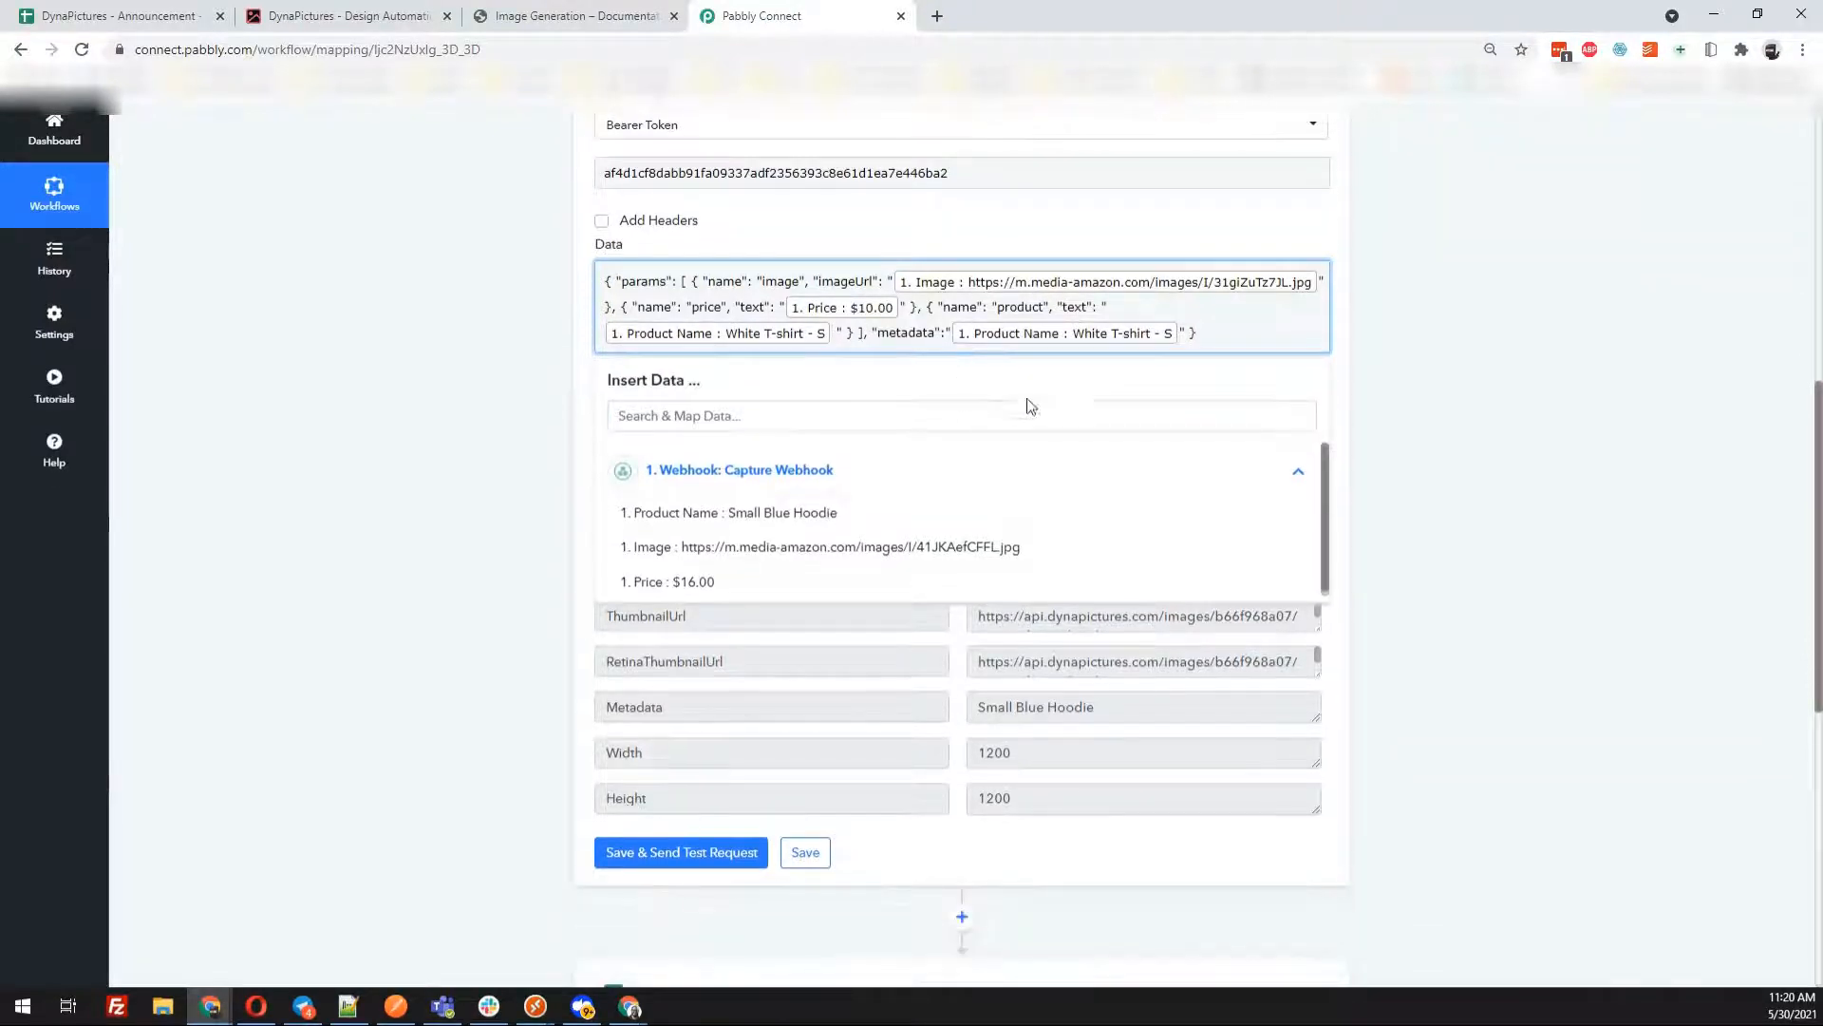
pyautogui.click(475, 518)
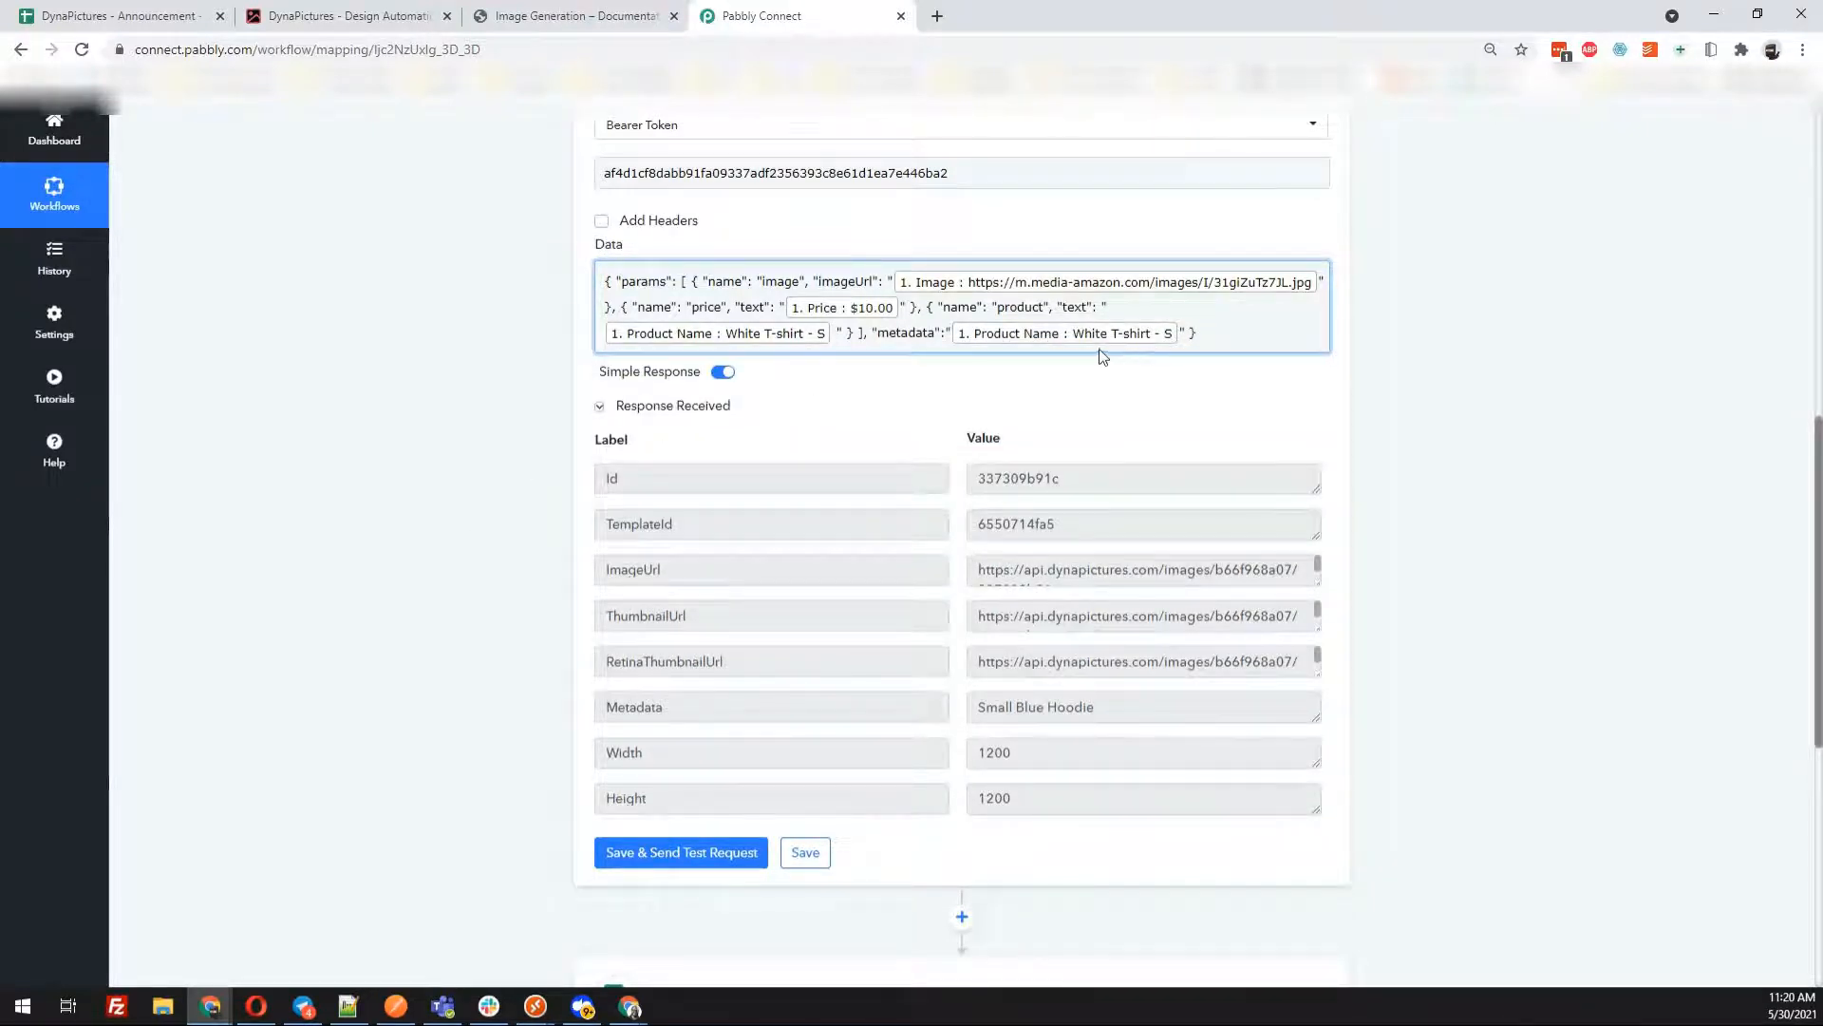
# Examine the API action's received response, focusing on the ImageUrl value
pyautogui.scroll(-2, 1144, 385)
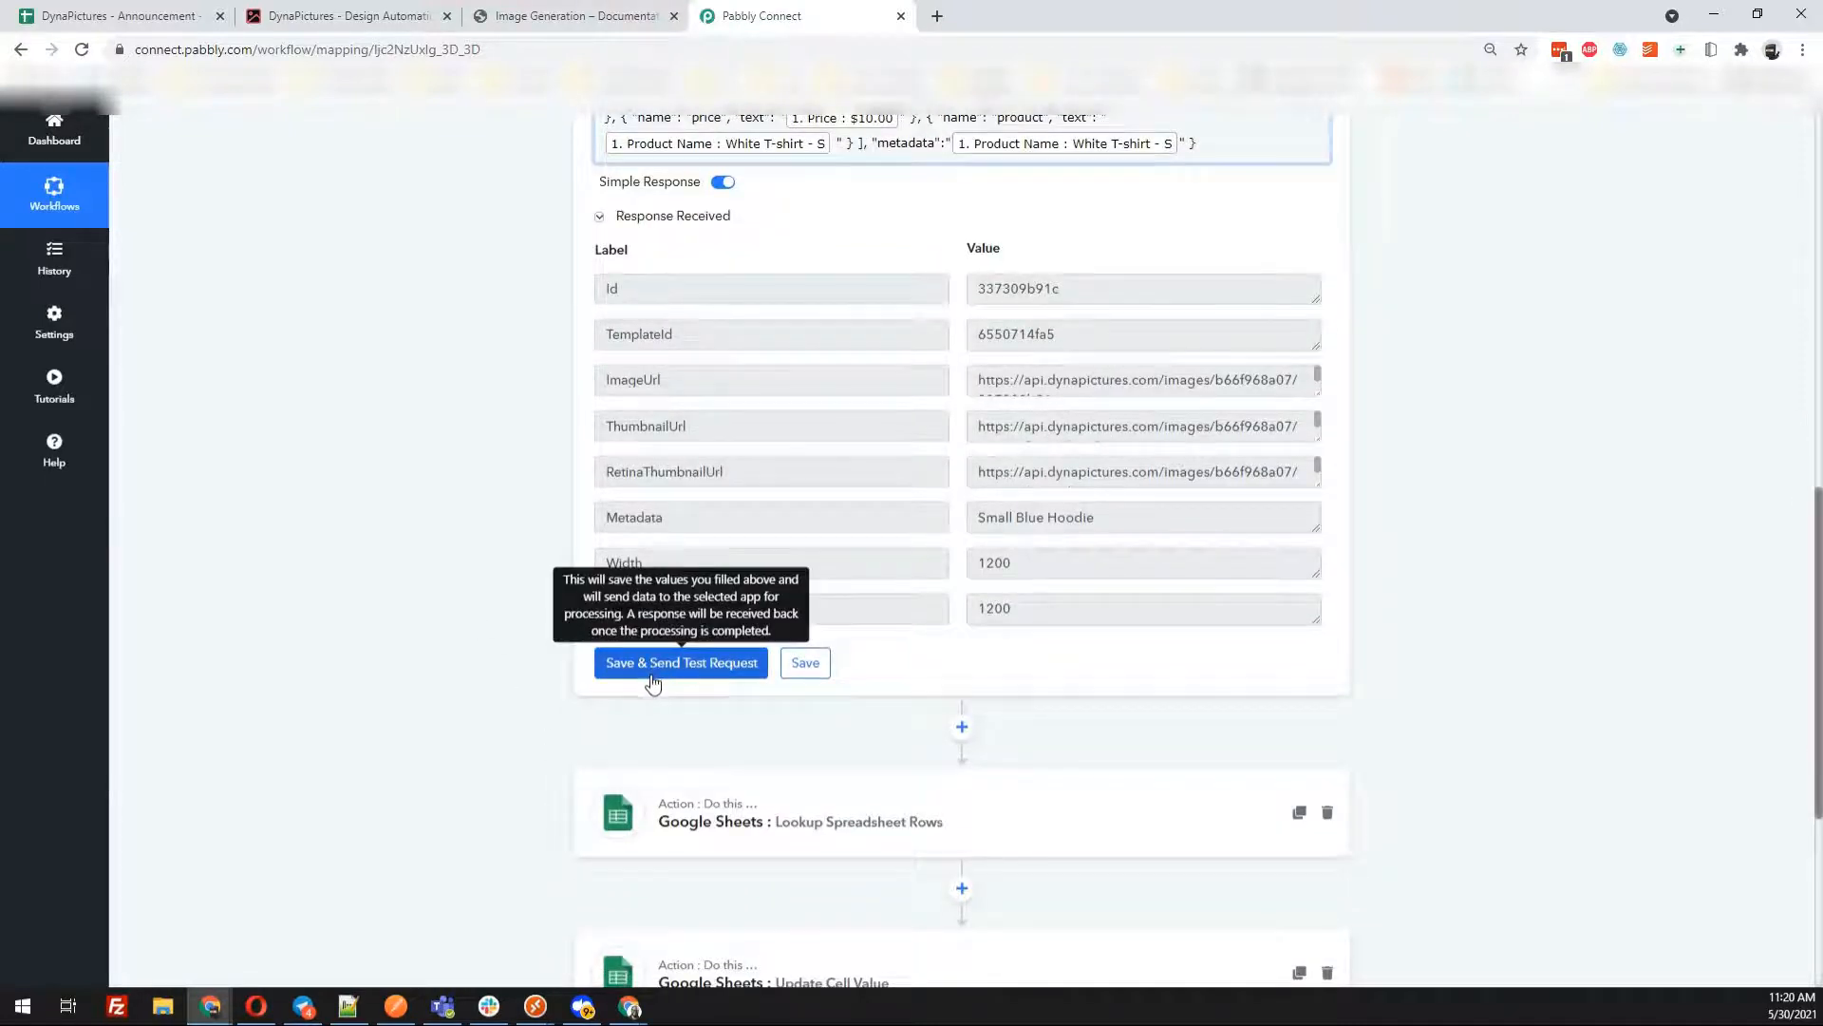
pyautogui.tripleClick(1148, 377)
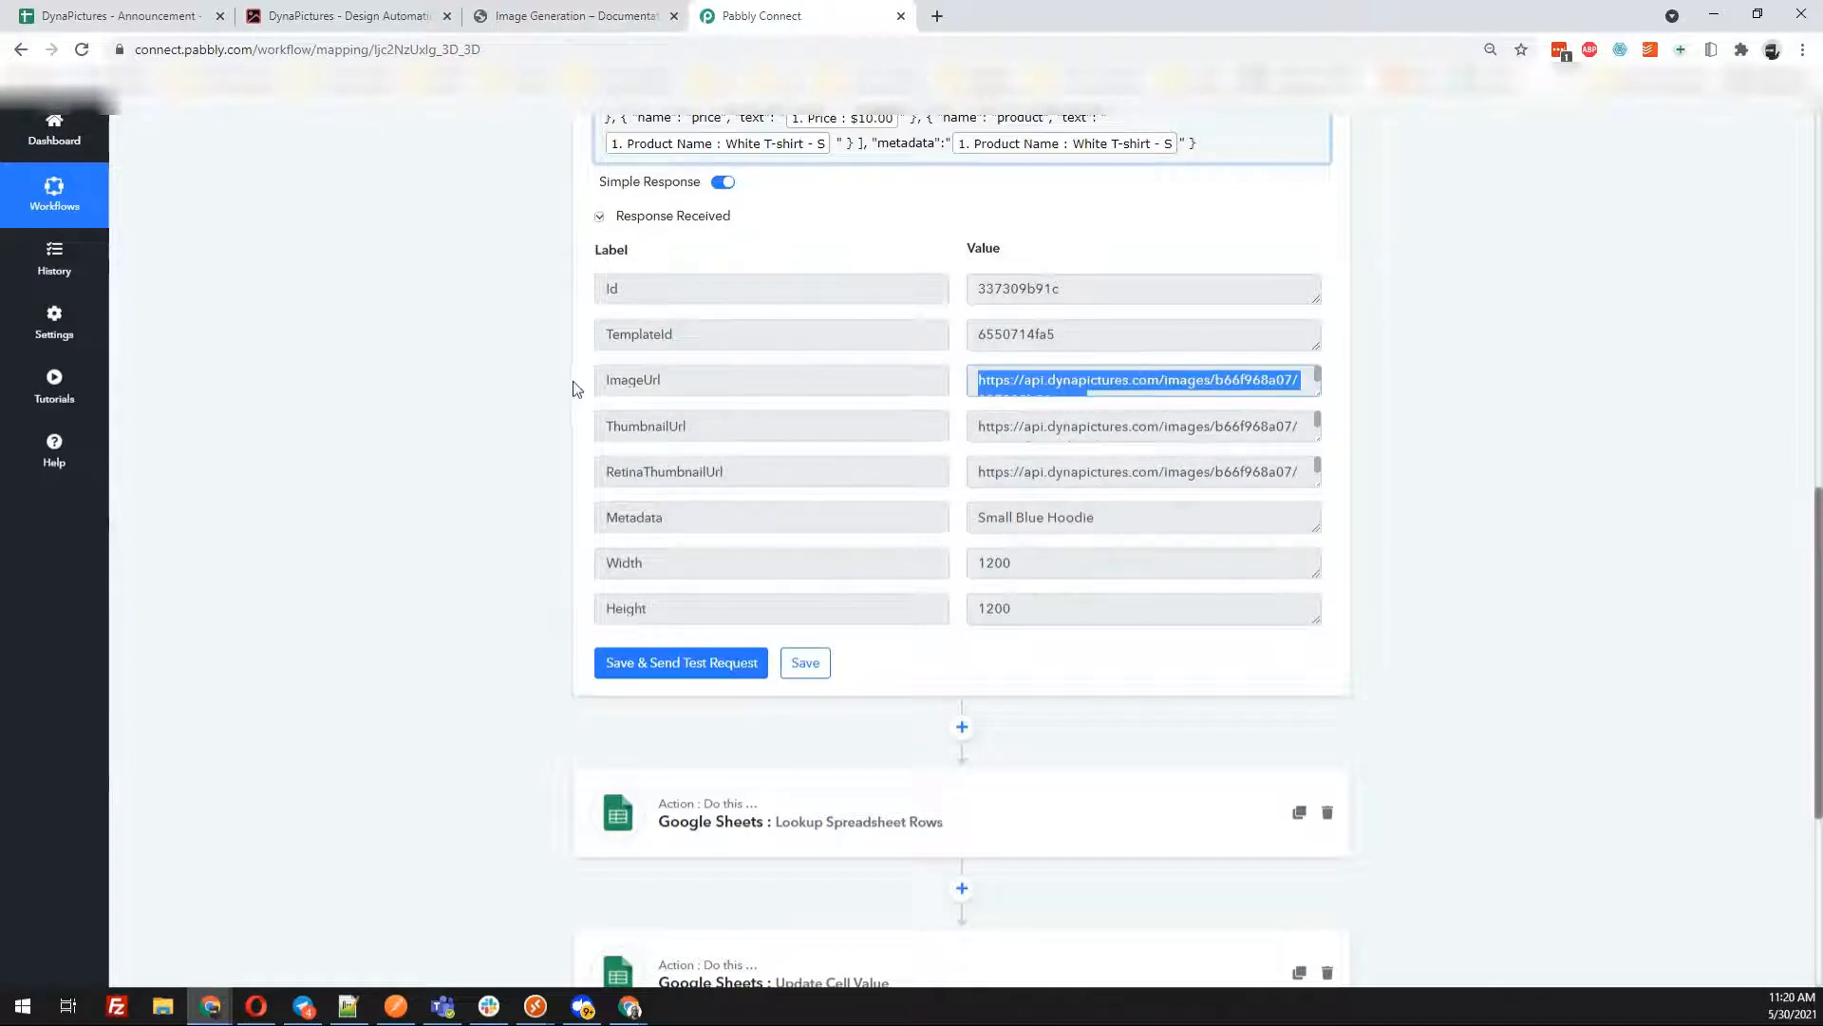
pyautogui.click(544, 391)
# Open the Lookup Spreadsheet Rows action and check its spreadsheet, sheet, lookup column A and Product Name lookup value
pyautogui.scroll(-3, 544, 390)
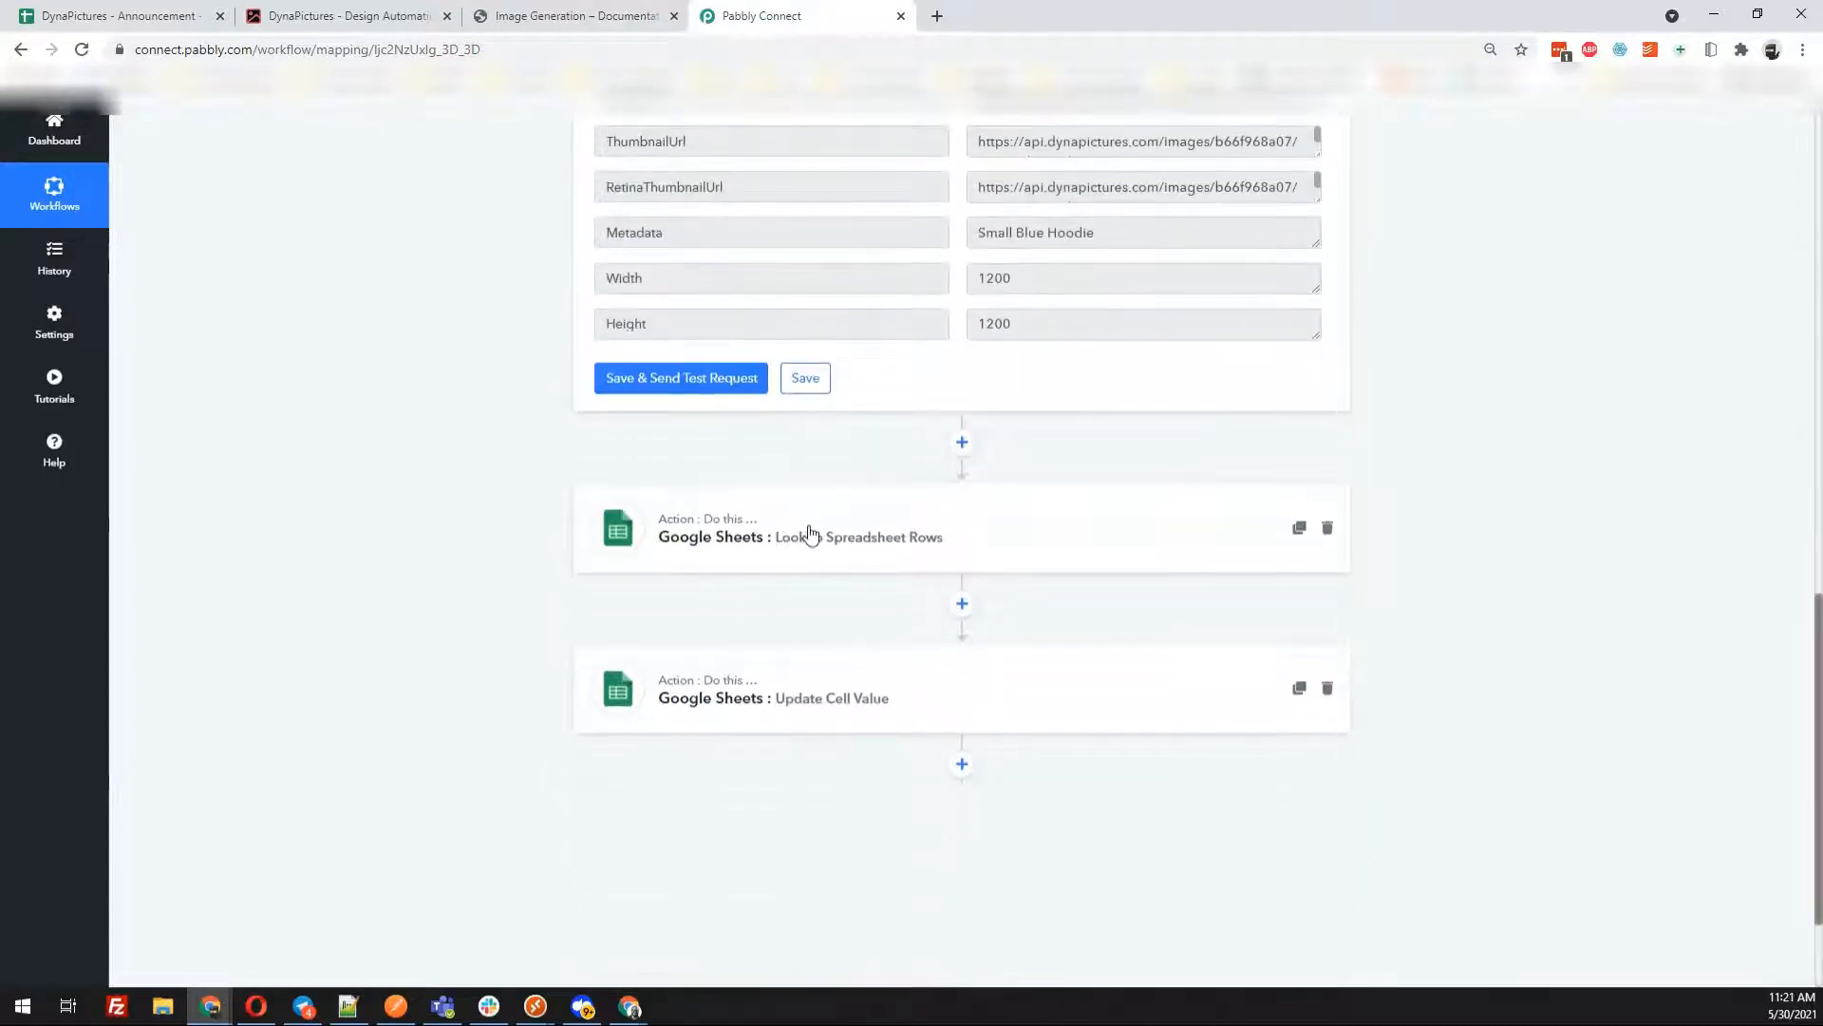
pyautogui.click(794, 556)
pyautogui.scroll(-3, 525, 541)
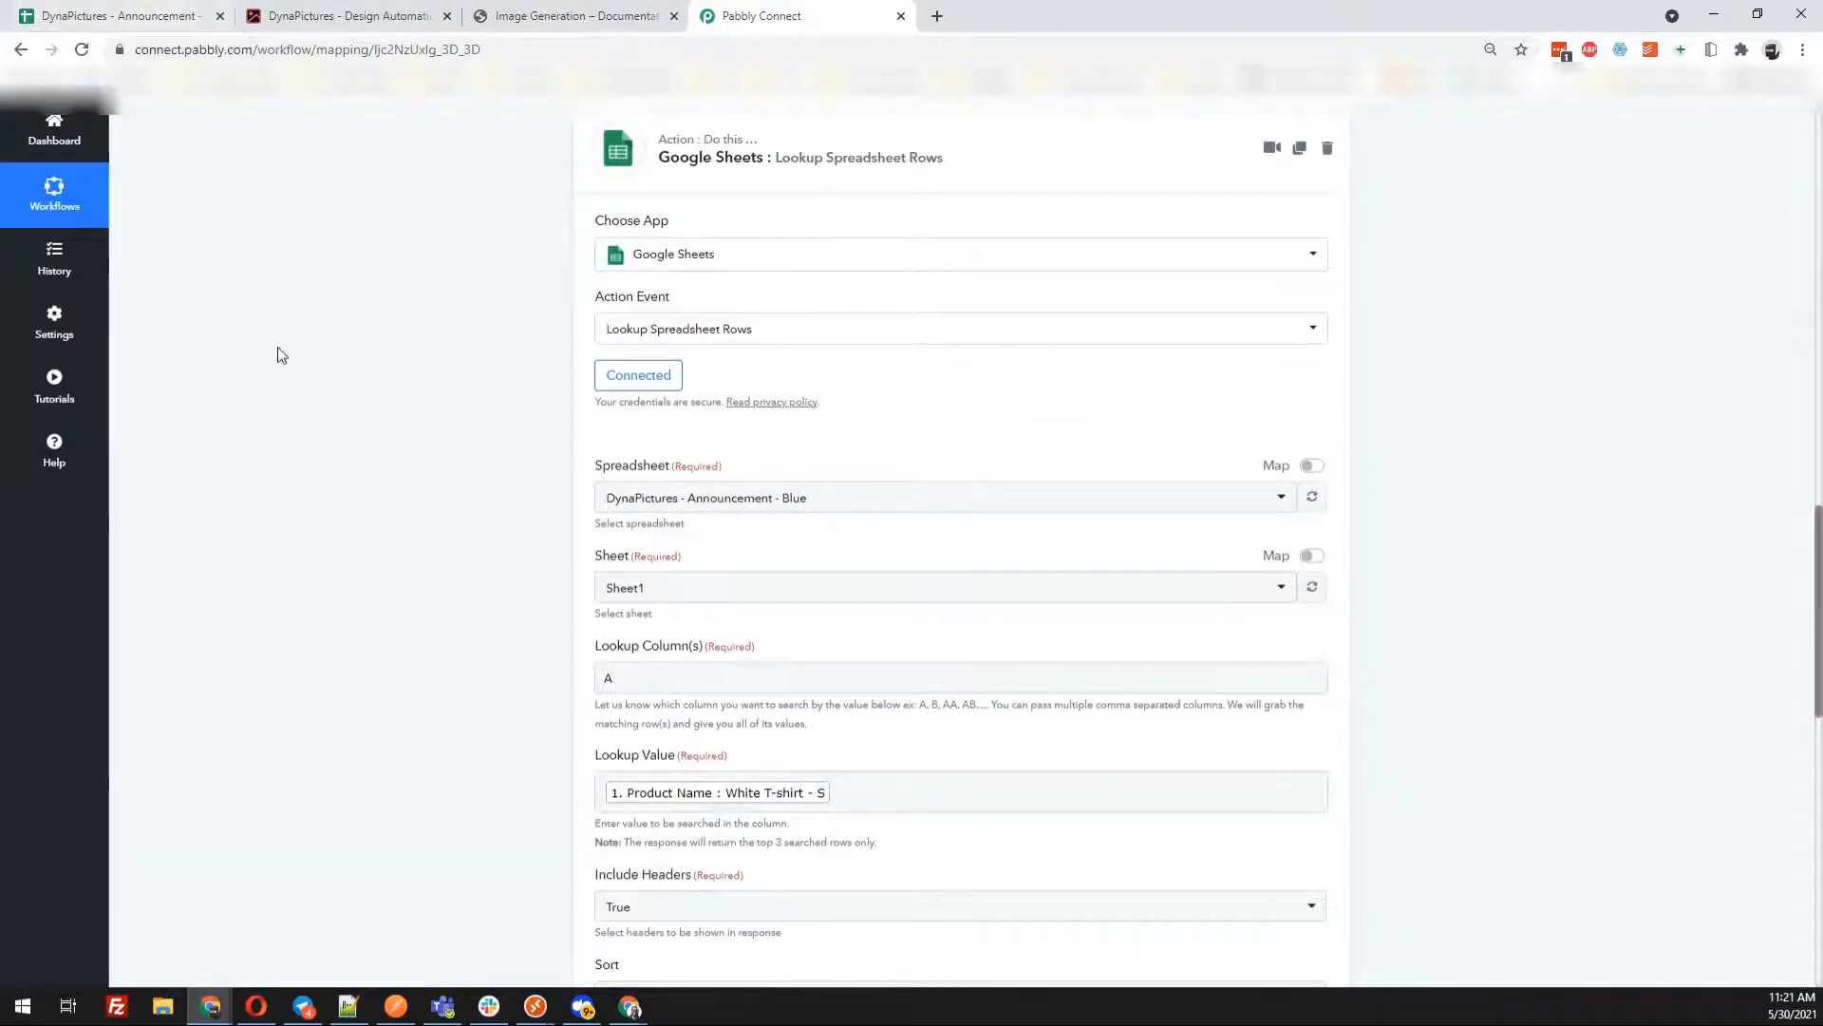
pyautogui.scroll(-1, 256, 304)
pyautogui.scroll(-2, 313, 472)
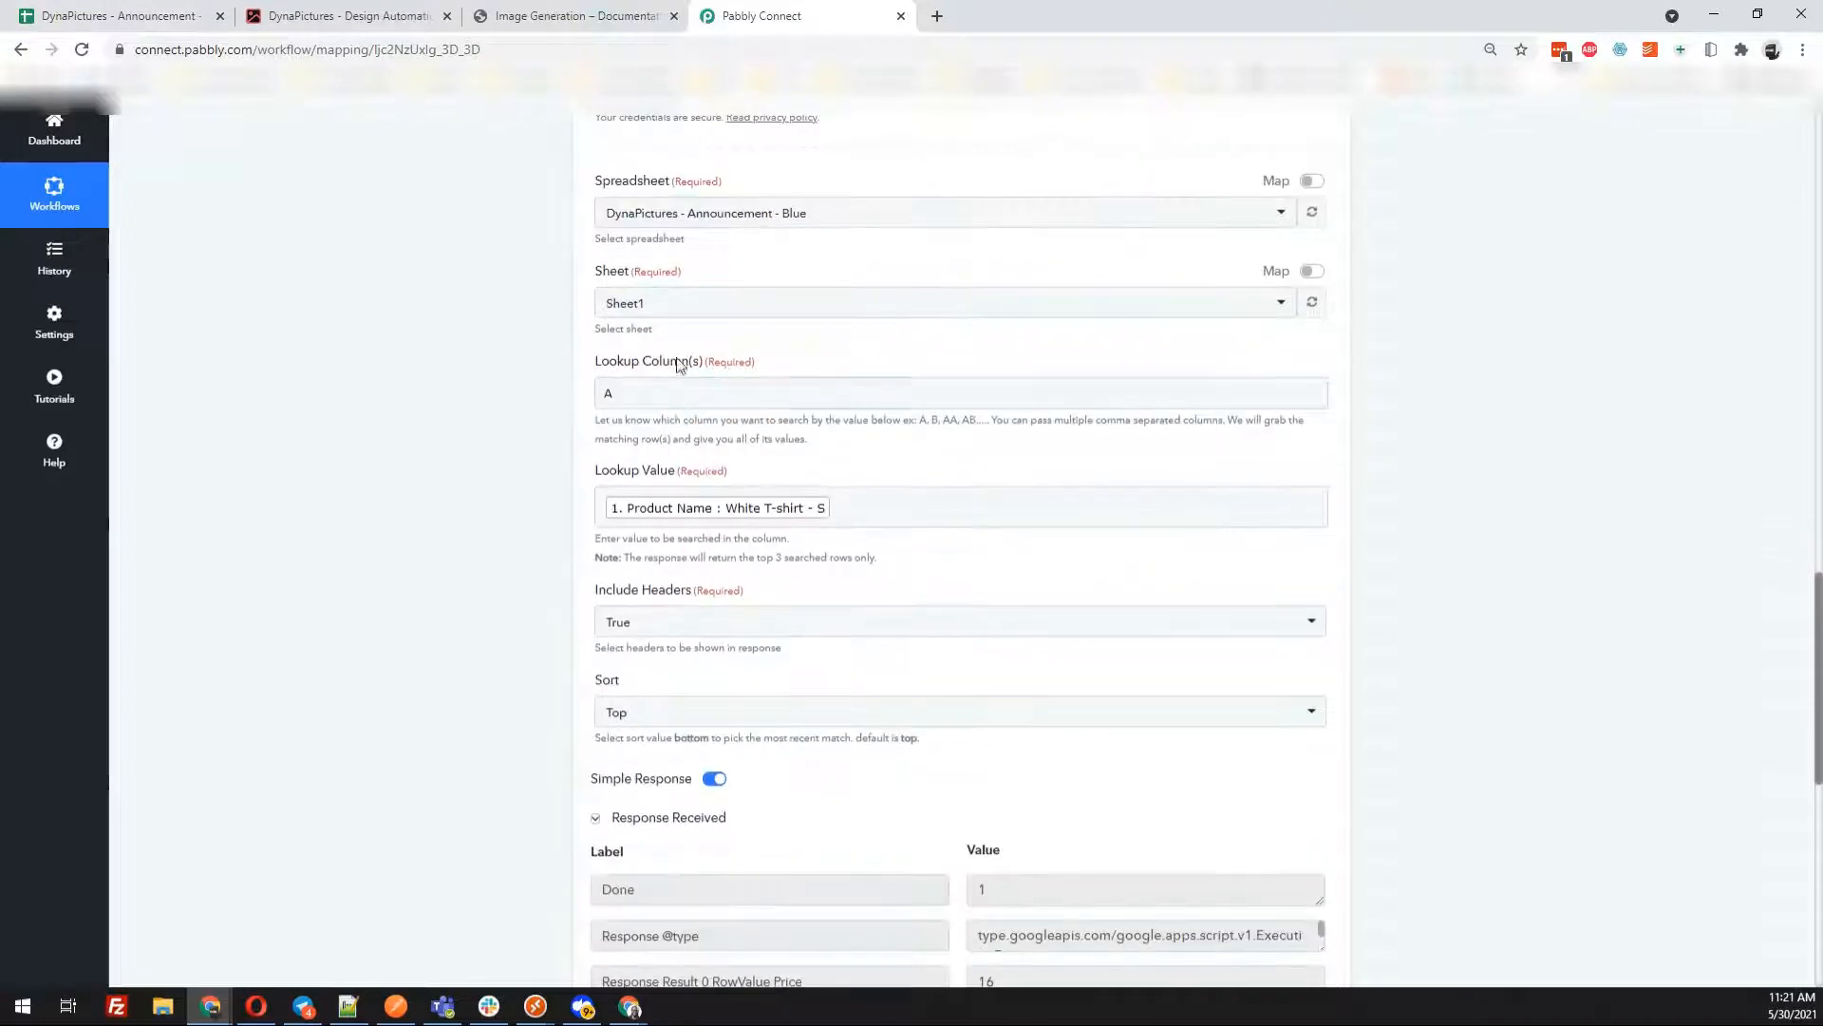
pyautogui.click(619, 395)
pyautogui.write('A')
pyautogui.click(662, 513)
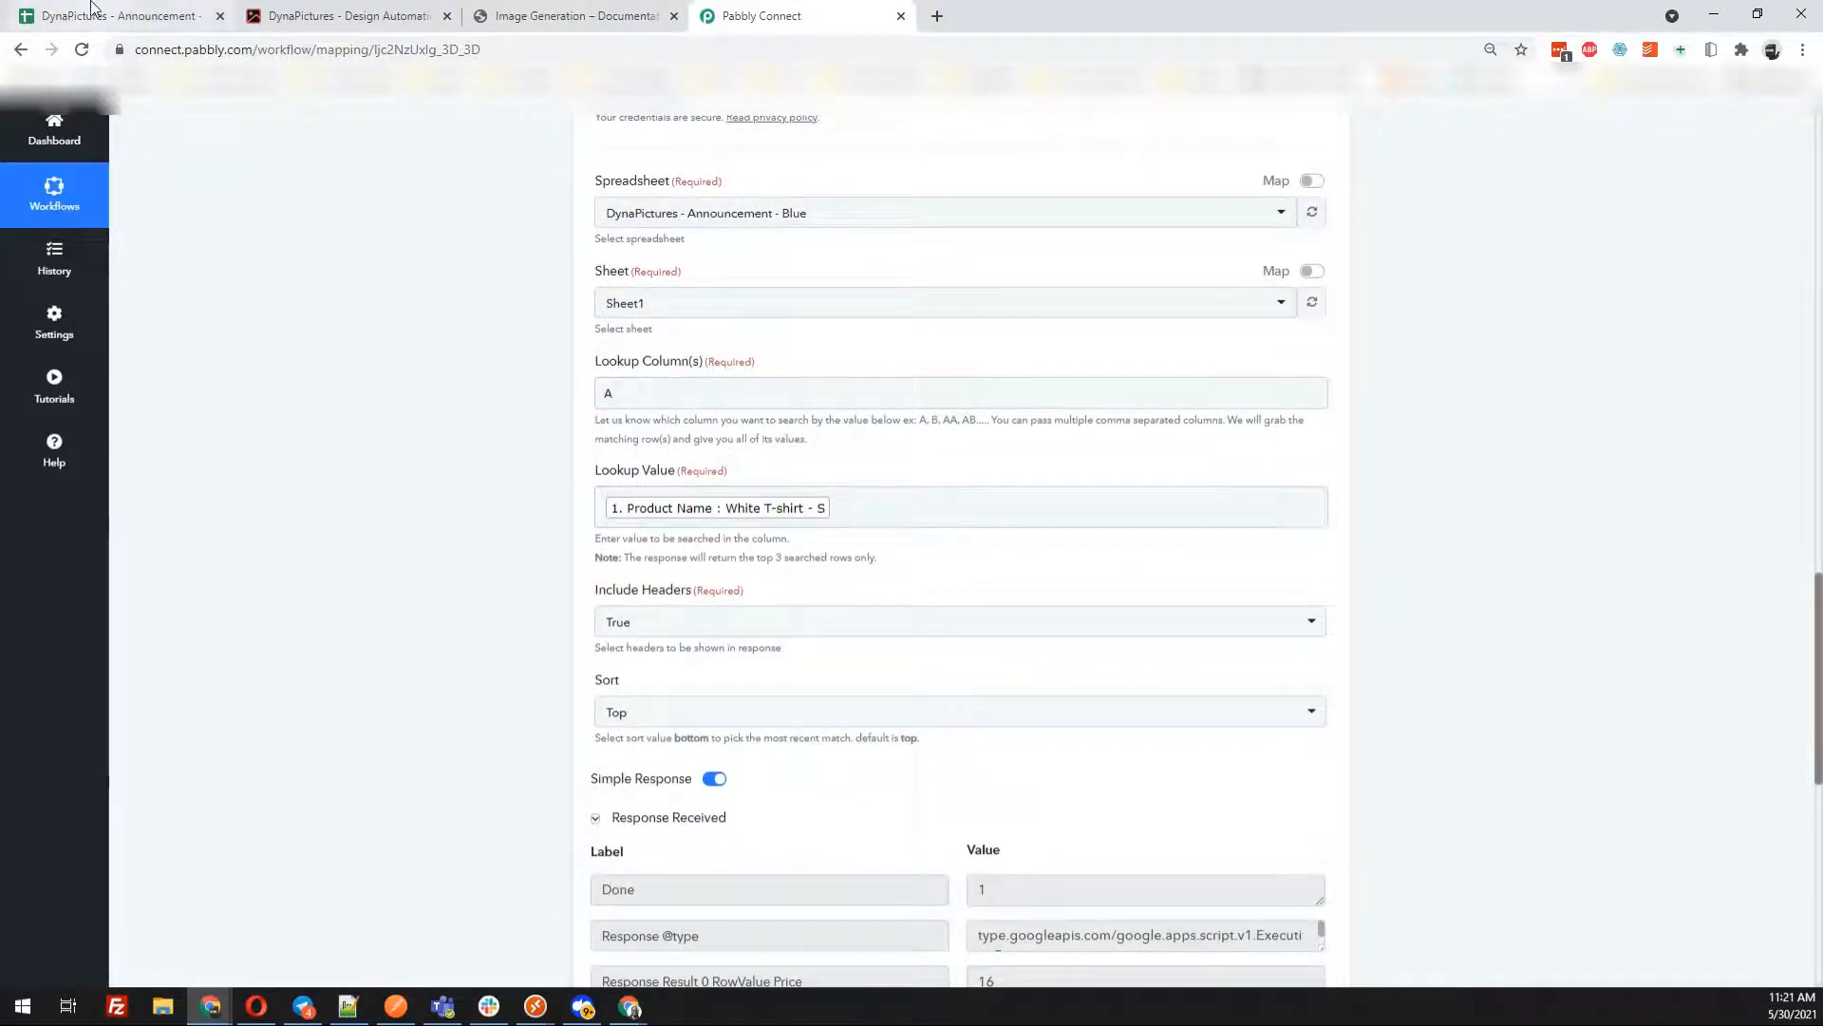
# Switch to the product spreadsheet and check the Product Name header and first product in column A, where the lookup searches
pyautogui.click(43, 15)
pyautogui.click(67, 254)
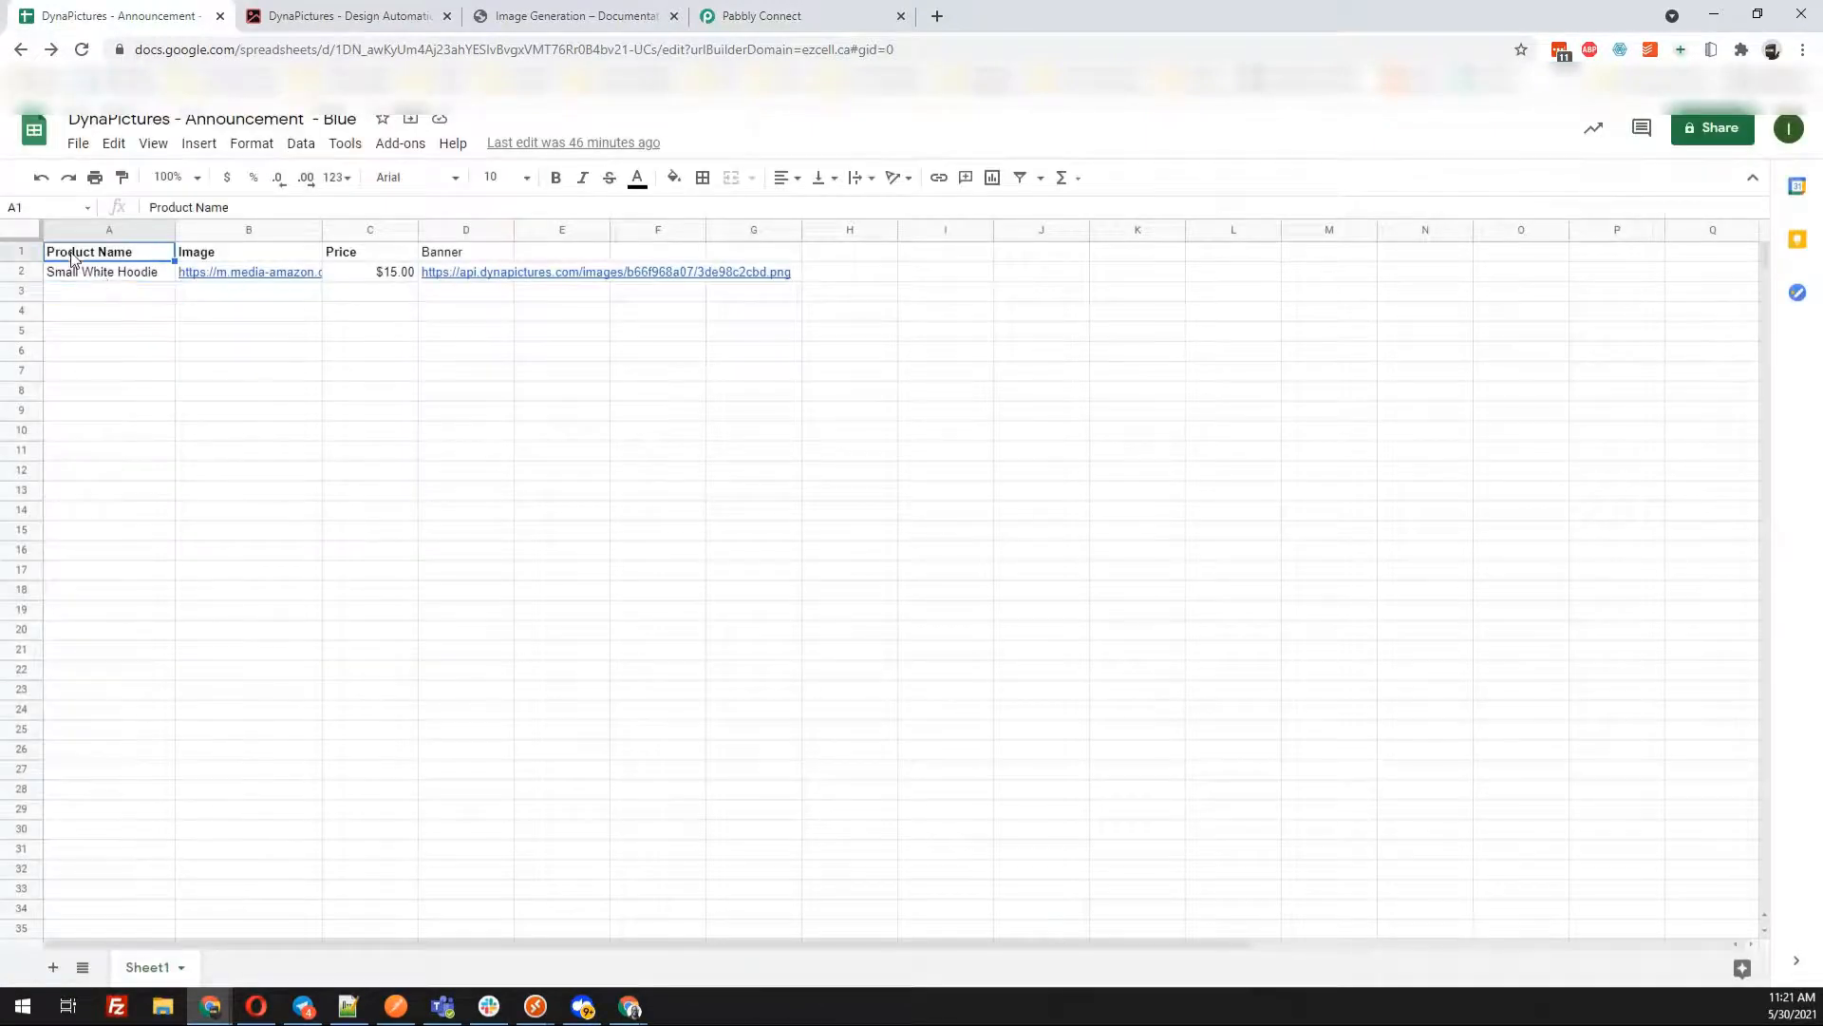
pyautogui.click(99, 275)
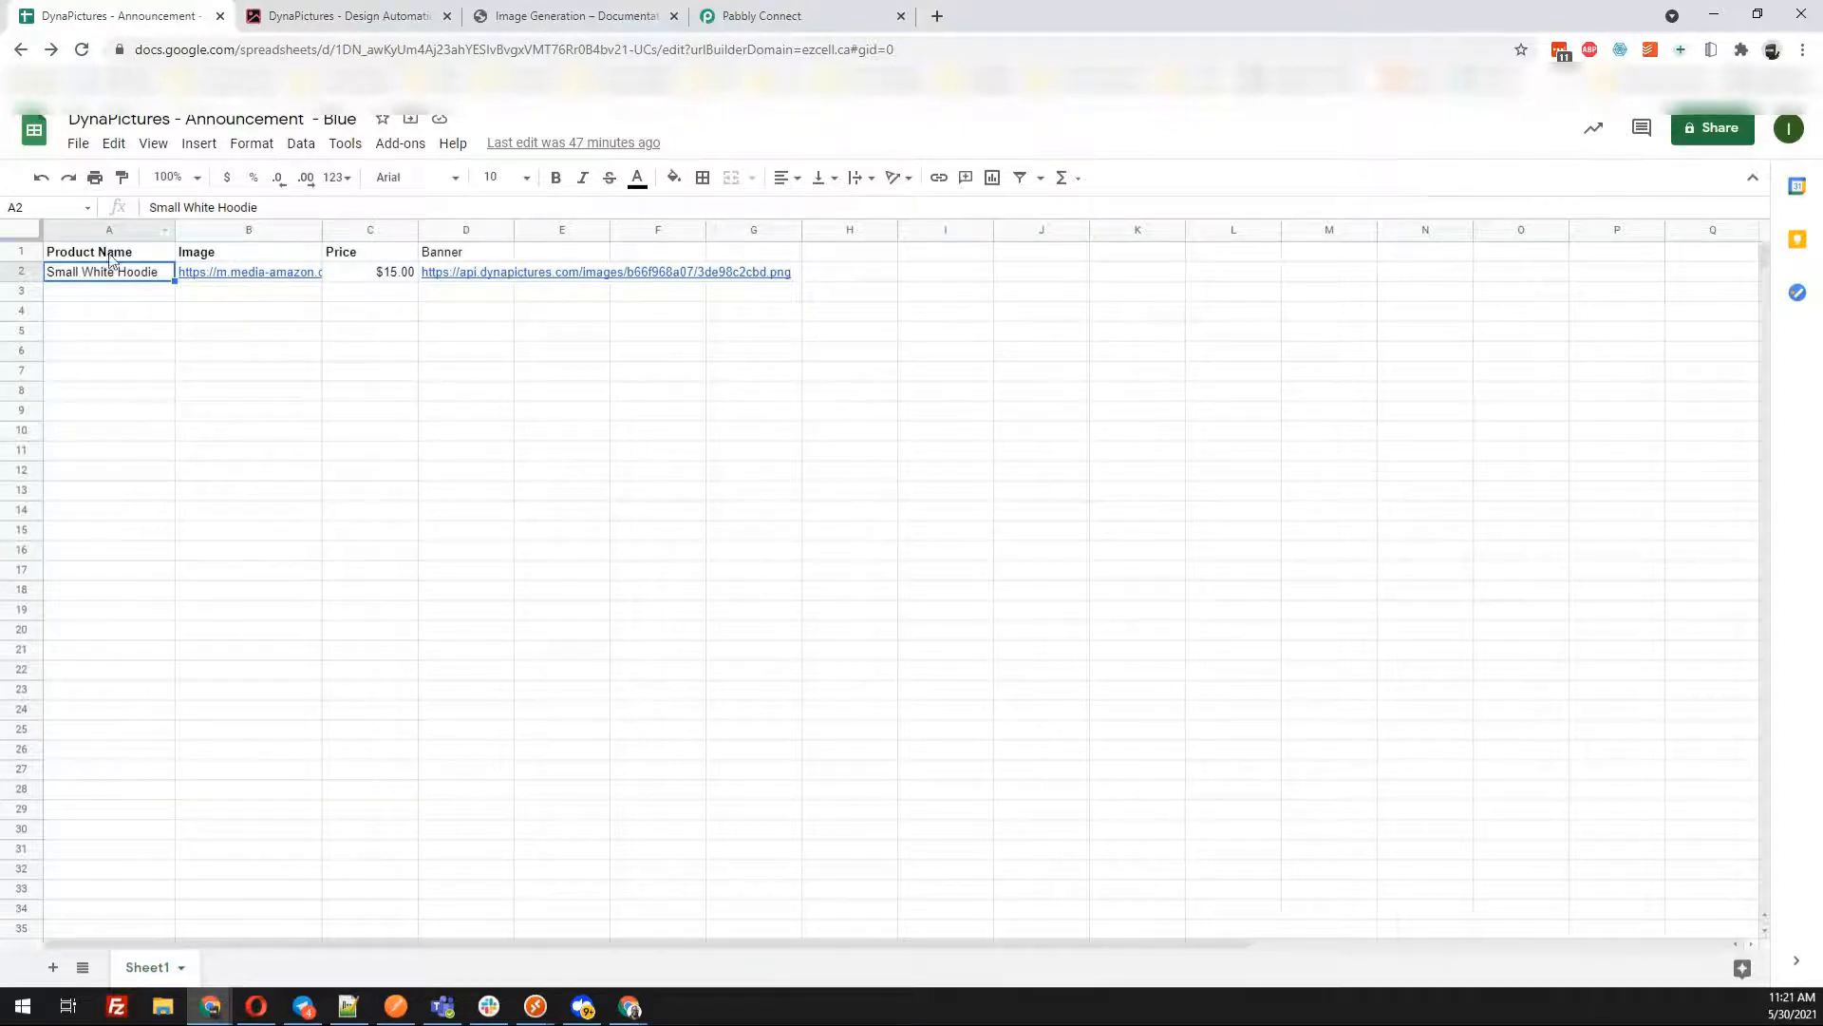
# Return to Pabbly Connect, review the lookup action's settings and response including the row index, and save and send a test request
pyautogui.click(751, 16)
pyautogui.scroll(-5, 436, 490)
pyautogui.scroll(-2, 748, 544)
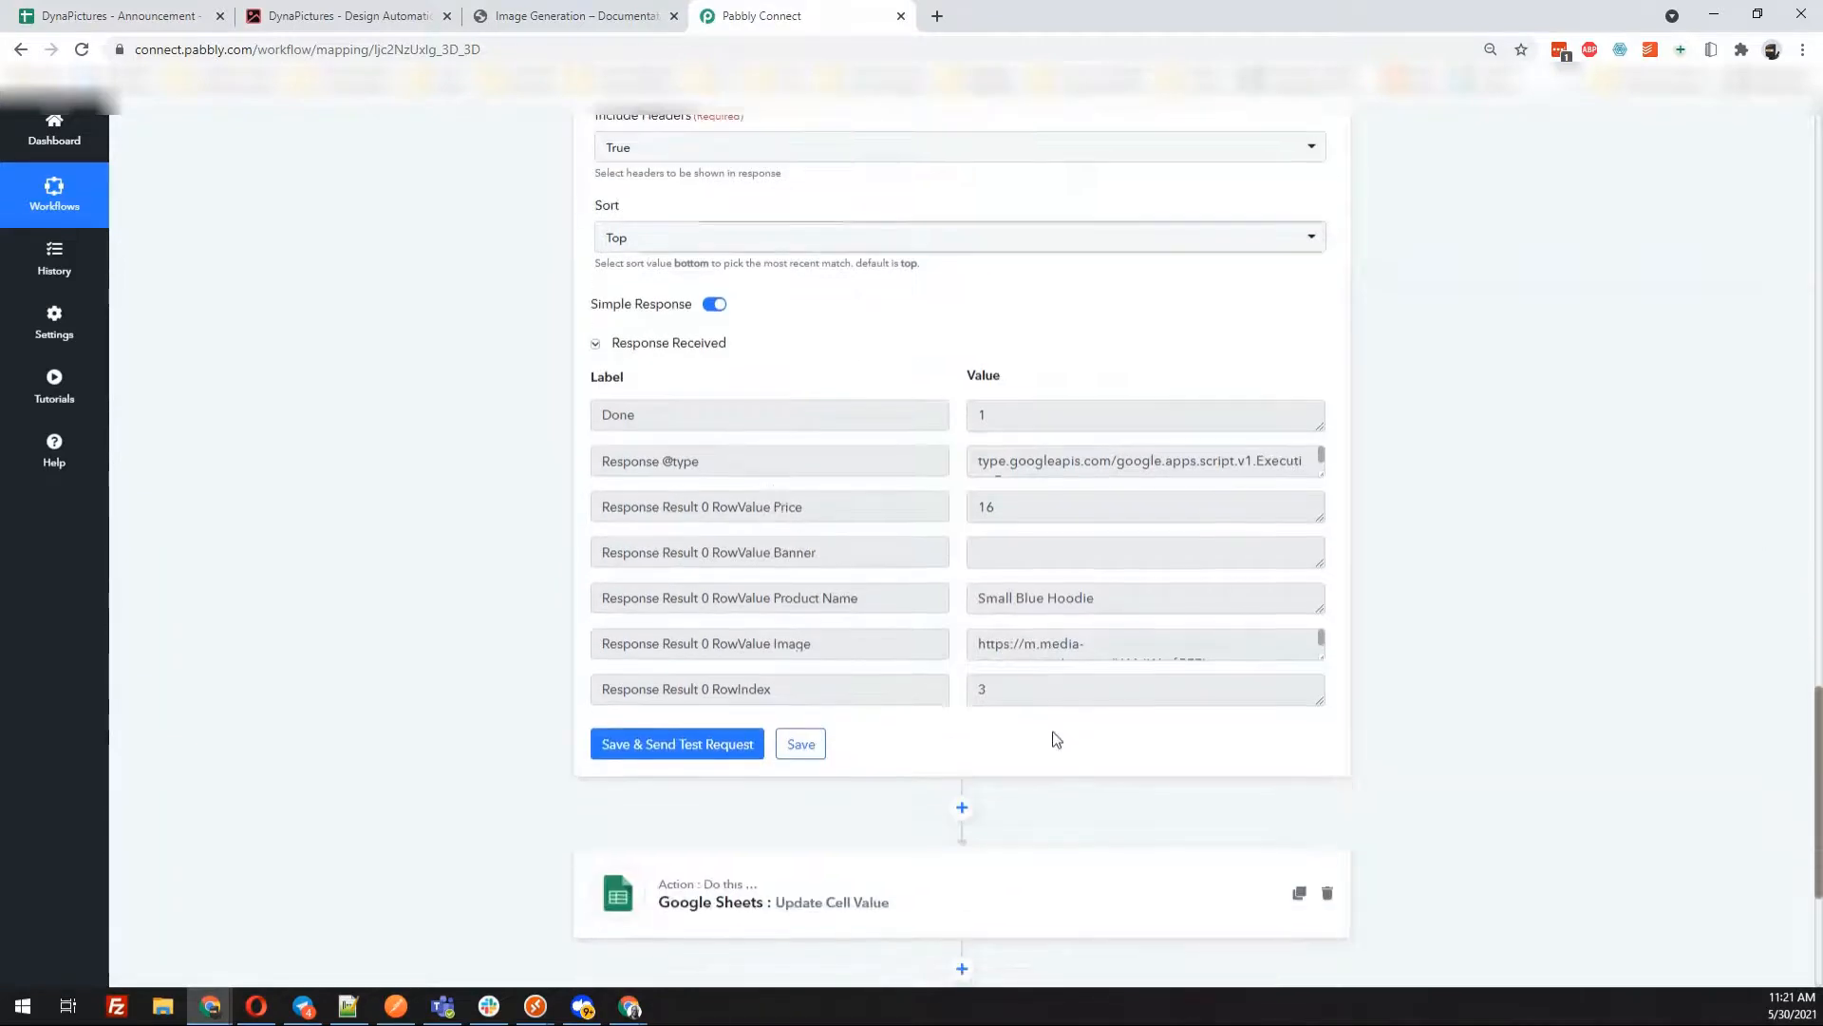
pyautogui.scroll(4, 874, 645)
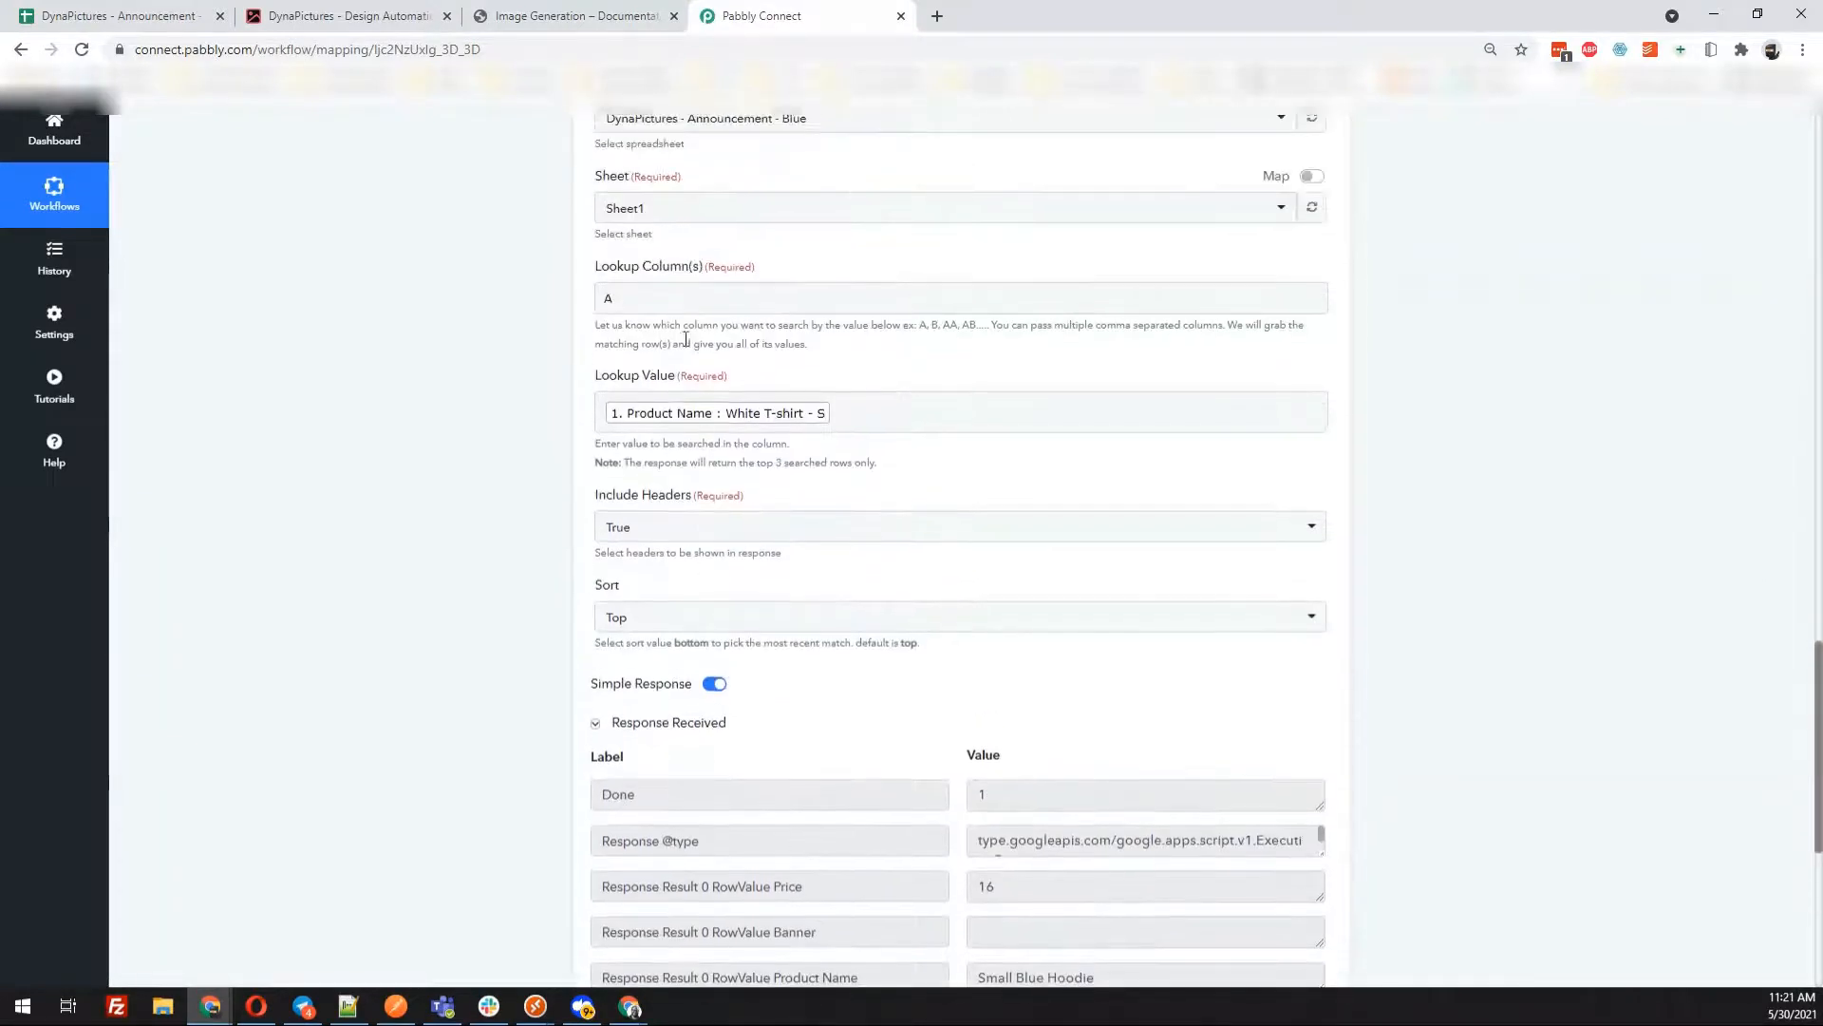
pyautogui.scroll(-3, 532, 712)
pyautogui.click(614, 836)
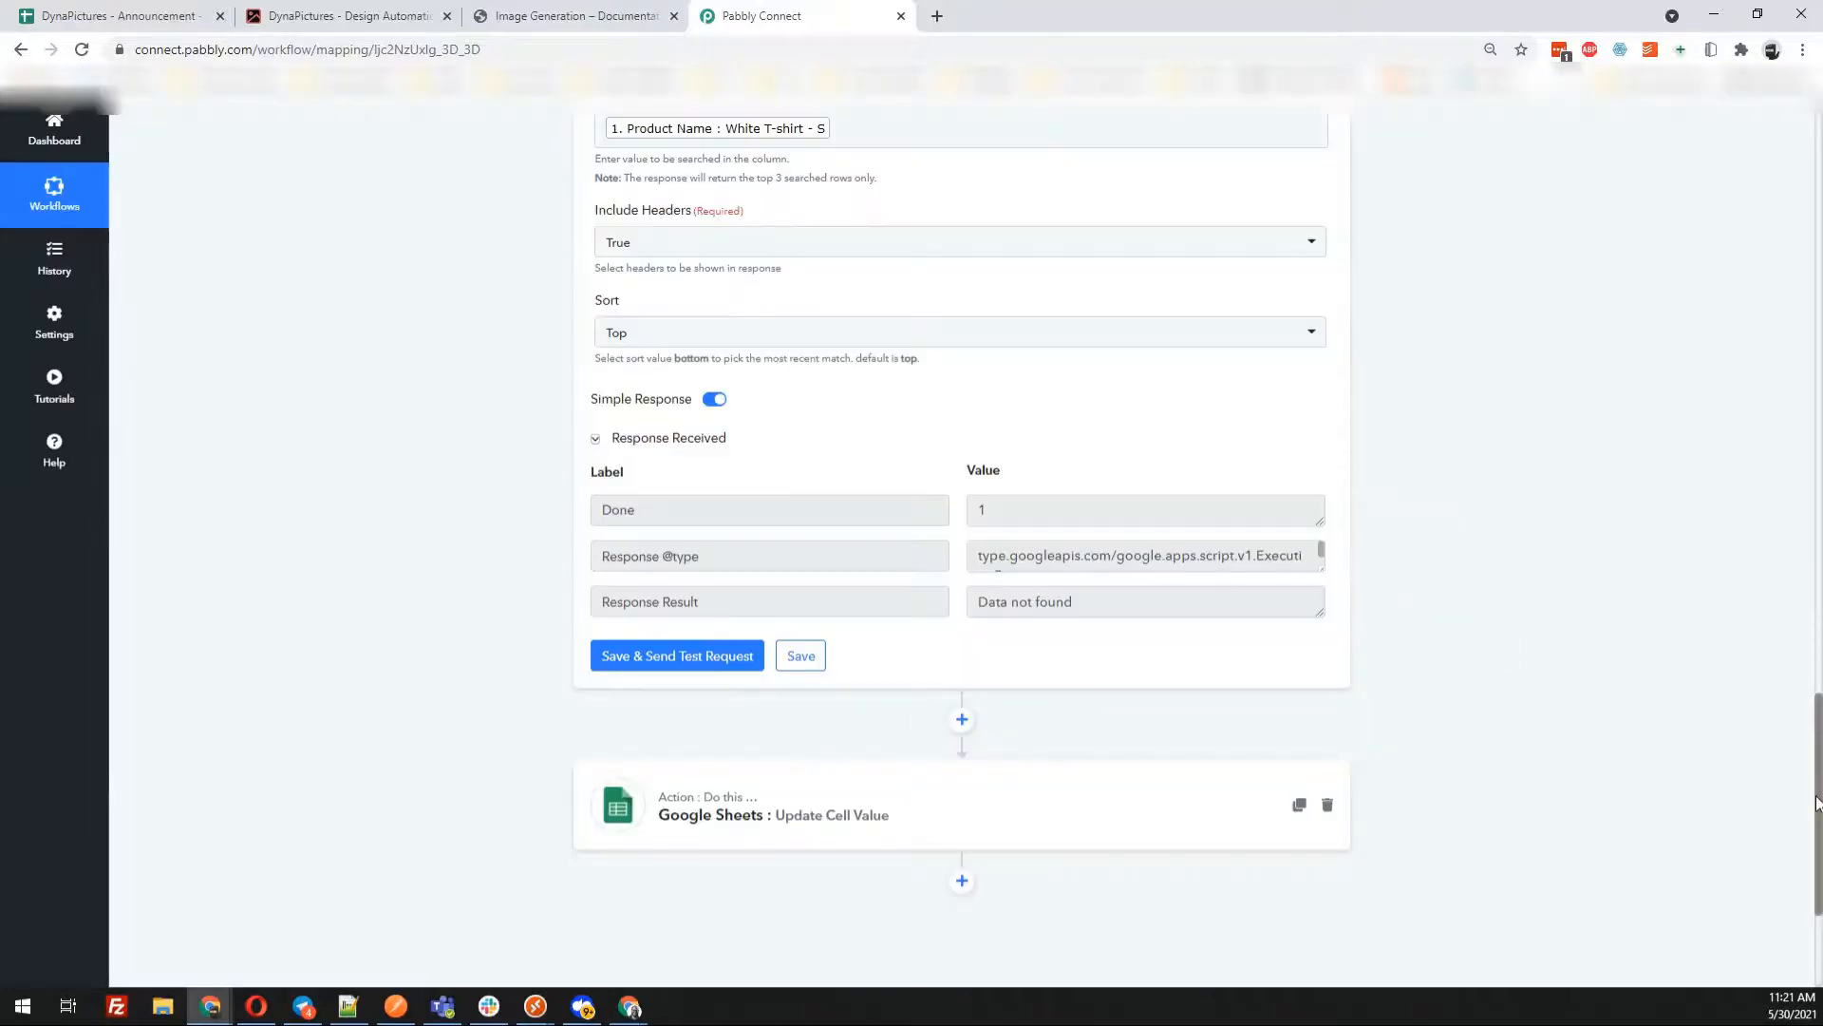
# Check the Product Name, Image and Price captured by the webhook trigger, and collapse it again
pyautogui.moveTo(1816, 802); pyautogui.dragTo(1811, 201)
pyautogui.click(974, 356)
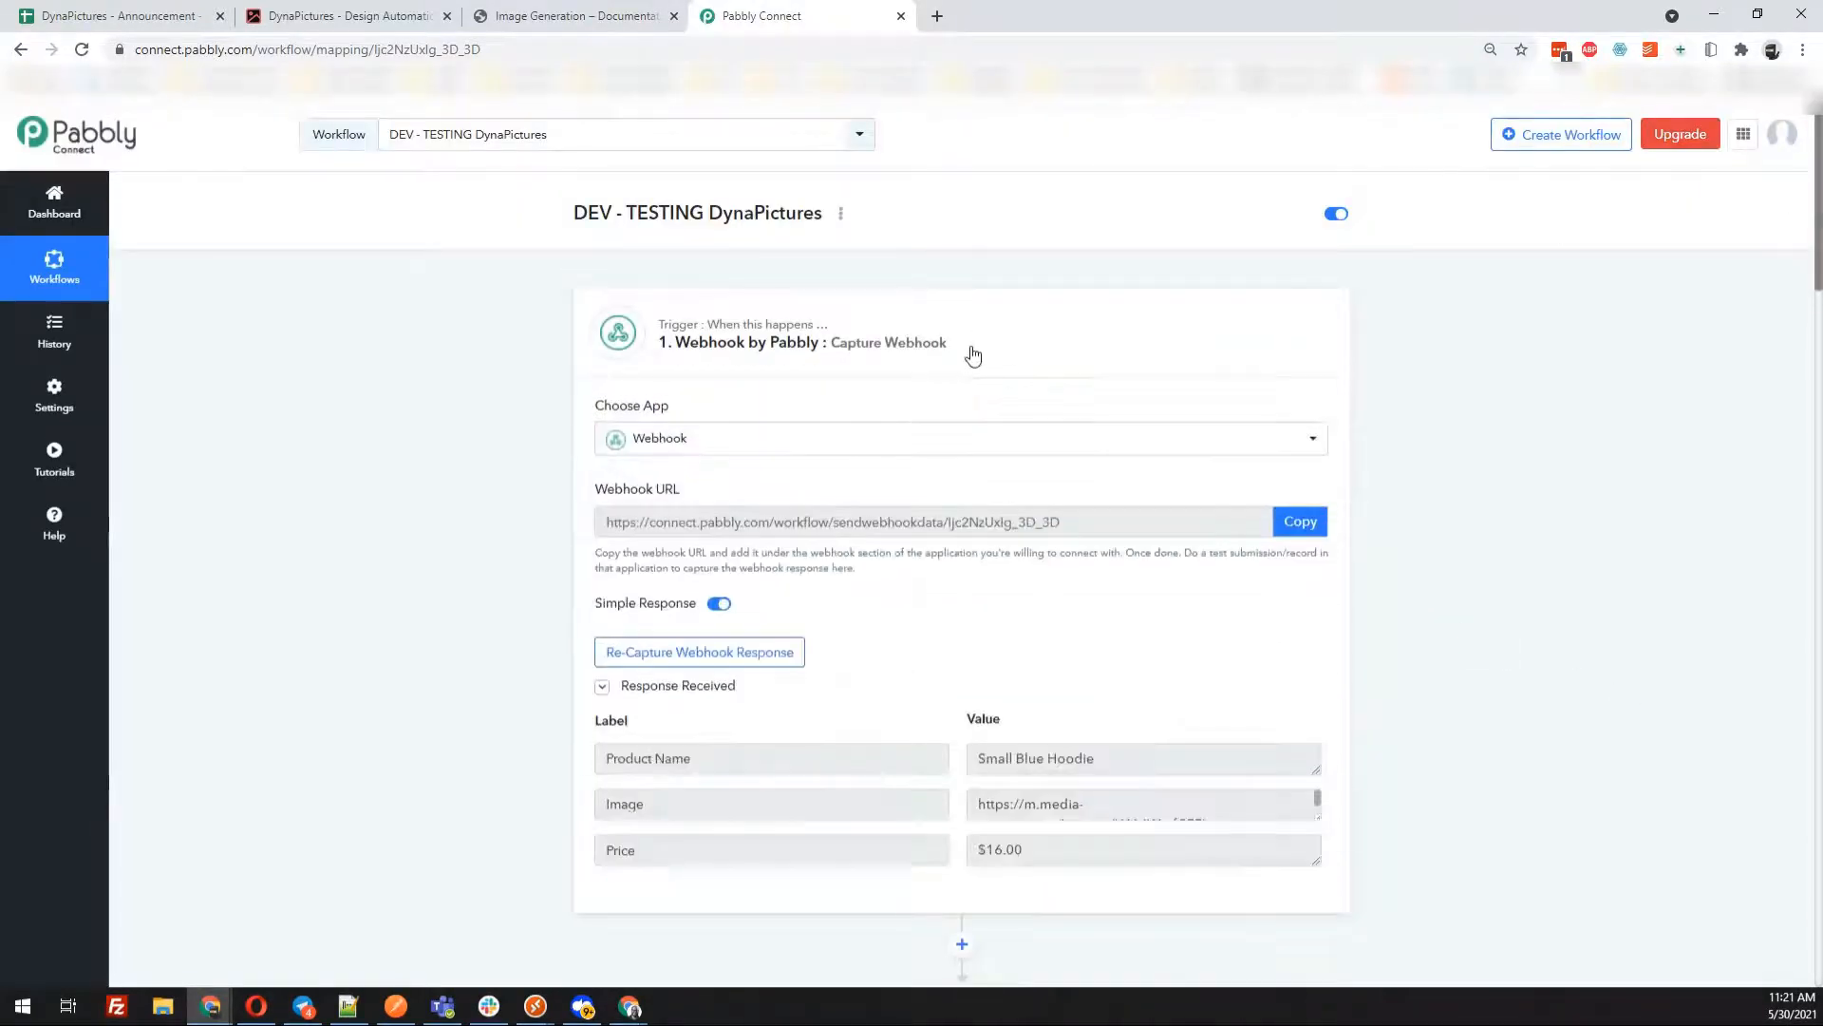
pyautogui.click(973, 356)
# Open the Google Sheets Update Cell Value action and check its spreadsheet, sheet, and range combining column D with the looked-up row index
pyautogui.moveTo(1816, 306)
pyautogui.mouseDown()
pyautogui.moveTo(1815, 454)
pyautogui.moveTo(1815, 325)
pyautogui.mouseUp()
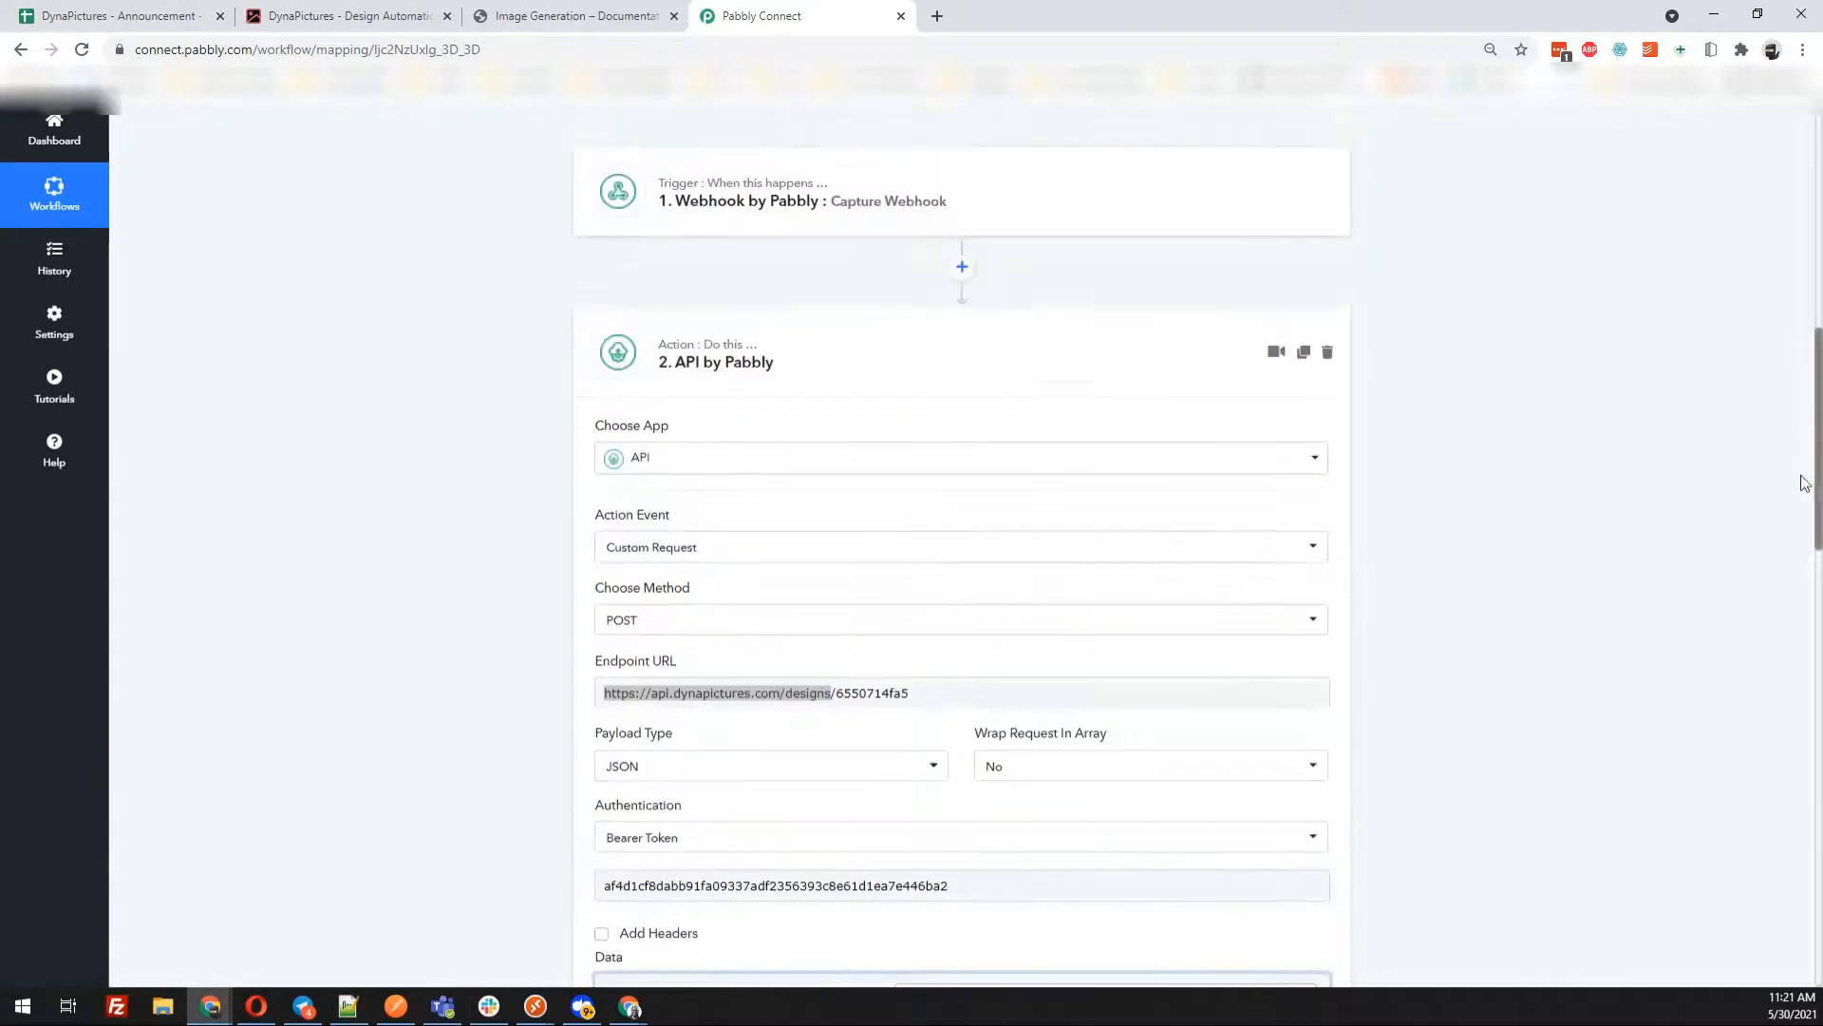
pyautogui.scroll(-15, 1491, 566)
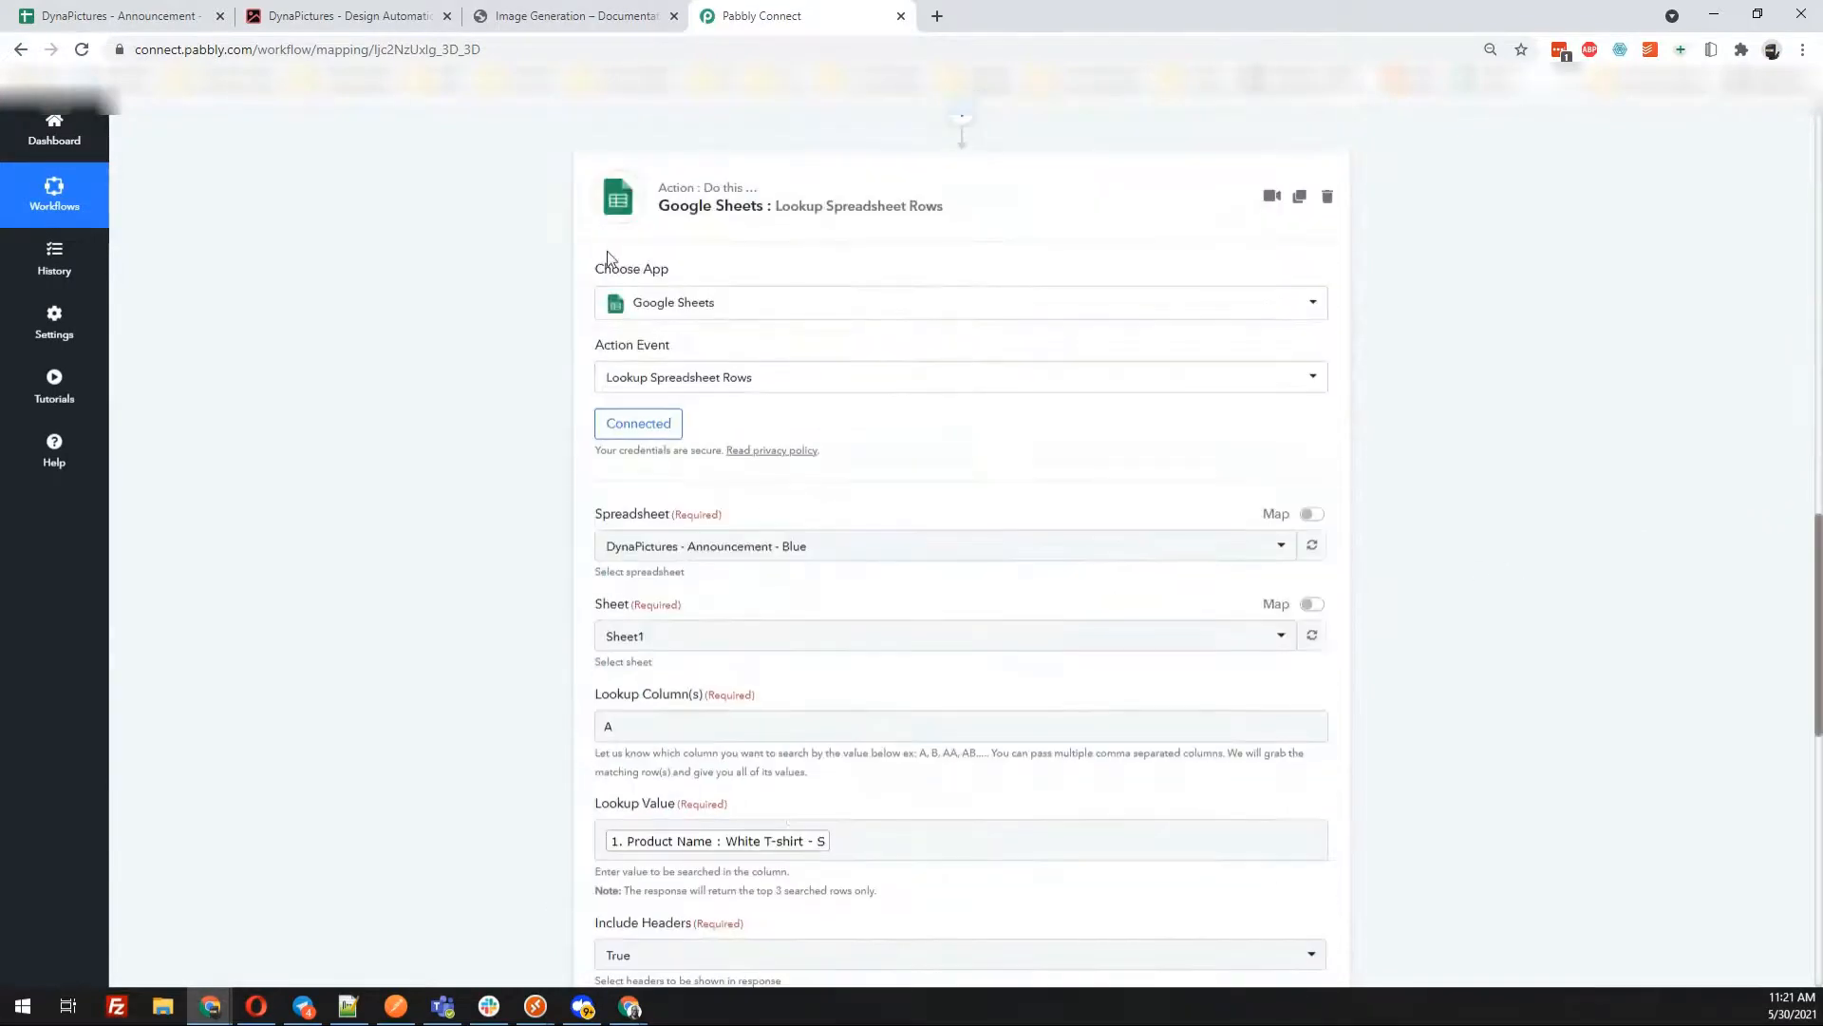
pyautogui.scroll(-10, 533, 325)
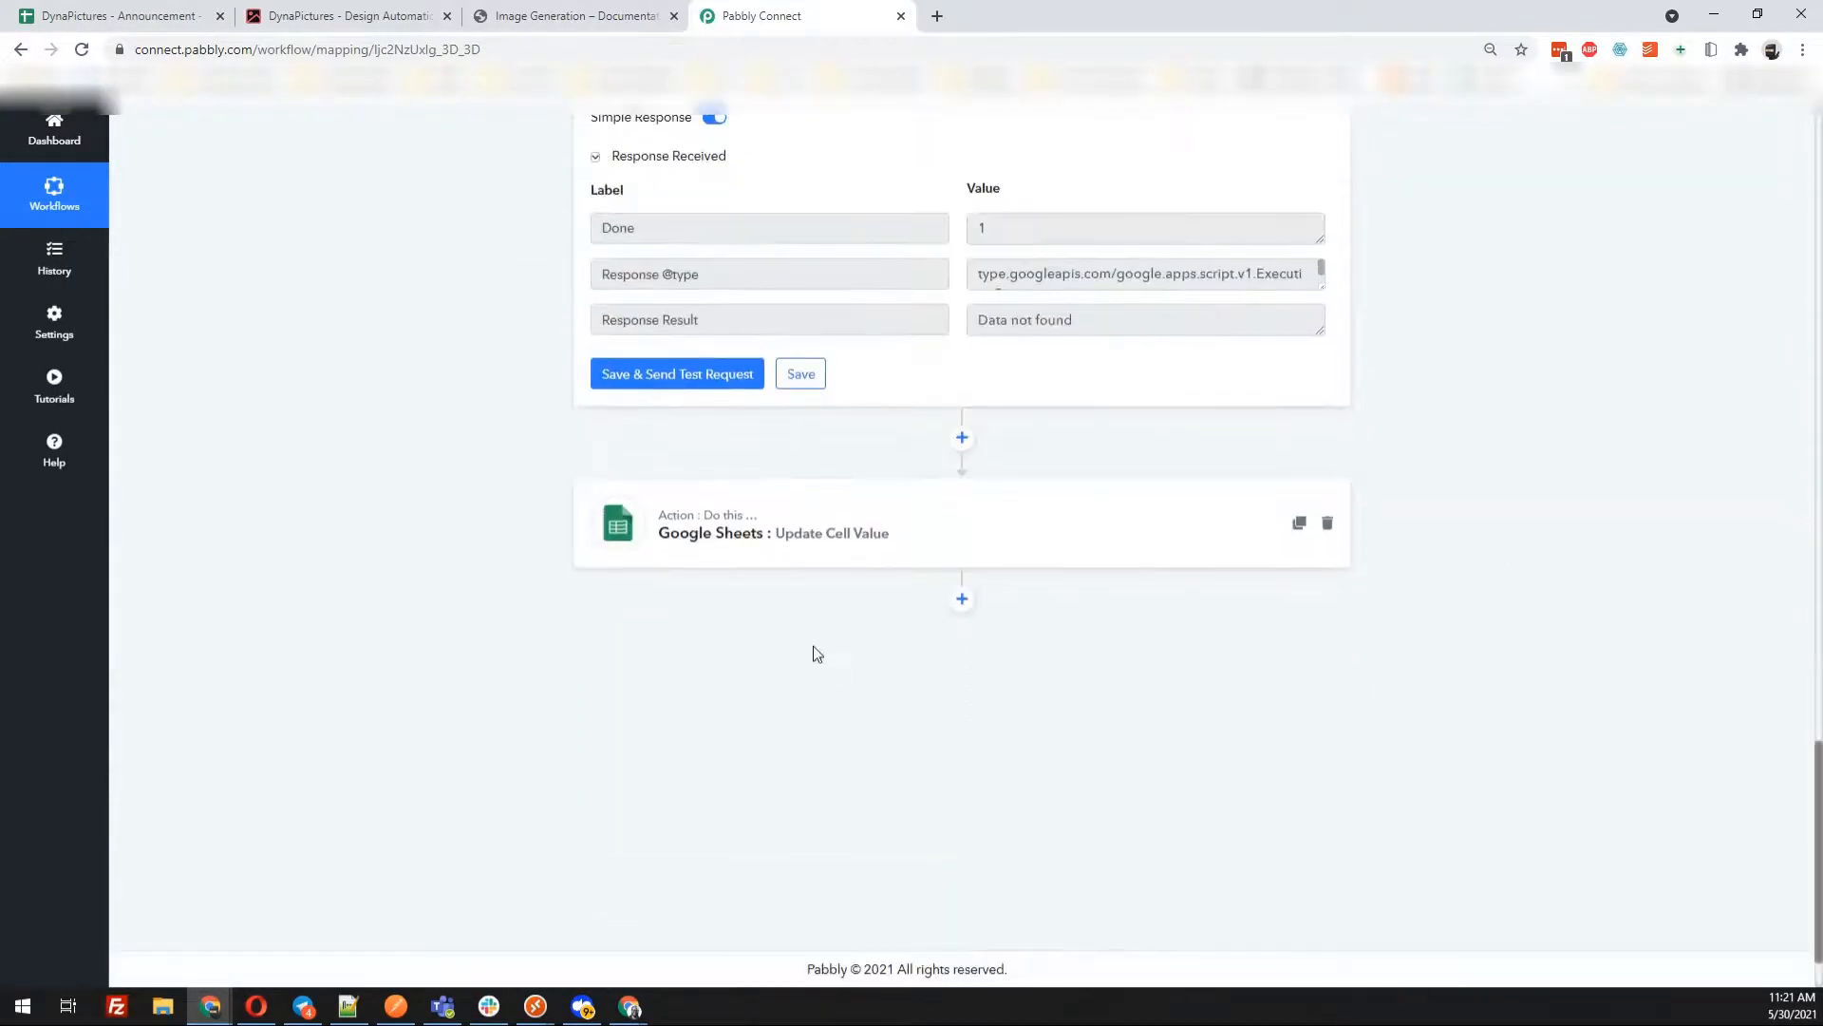
pyautogui.click(839, 538)
pyautogui.scroll(-4, 456, 538)
pyautogui.scroll(-2, 563, 584)
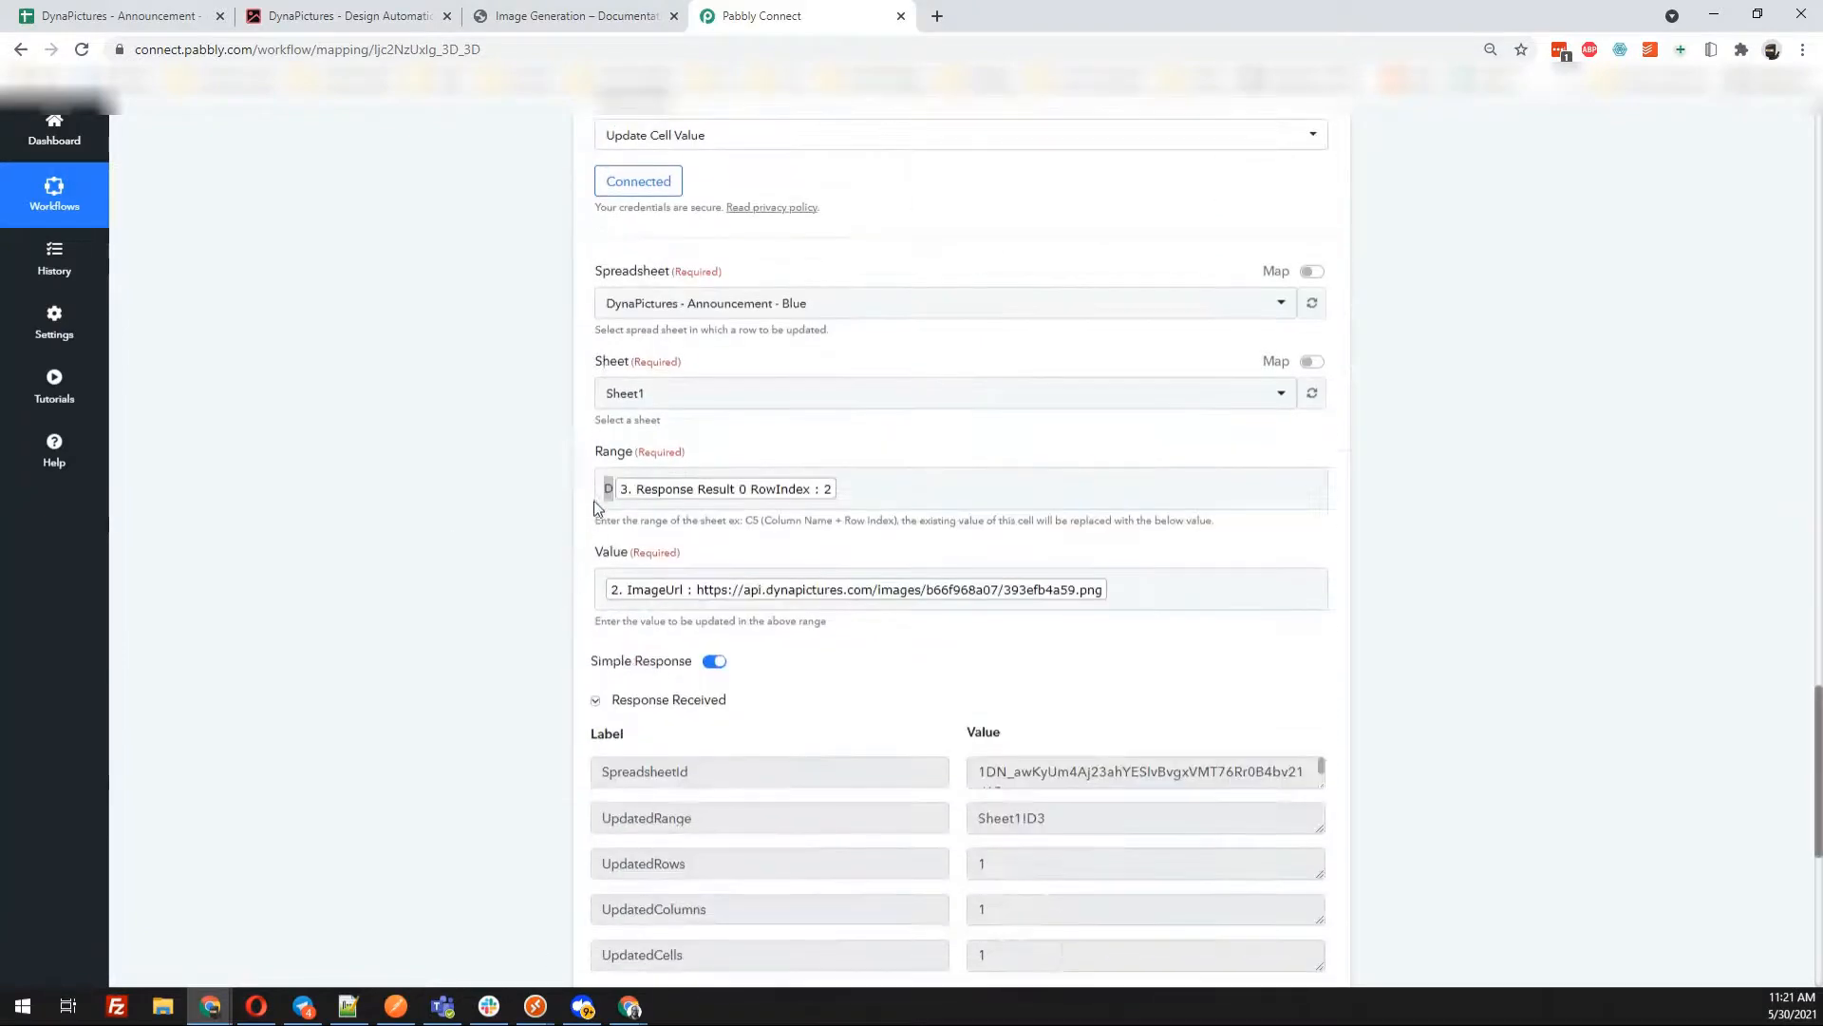
pyautogui.click(608, 501)
# Compare the Banner column D in the product spreadsheet with the update action's Range and ImageUrl value in Pabbly Connect
pyautogui.click(112, 11)
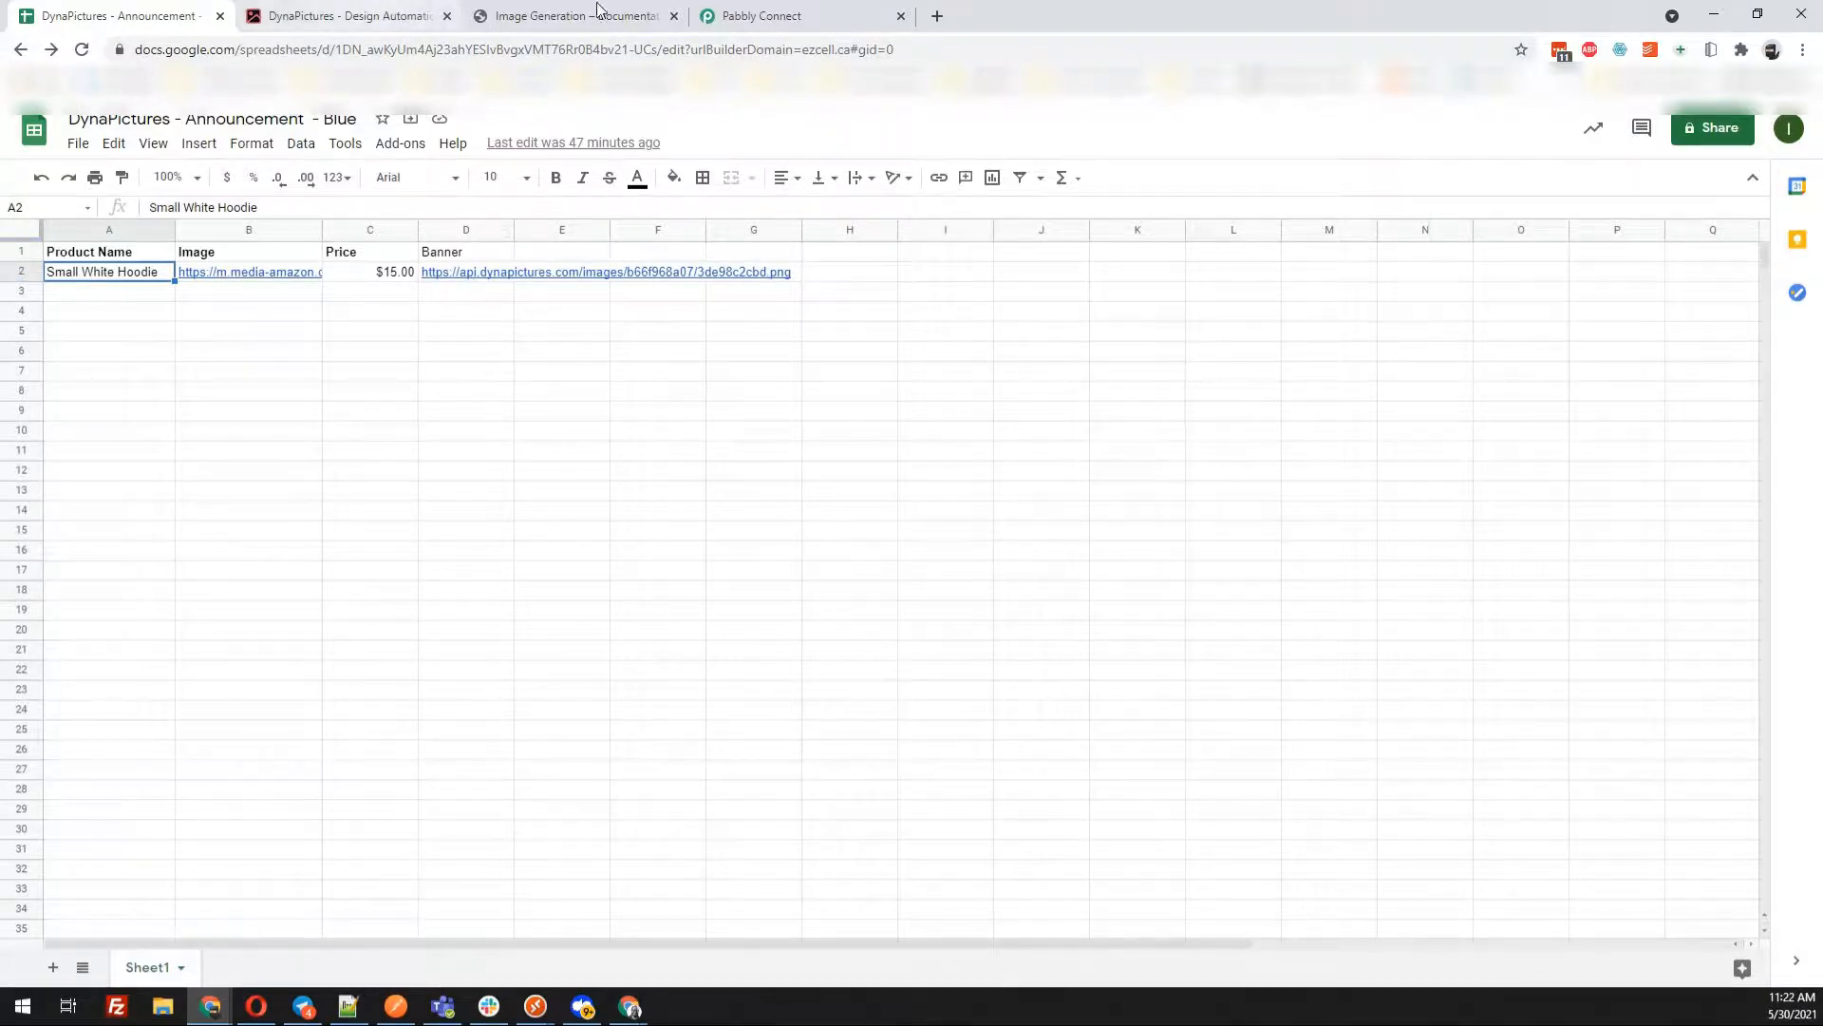
pyautogui.click(759, 15)
pyautogui.scroll(-1, 475, 495)
pyautogui.click(567, 363)
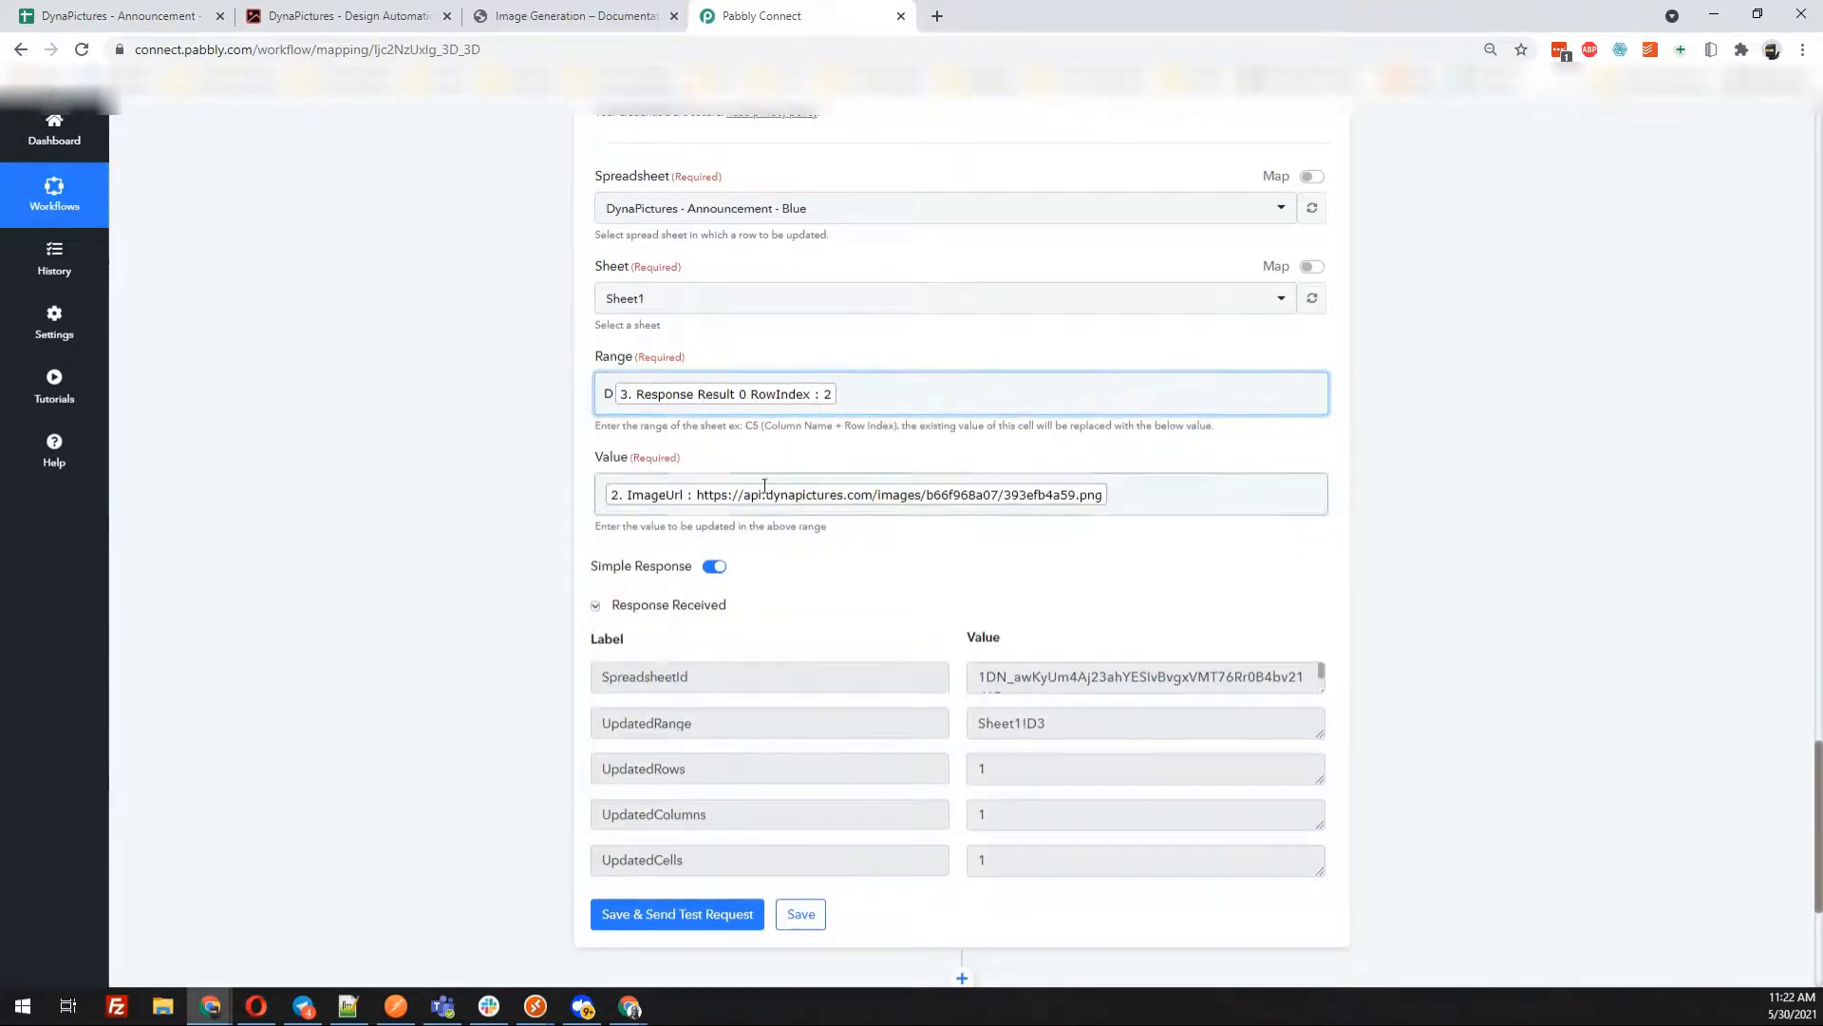
pyautogui.click(131, 10)
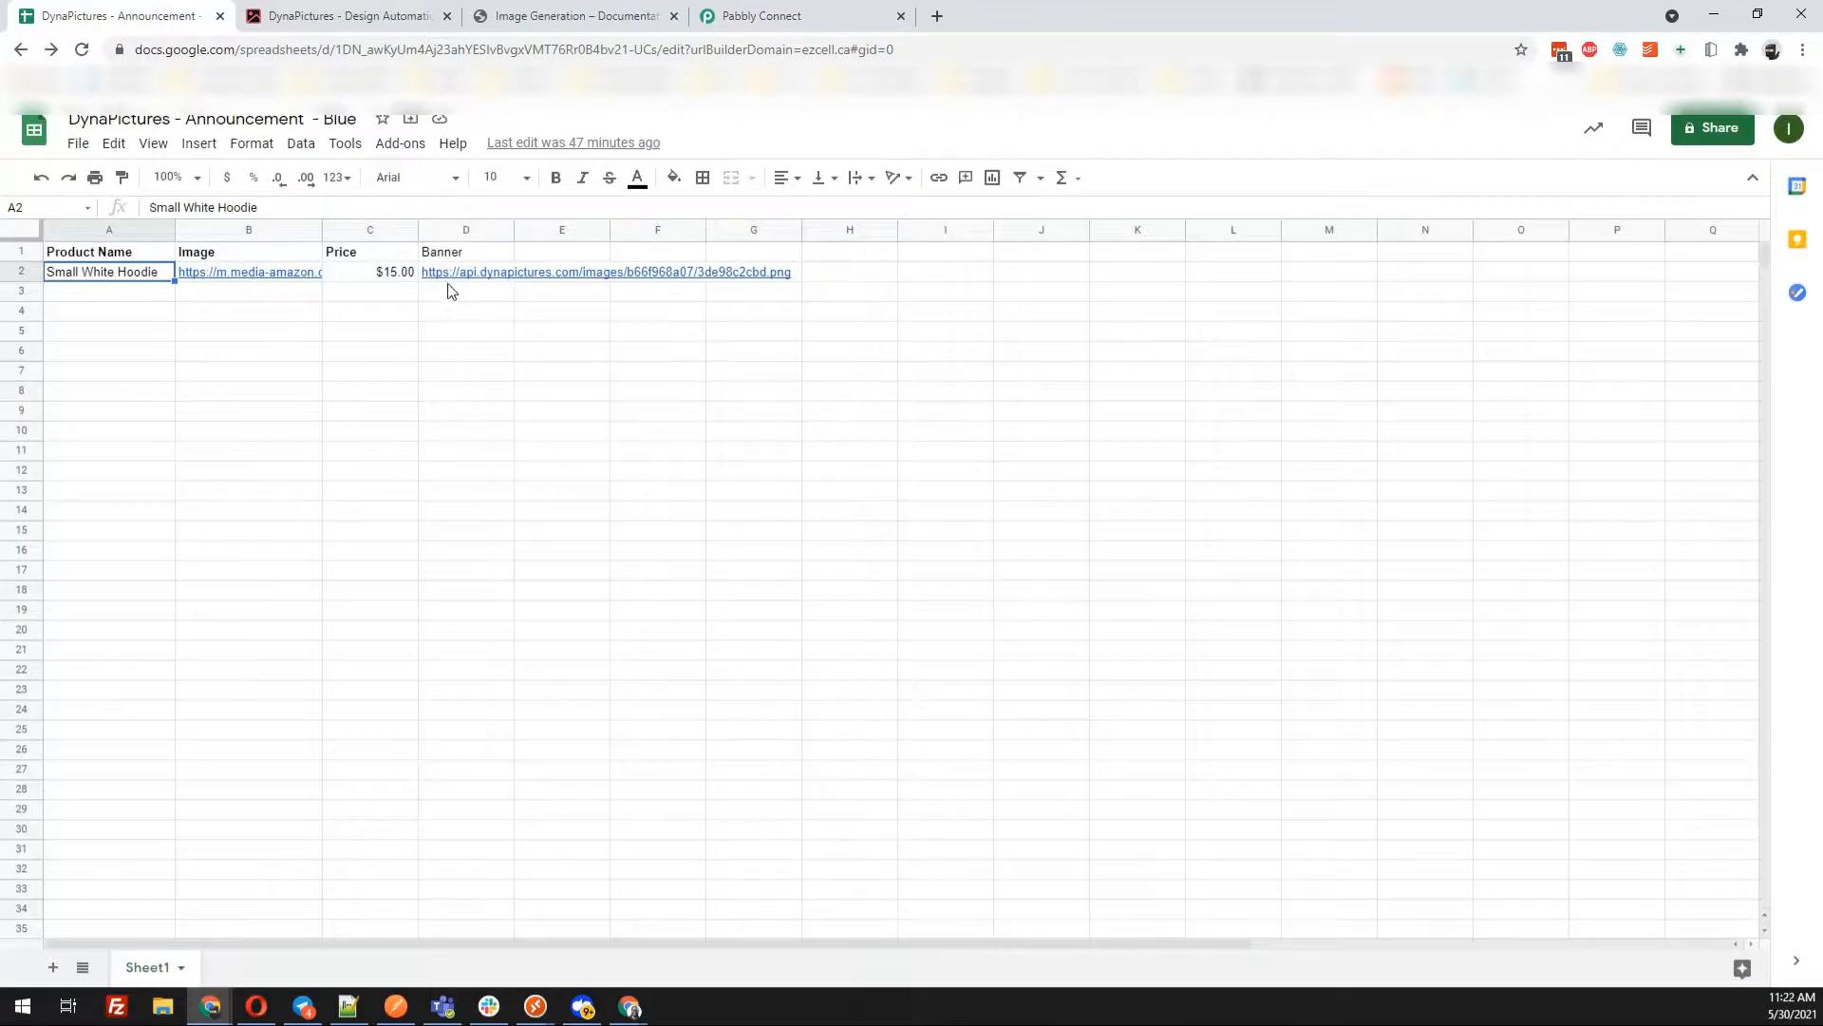
pyautogui.click(451, 274)
pyautogui.click(778, 16)
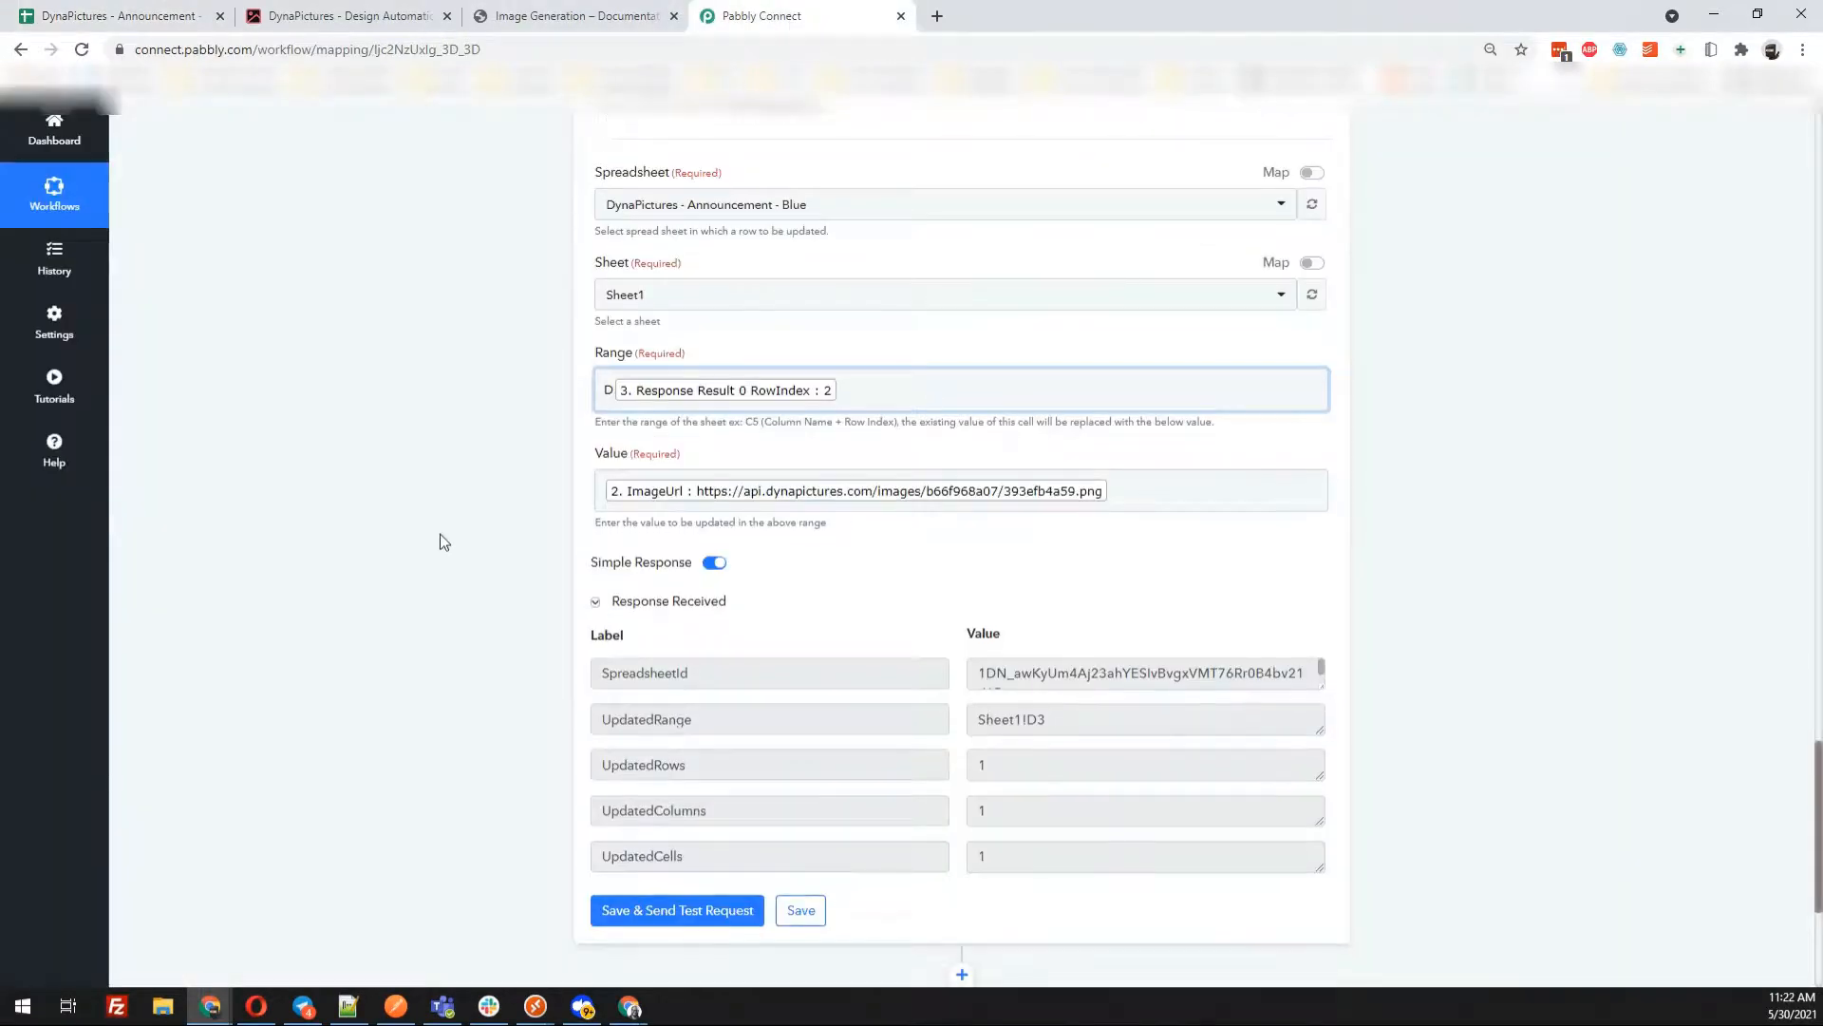
pyautogui.scroll(-4, 441, 541)
# Copy the Medium White Hoodie line from the Notepad++ product list and paste it into row 3 of the product spreadsheet
pyautogui.click(181, 13)
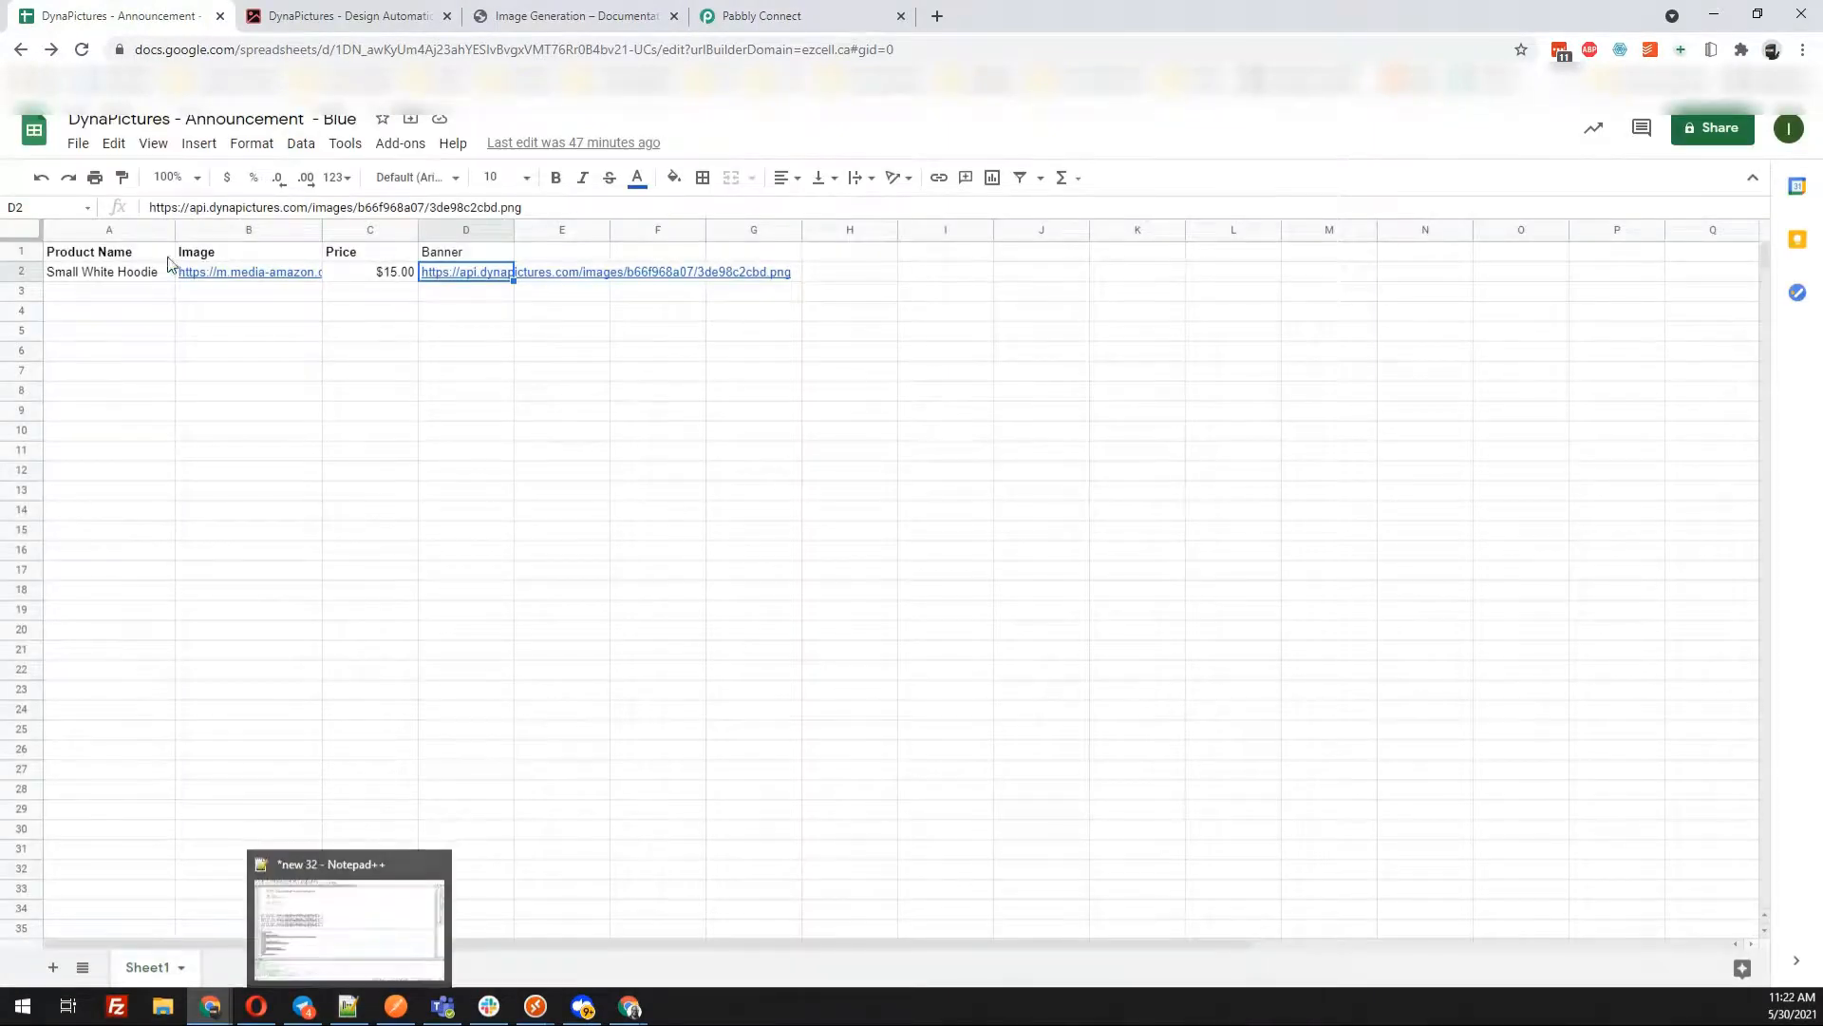
pyautogui.click(249, 371)
pyautogui.click(140, 293)
pyautogui.click(347, 1009)
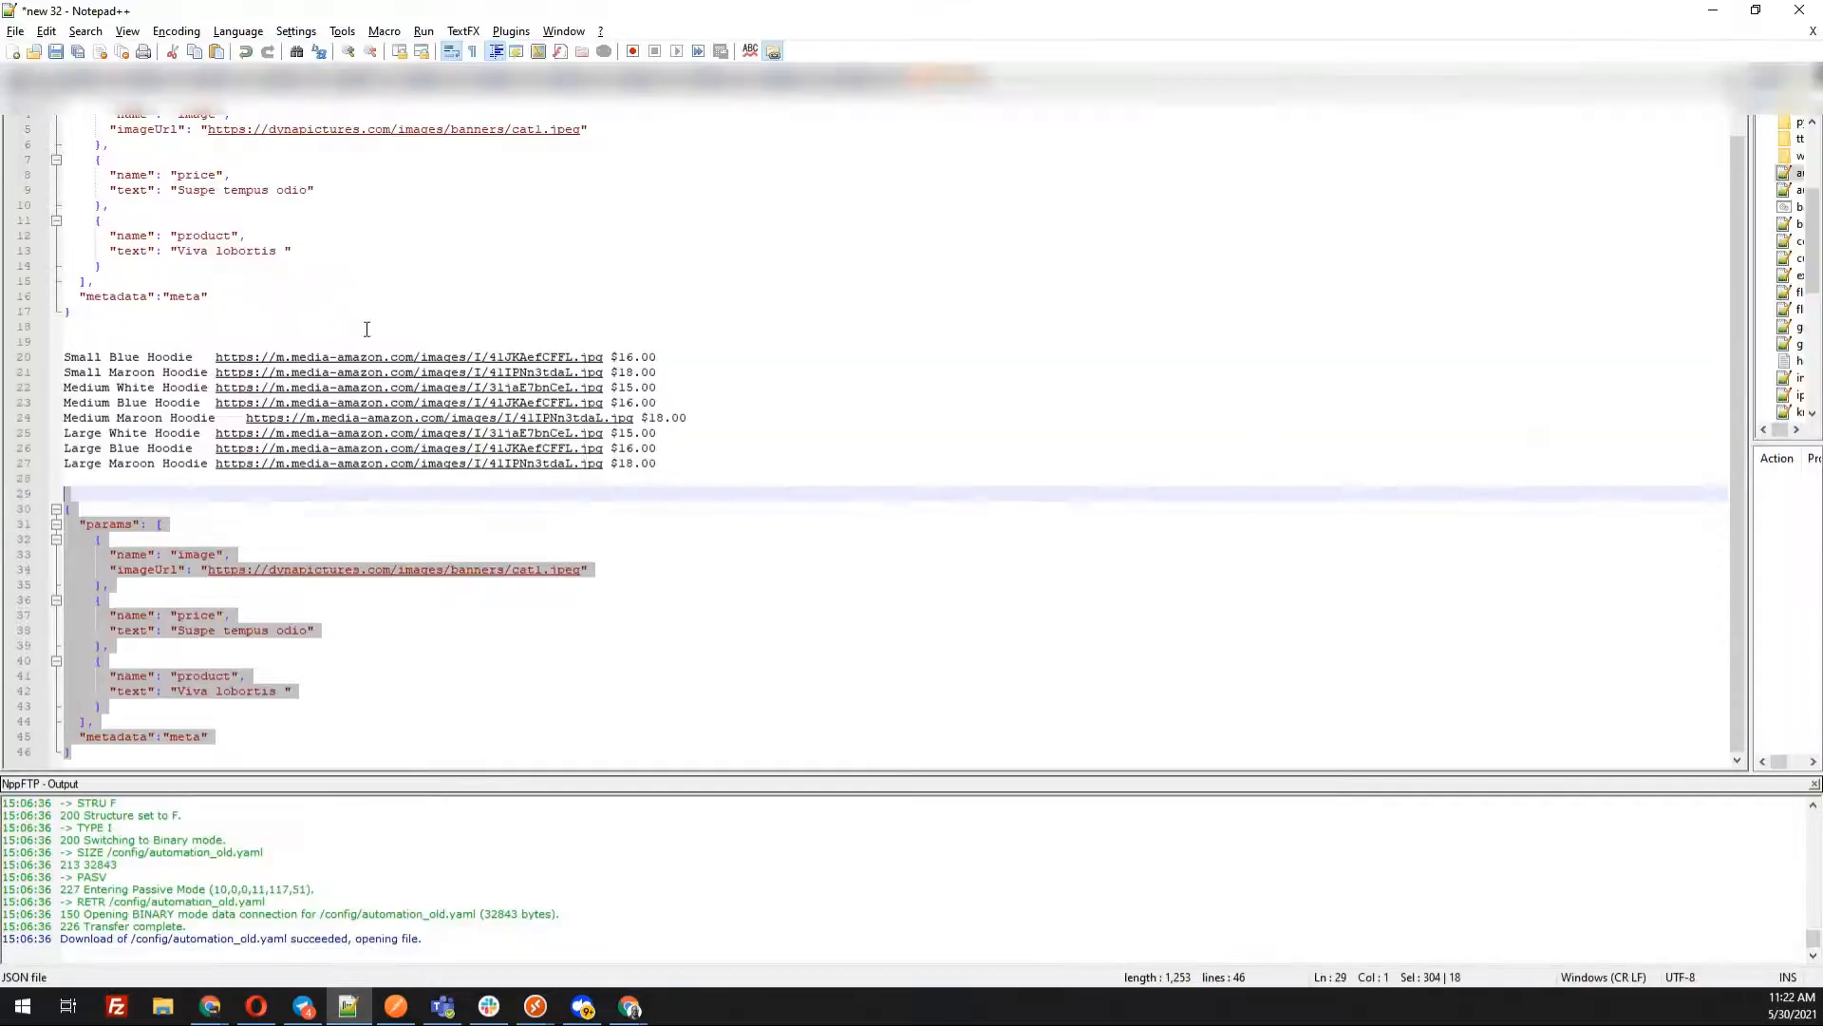
pyautogui.moveTo(65, 390); pyautogui.dragTo(721, 394)
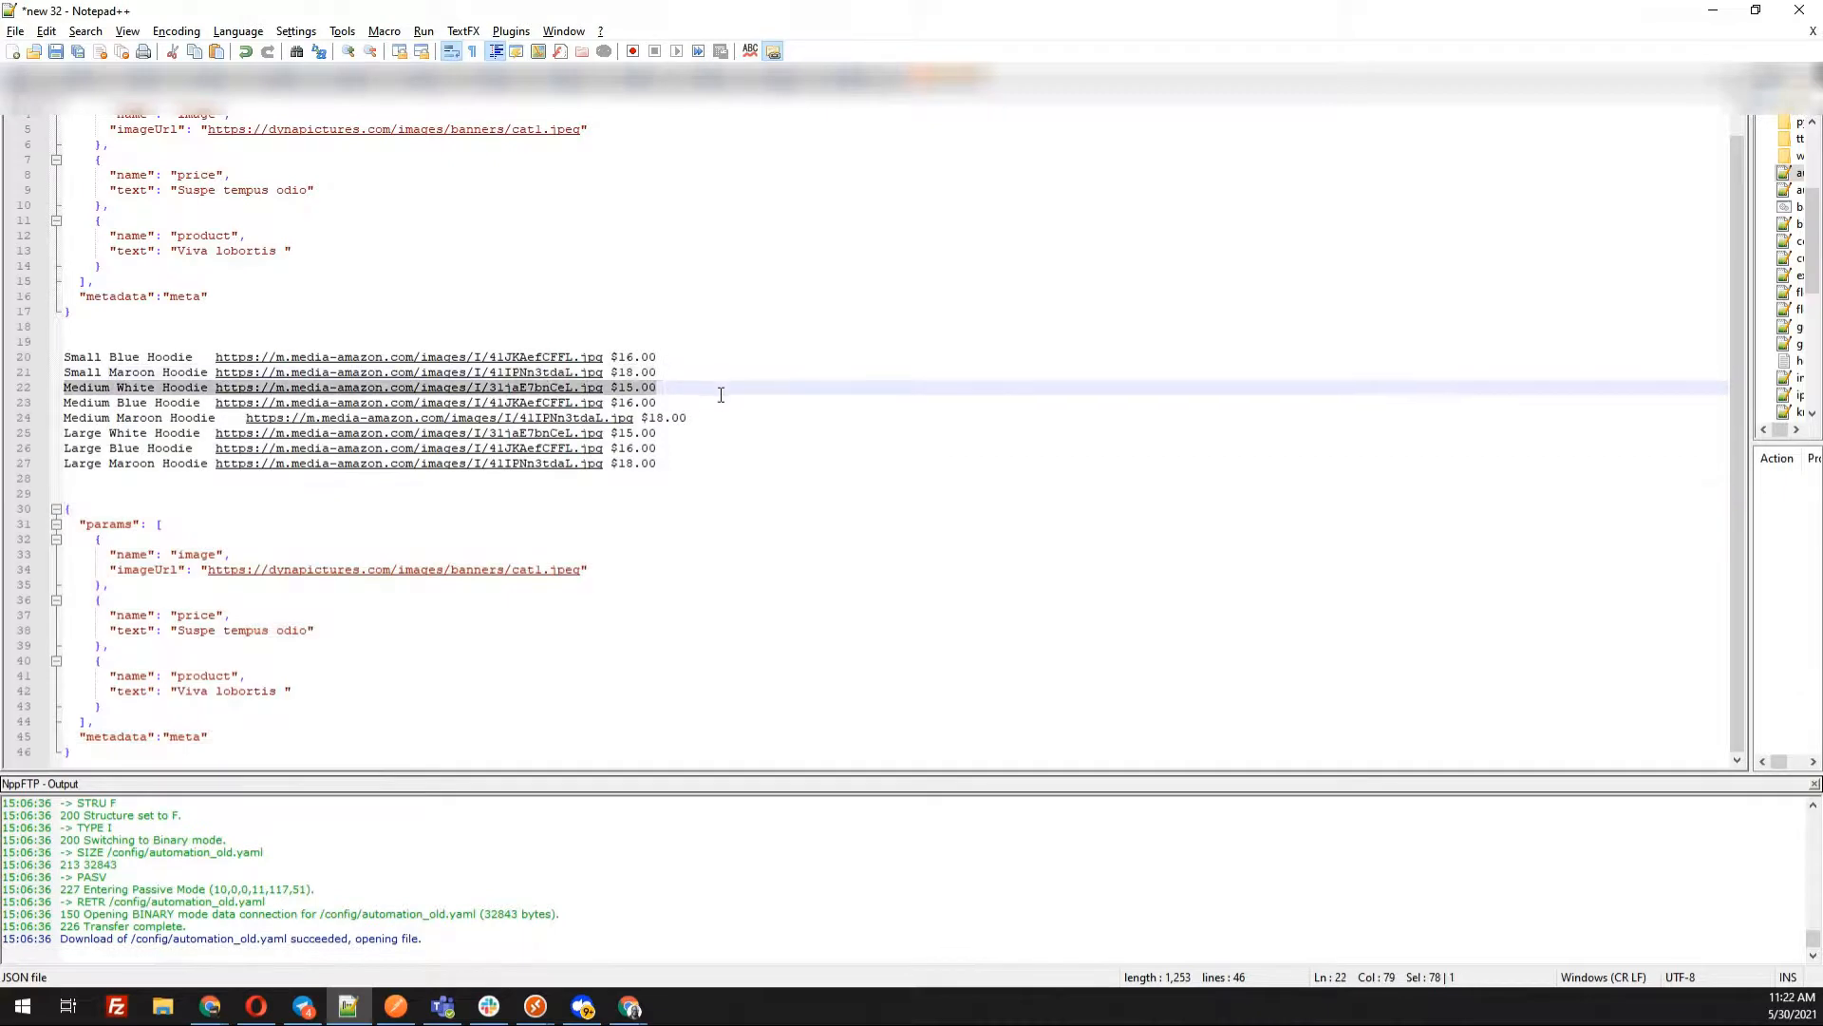
pyautogui.click(1715, 10)
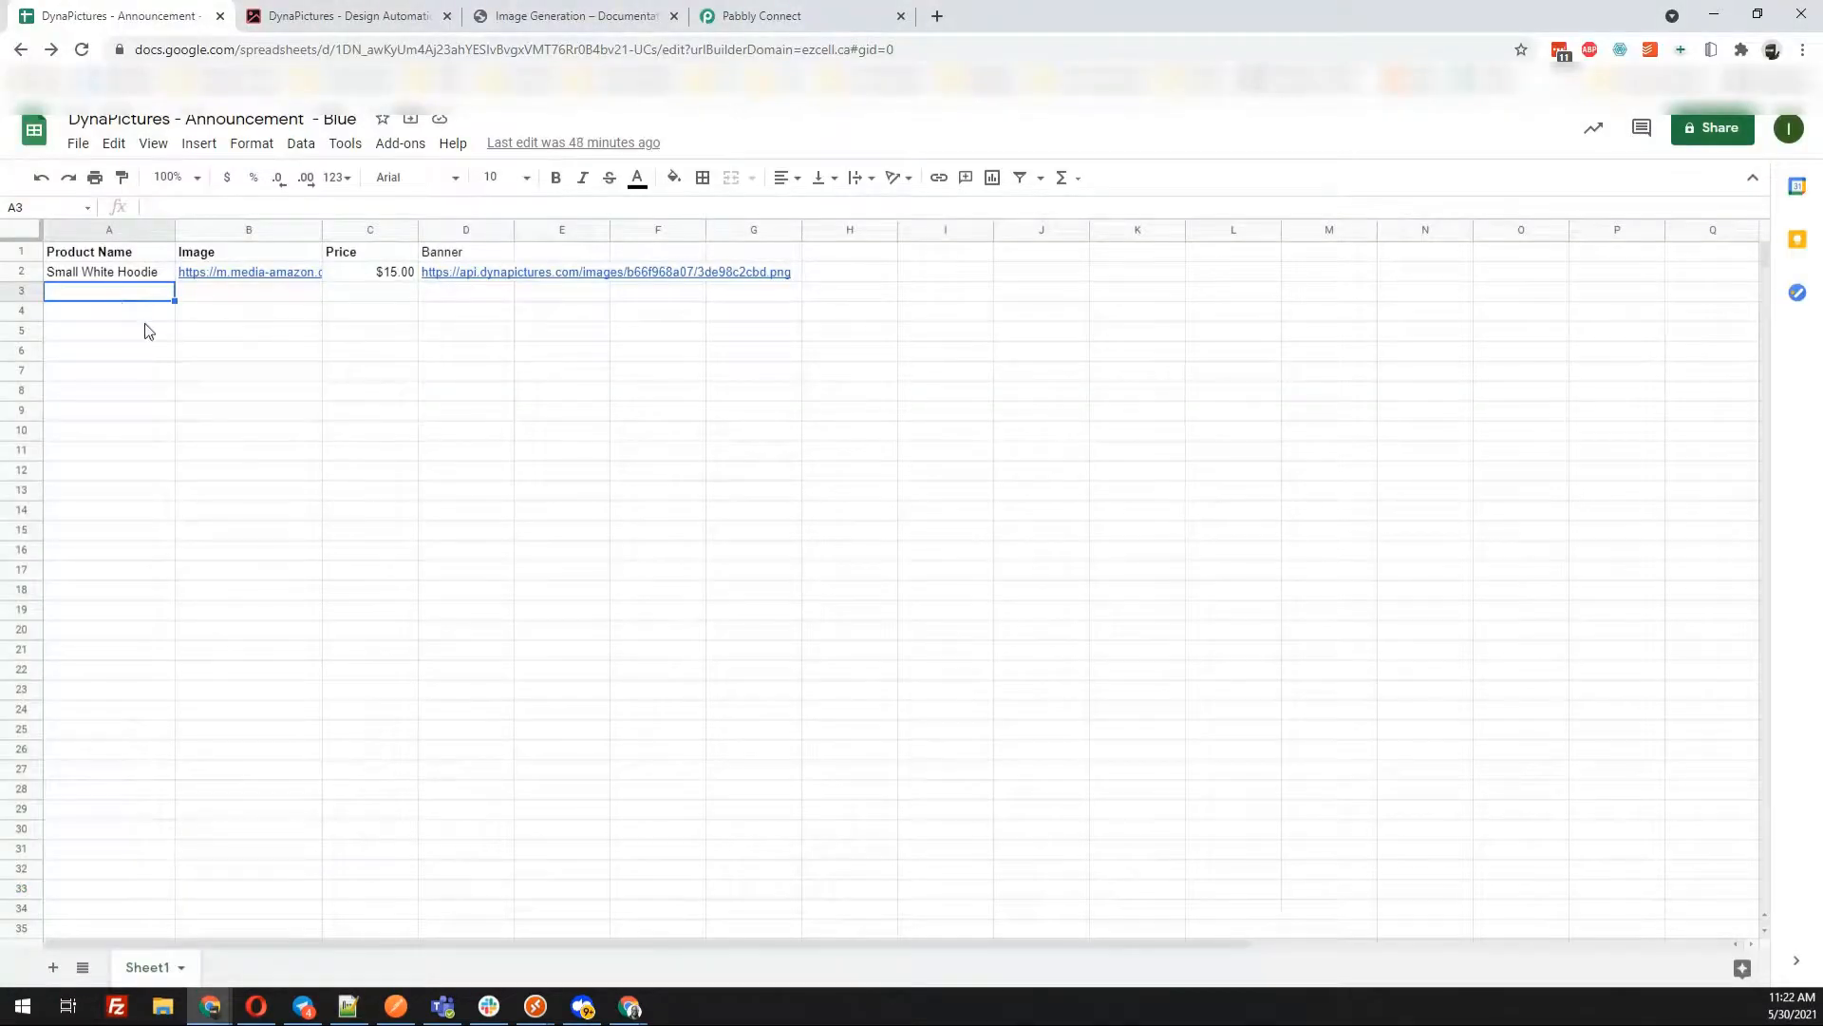
pyautogui.hotkey('ctrl', 'v')
# Copy the Large Blue Hoodie line from the Notepad++ list and paste it into row 4 of the product spreadsheet
pyautogui.click(134, 314)
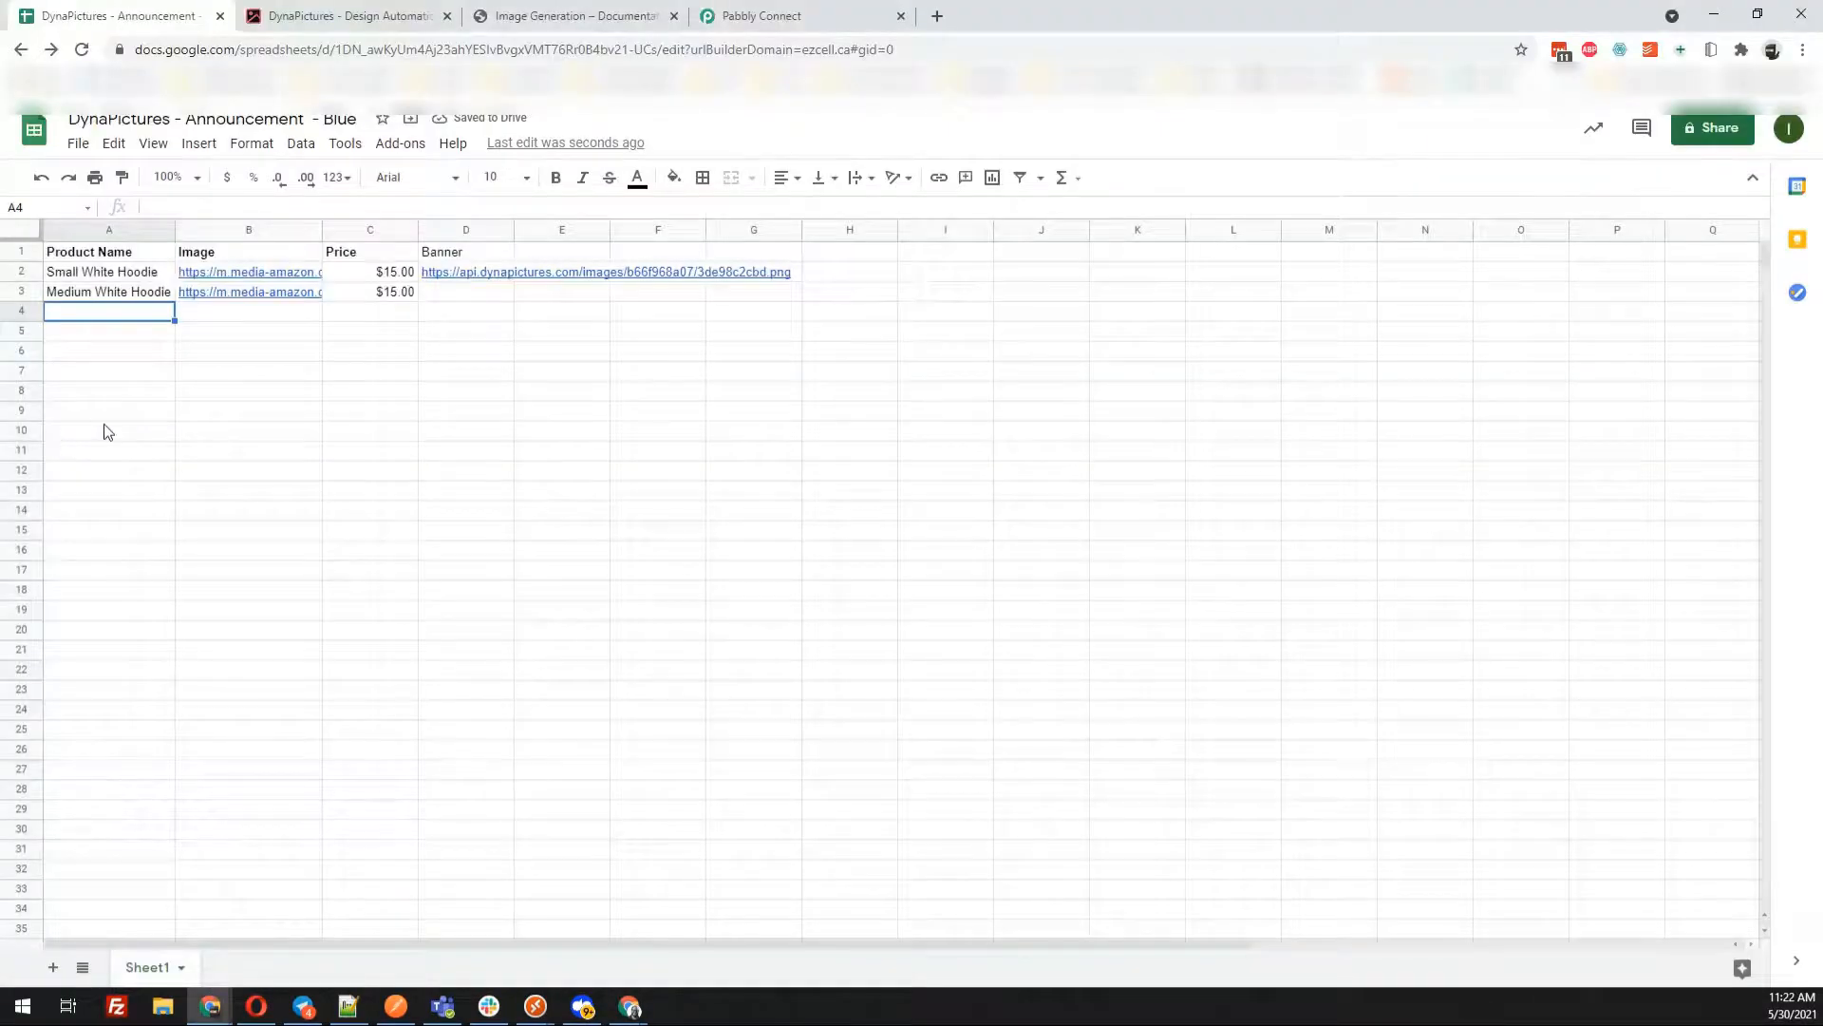
pyautogui.hotkey('alt', 'Tab')
pyautogui.moveTo(64, 433); pyautogui.dragTo(33, 456)
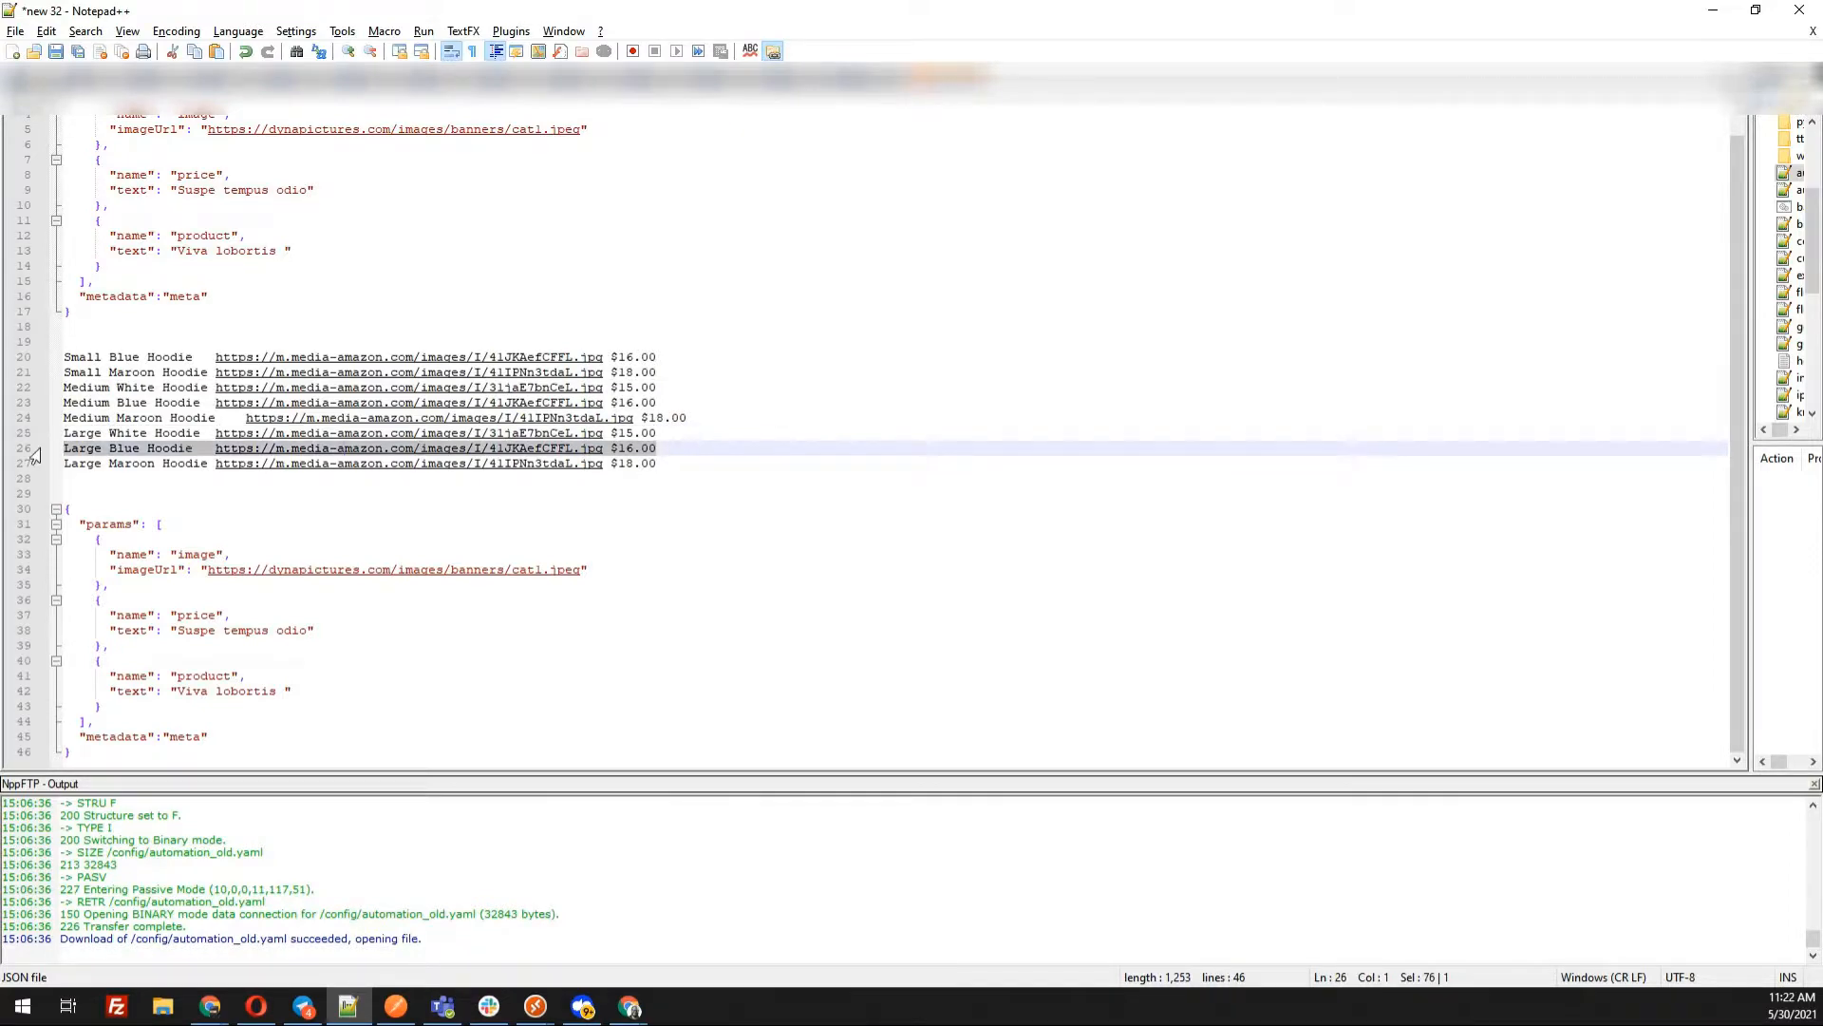
pyautogui.hotkey('alt', 'Tab')
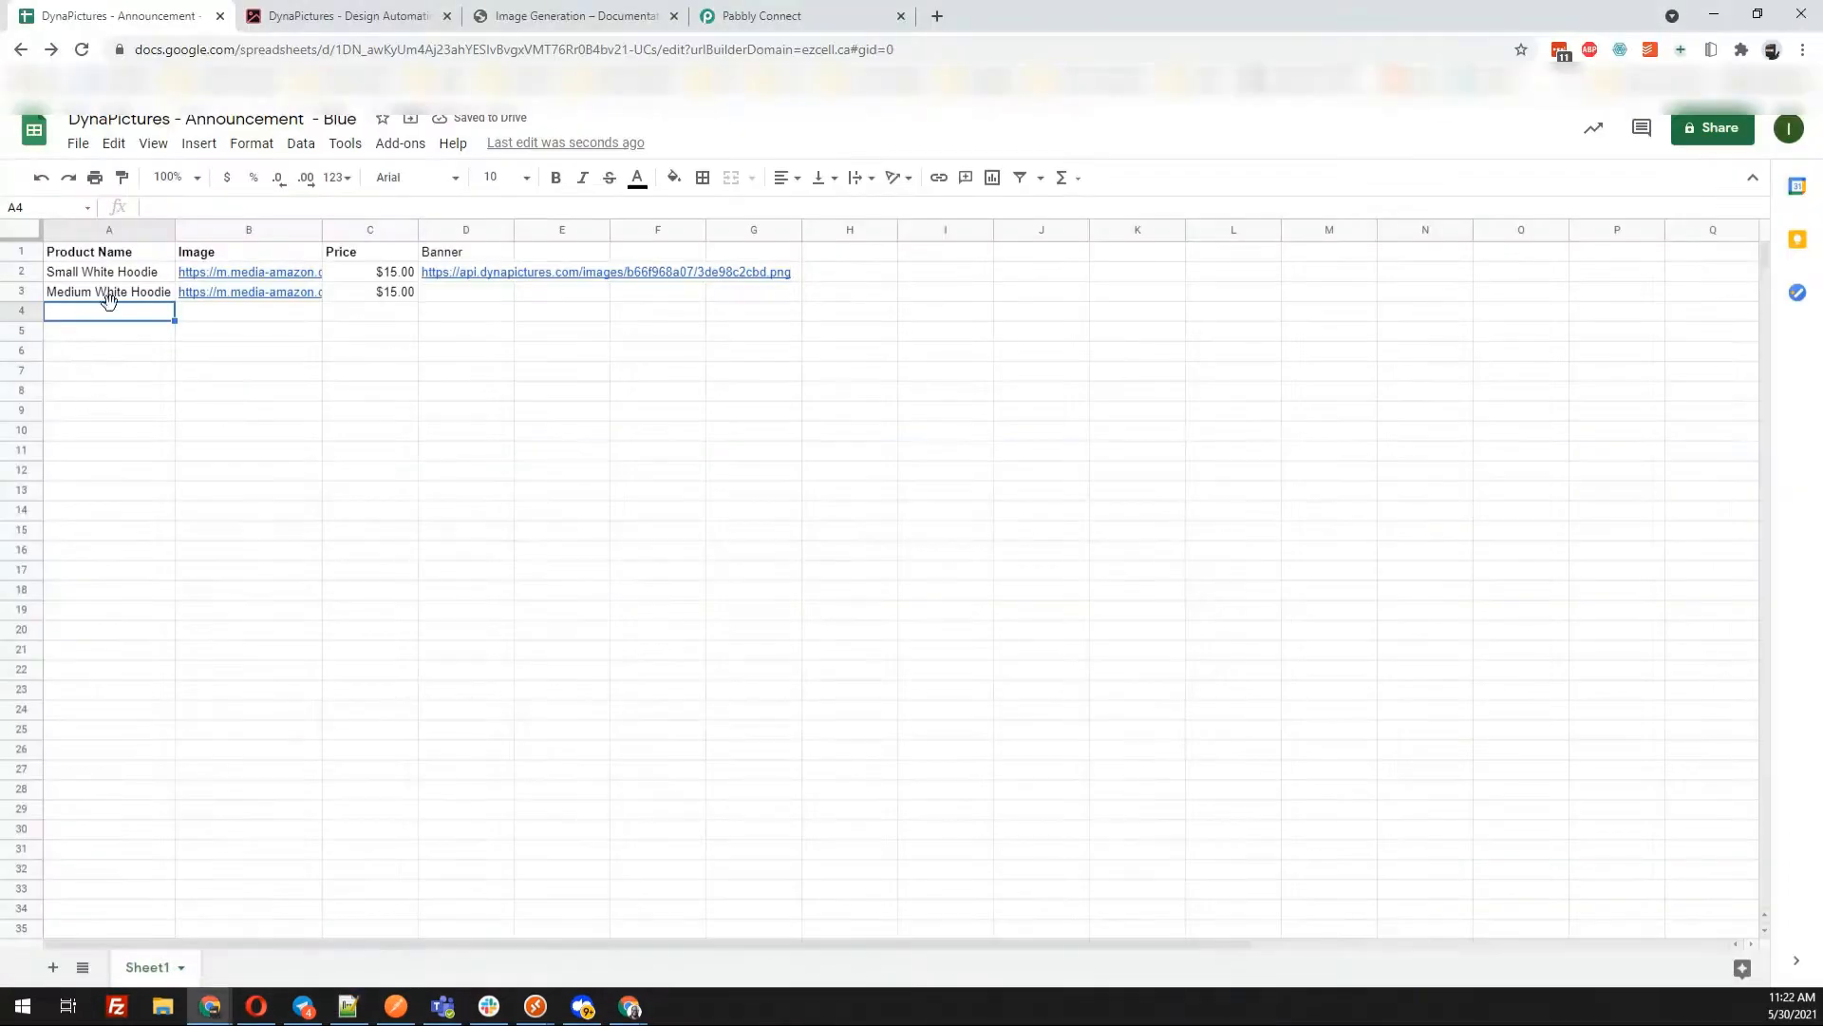
pyautogui.hotkey('ctrl', 'v')
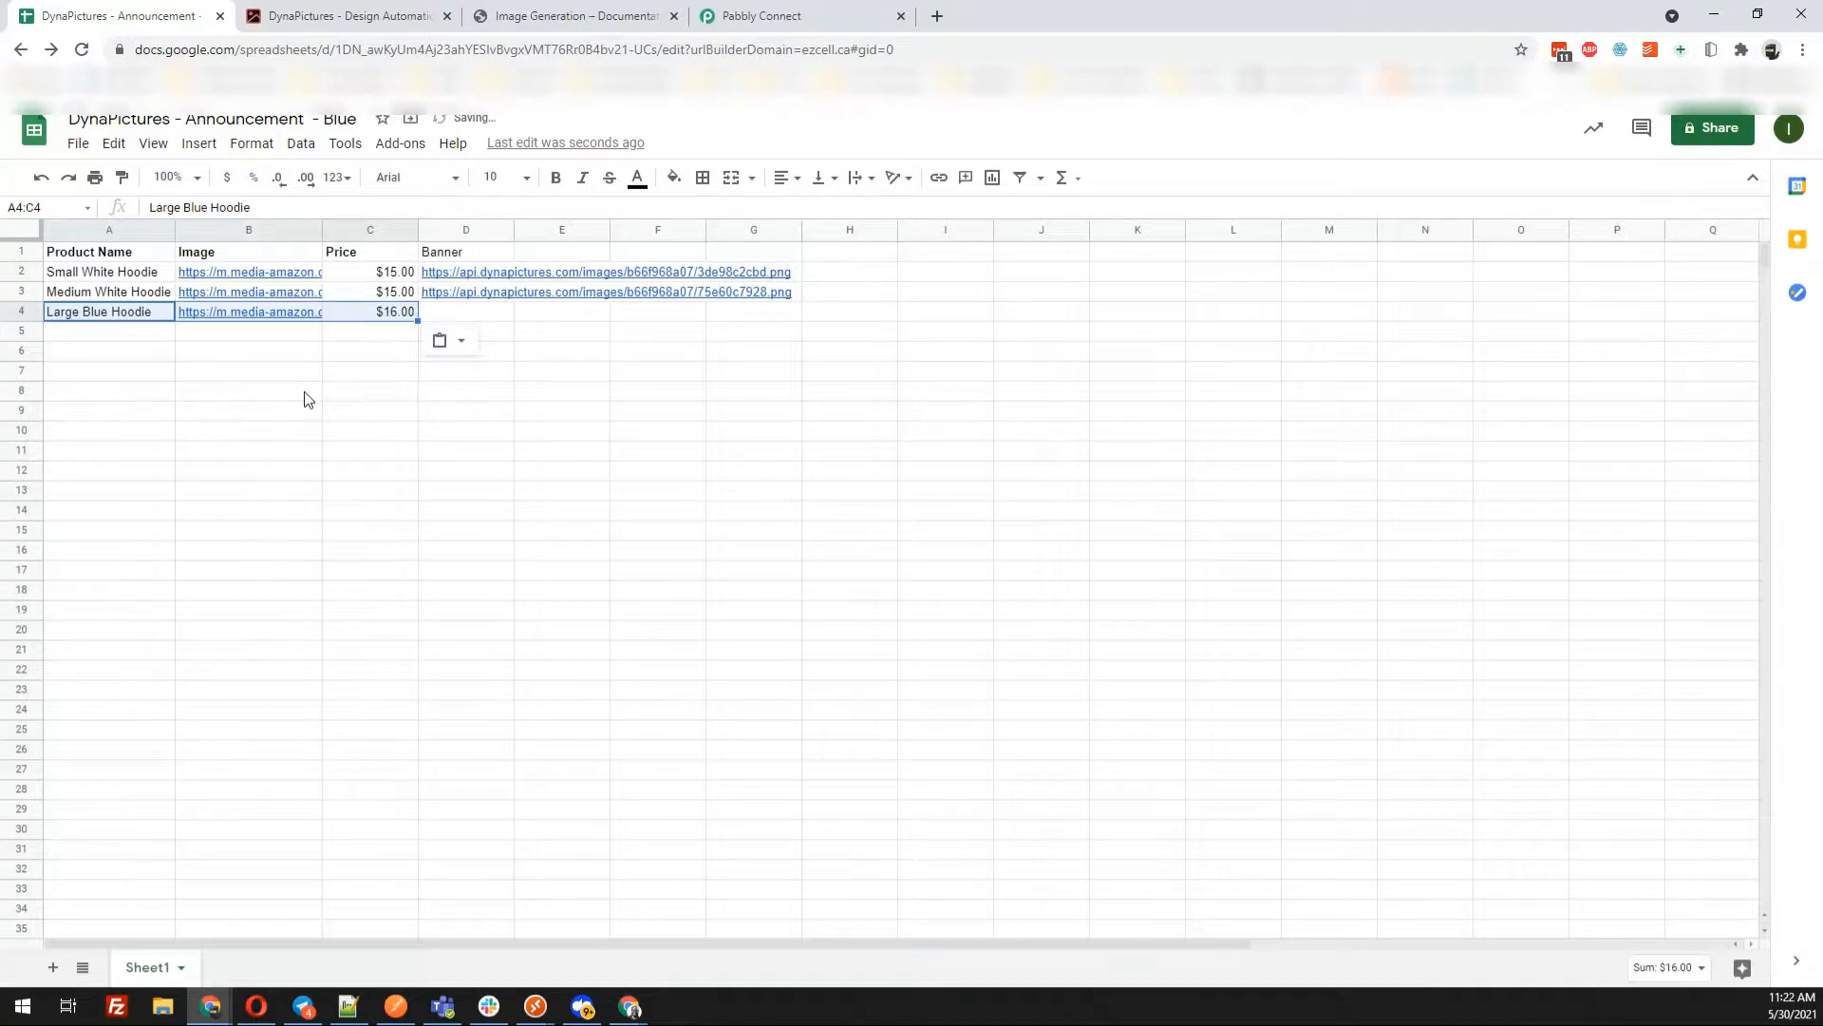
pyautogui.click(302, 395)
# Open the generated banner link in the Large Blue Hoodie row and view the image
pyautogui.moveTo(470, 298)
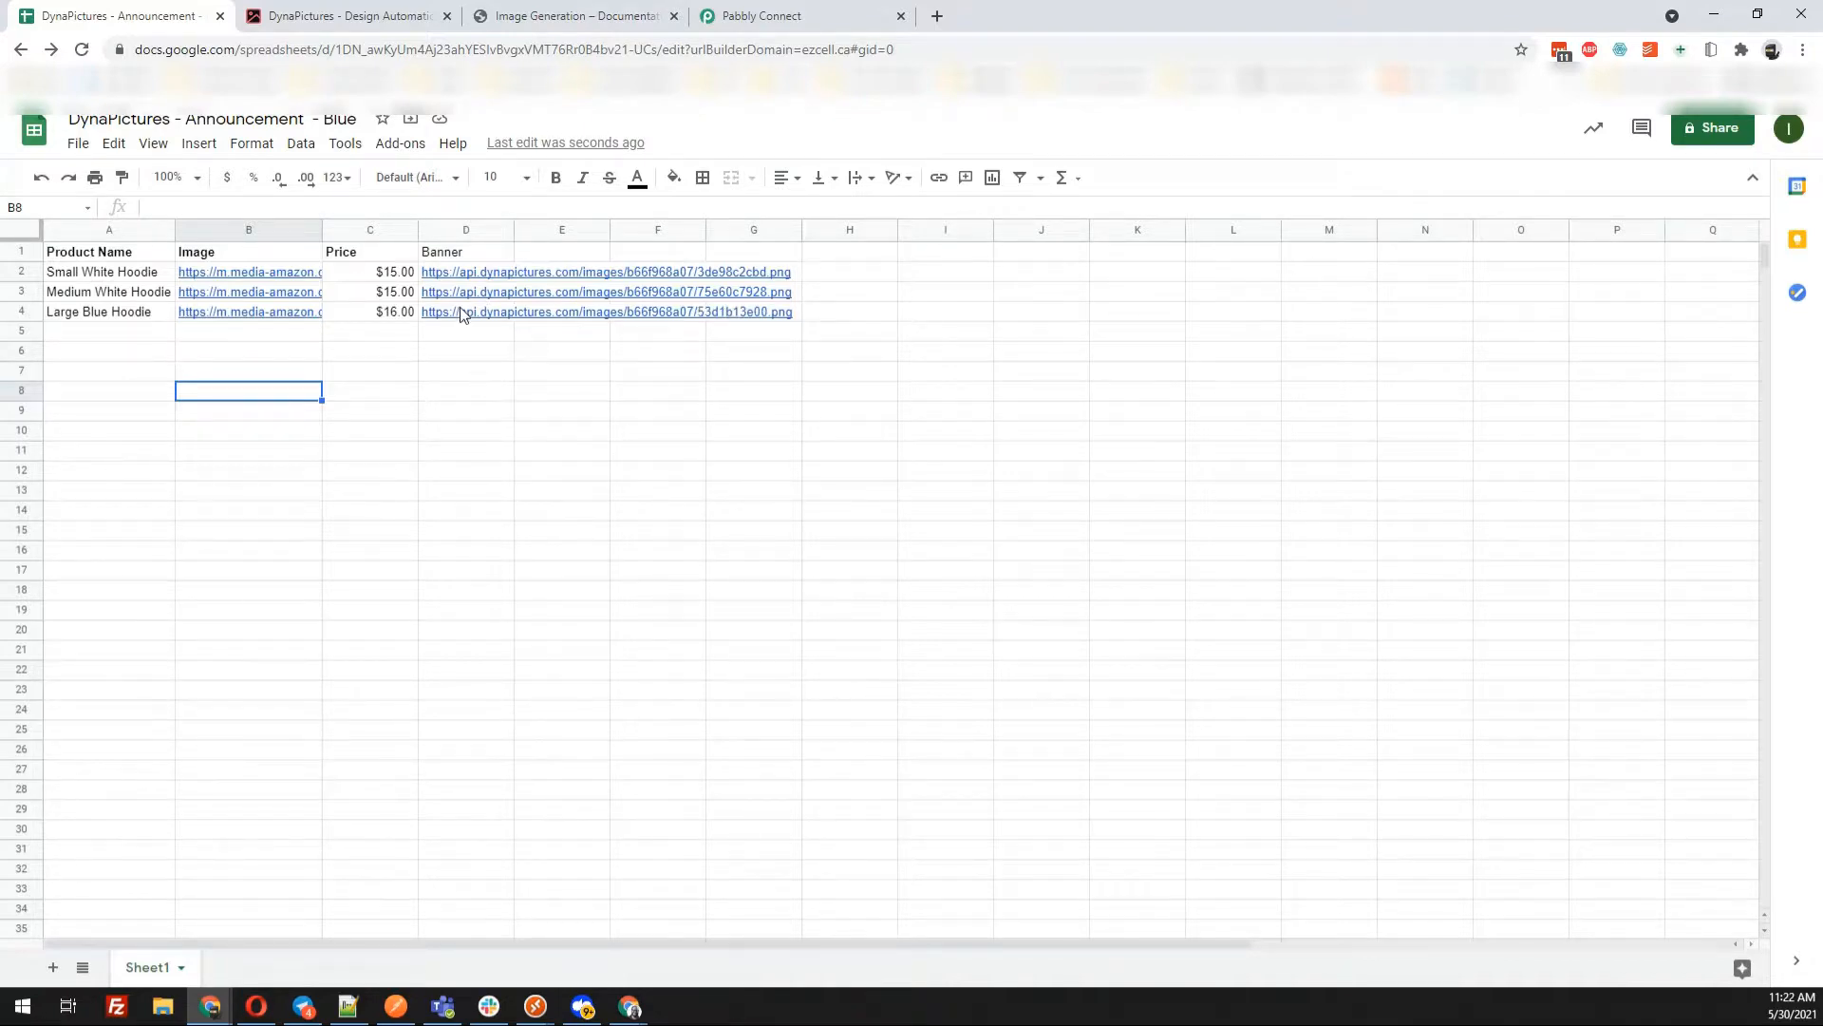
pyautogui.click(463, 324)
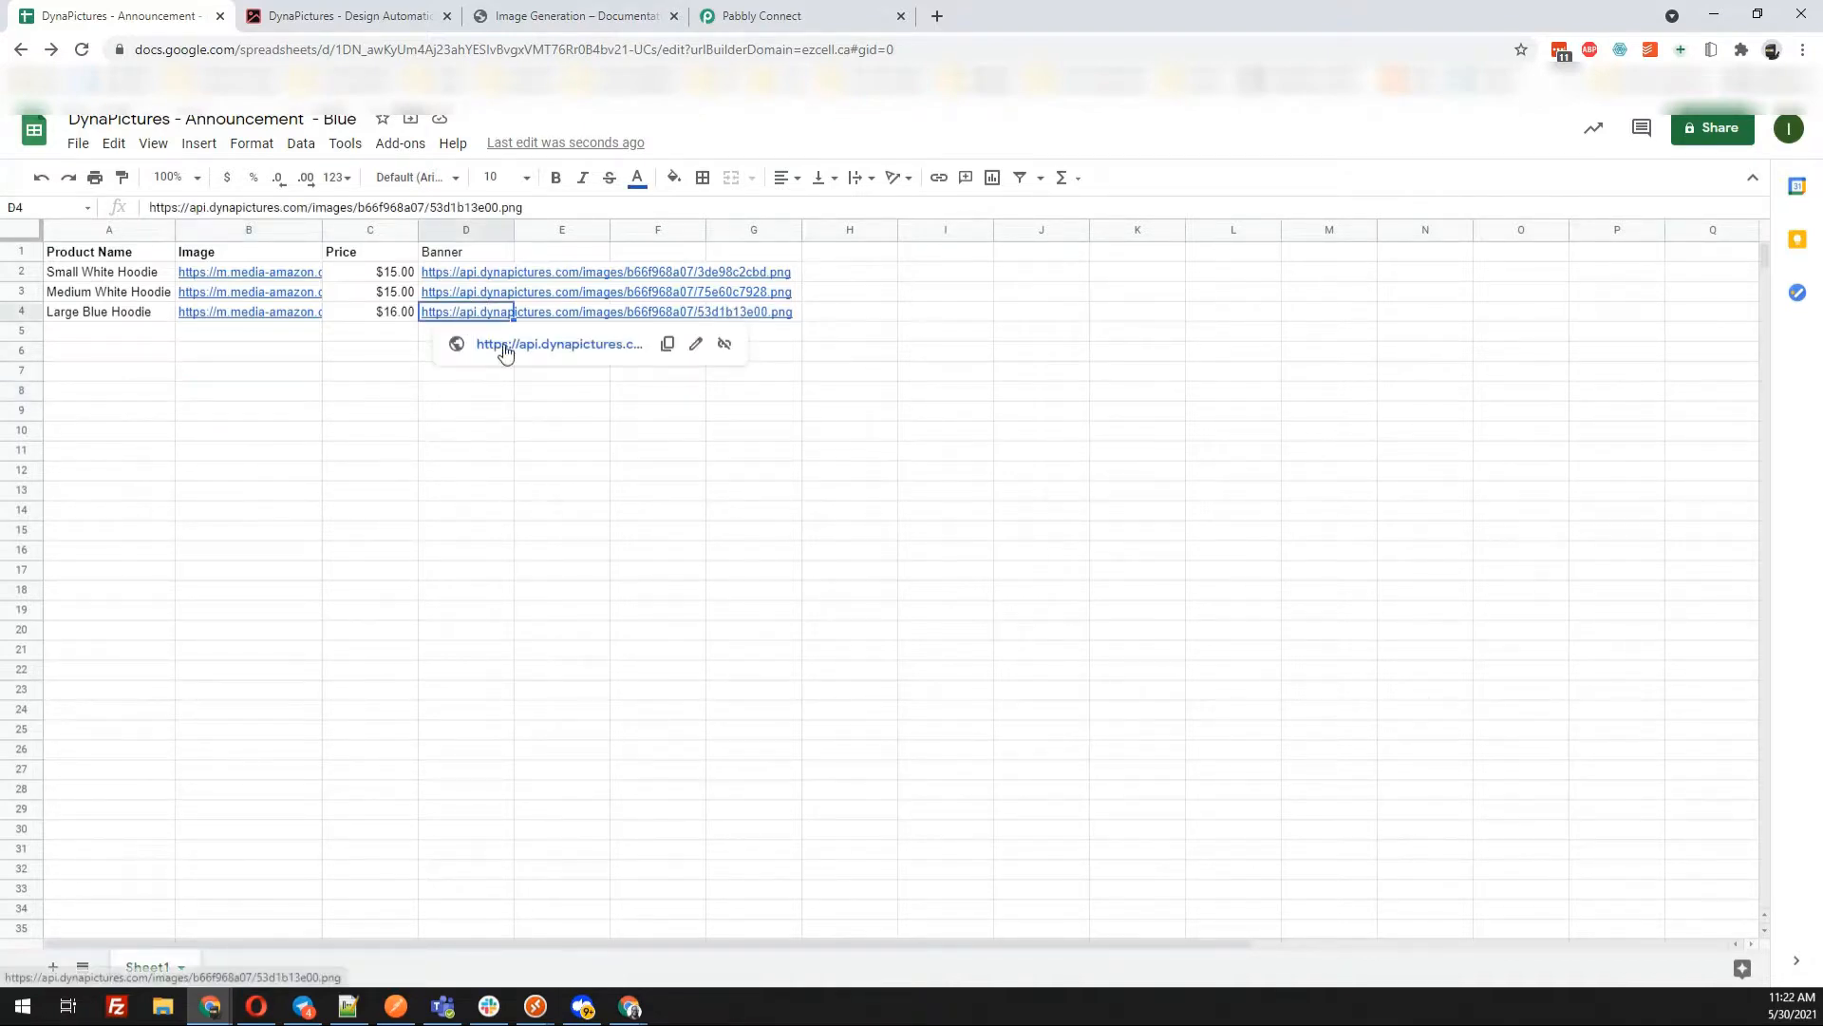
pyautogui.click(504, 345)
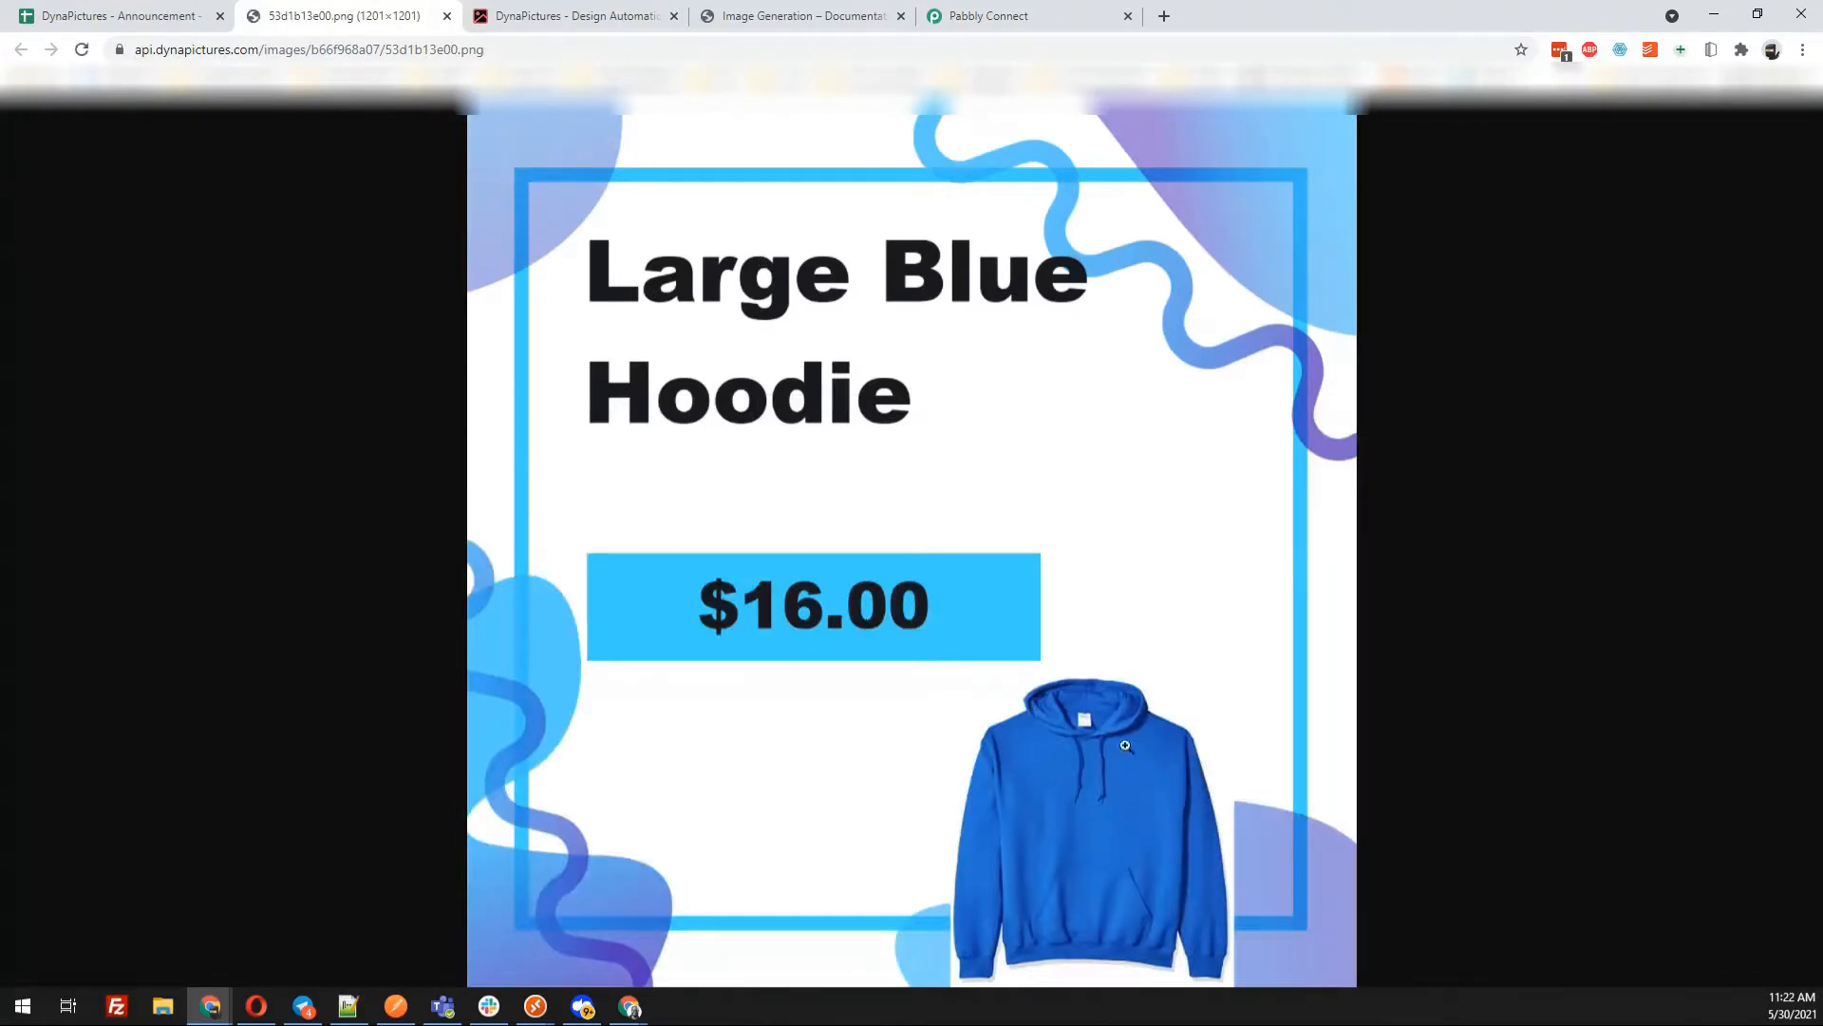
# Return to the product spreadsheet and check the Large Blue Hoodie row's image link and price against the banner
pyautogui.click(178, 9)
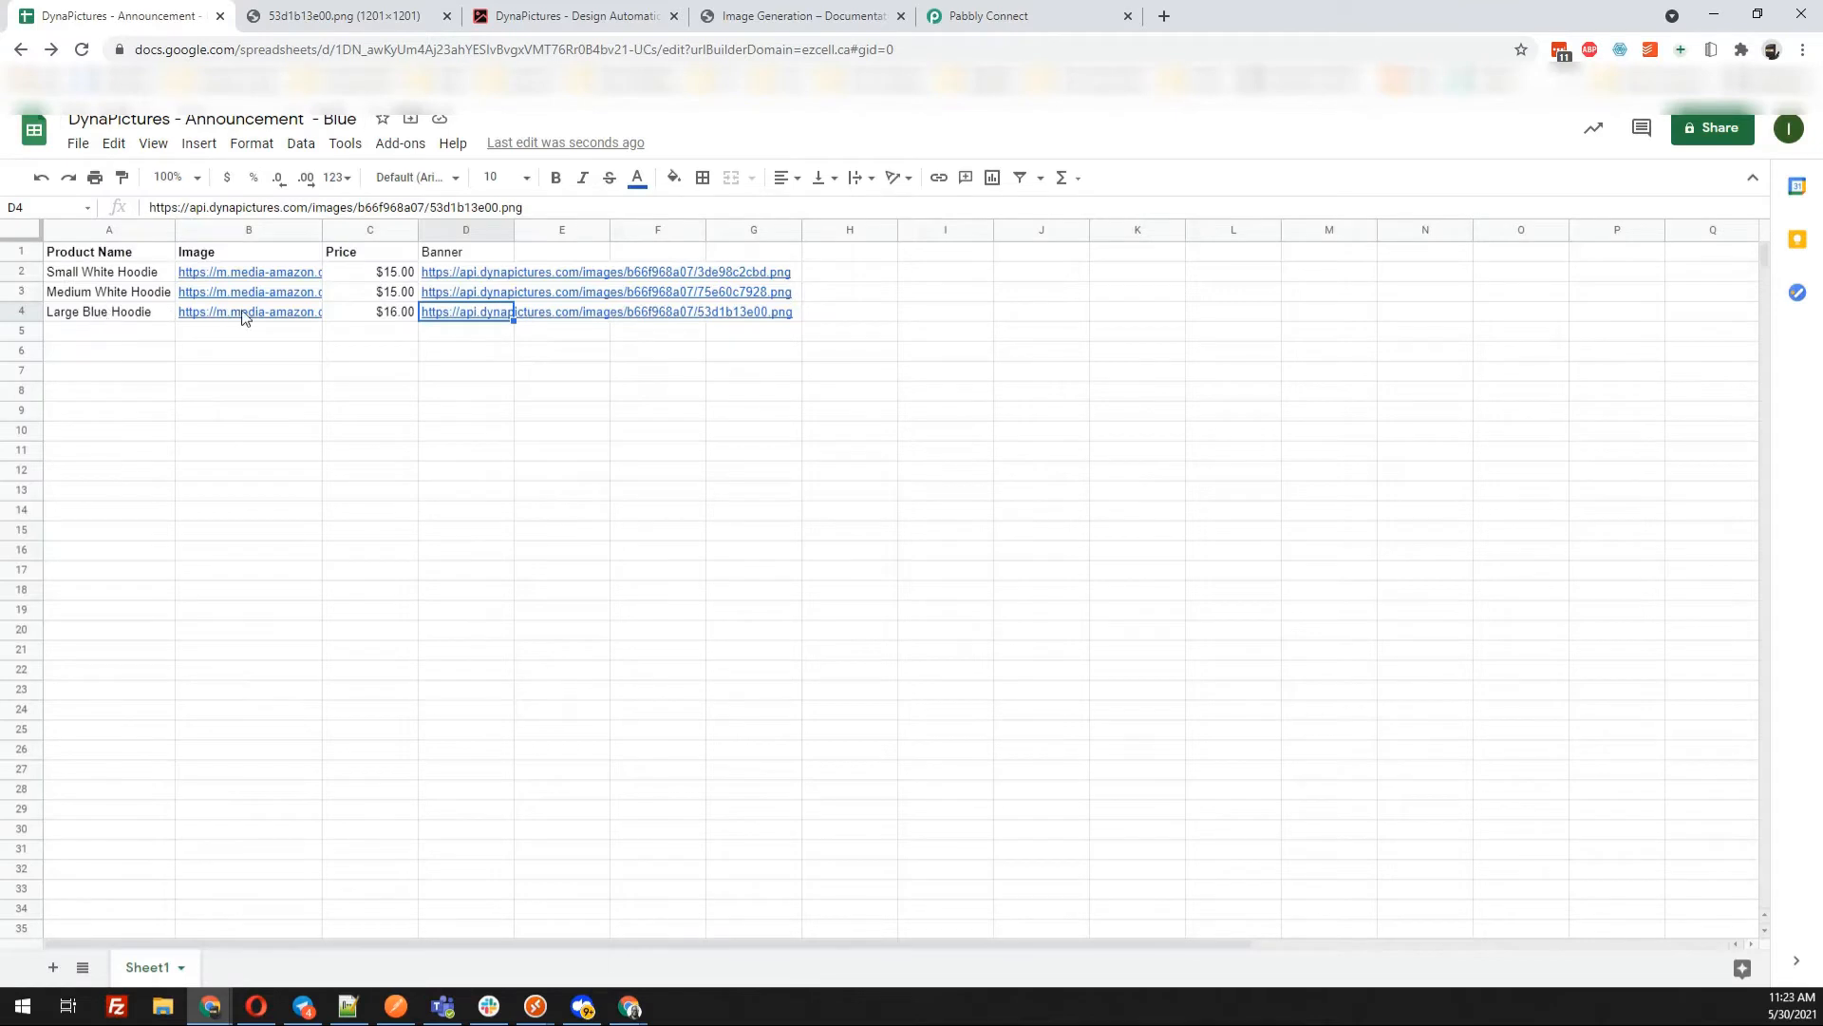
pyautogui.click(243, 317)
pyautogui.click(395, 319)
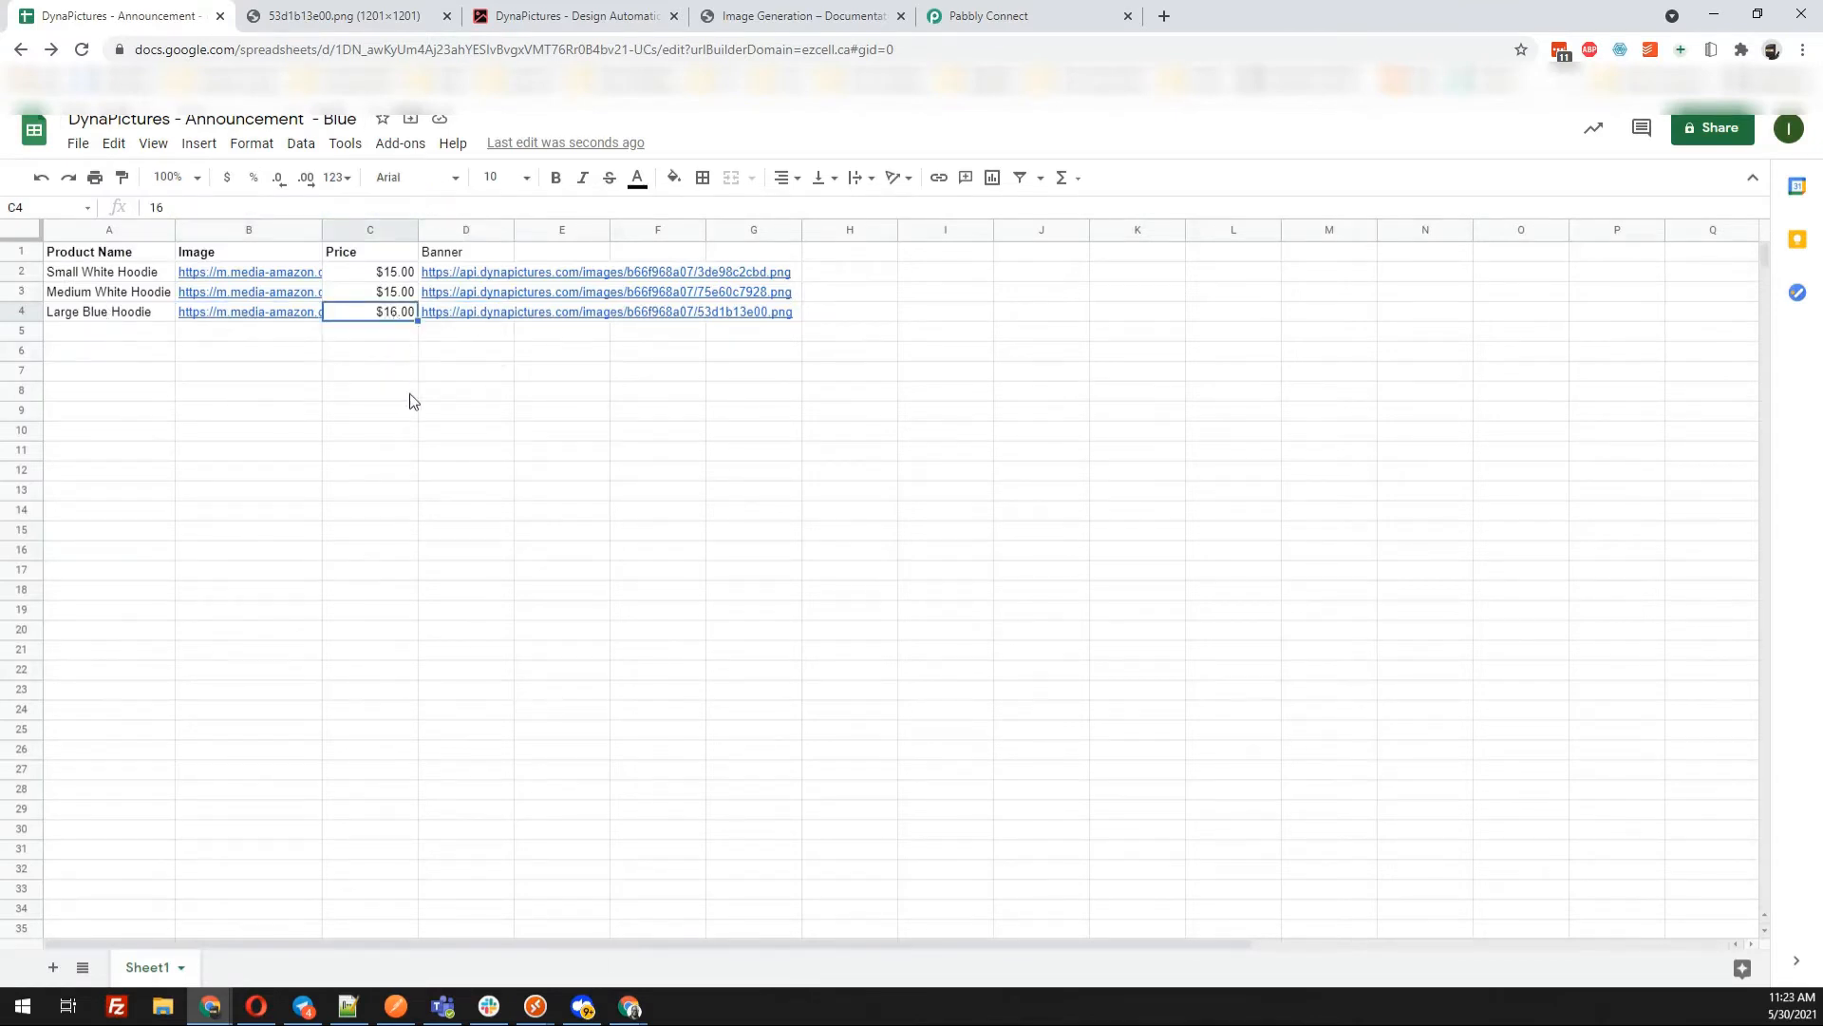
pyautogui.click(152, 329)
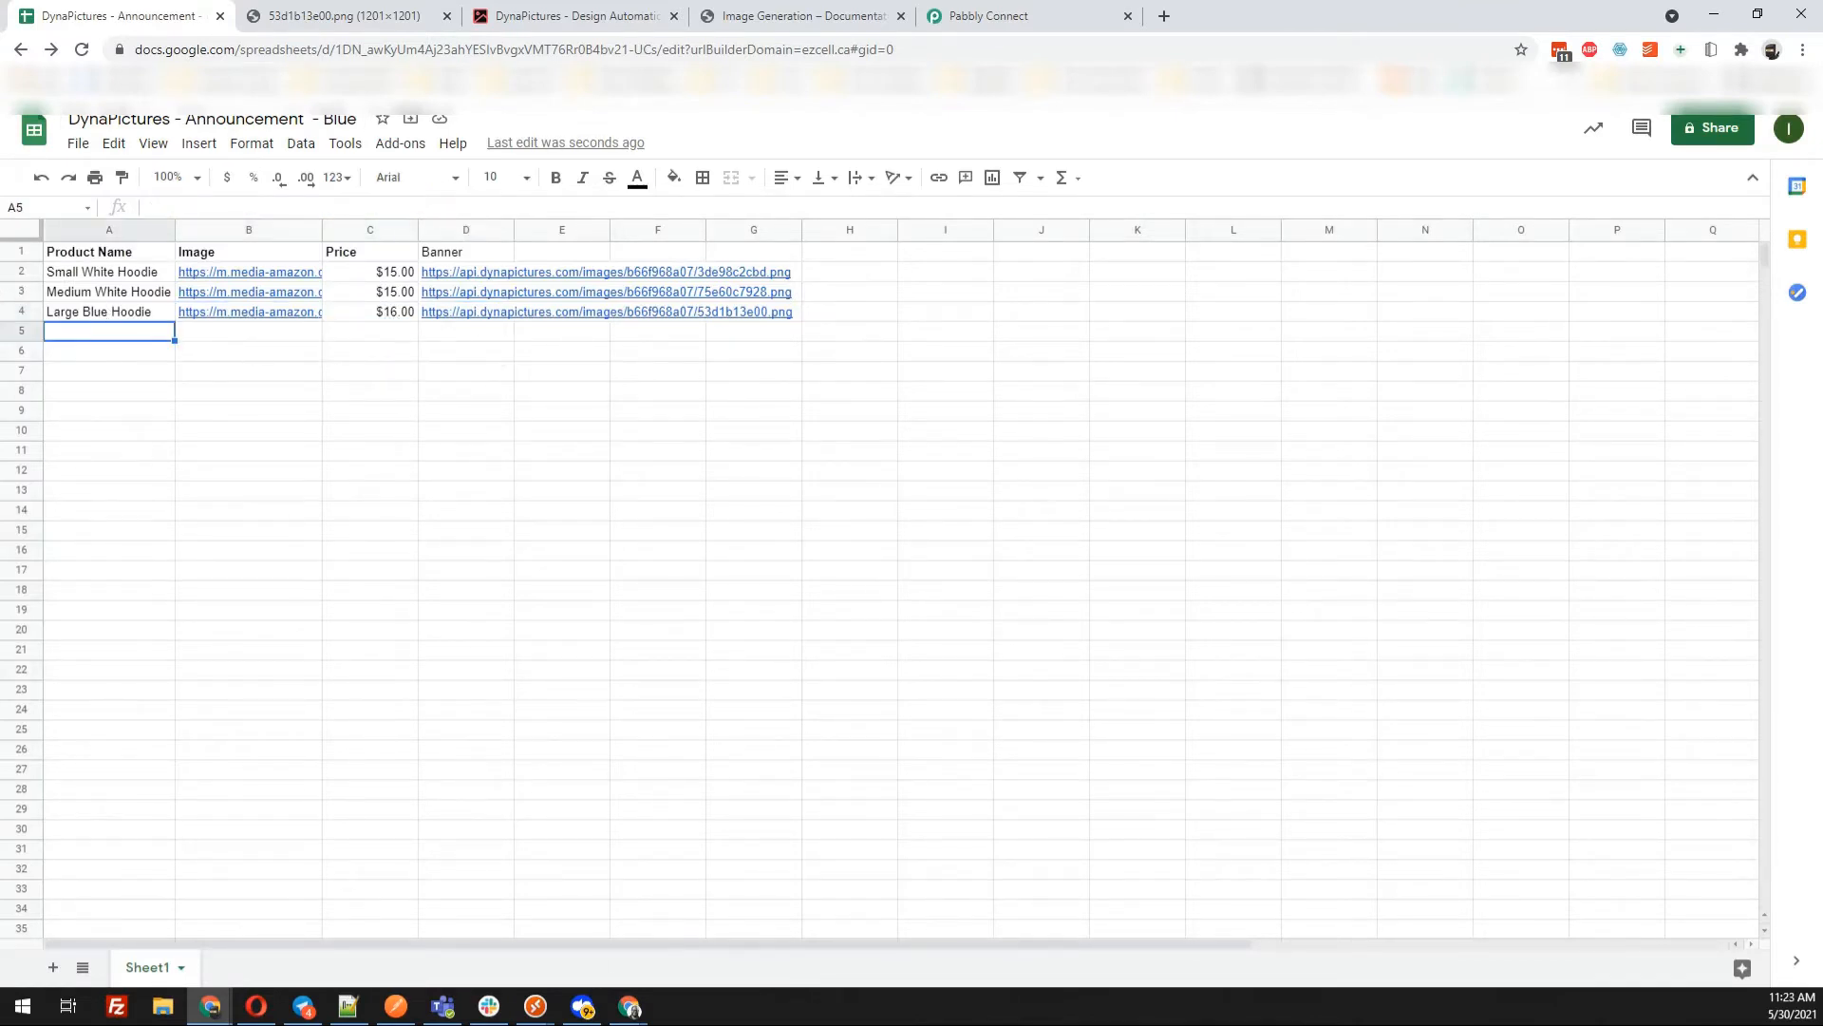